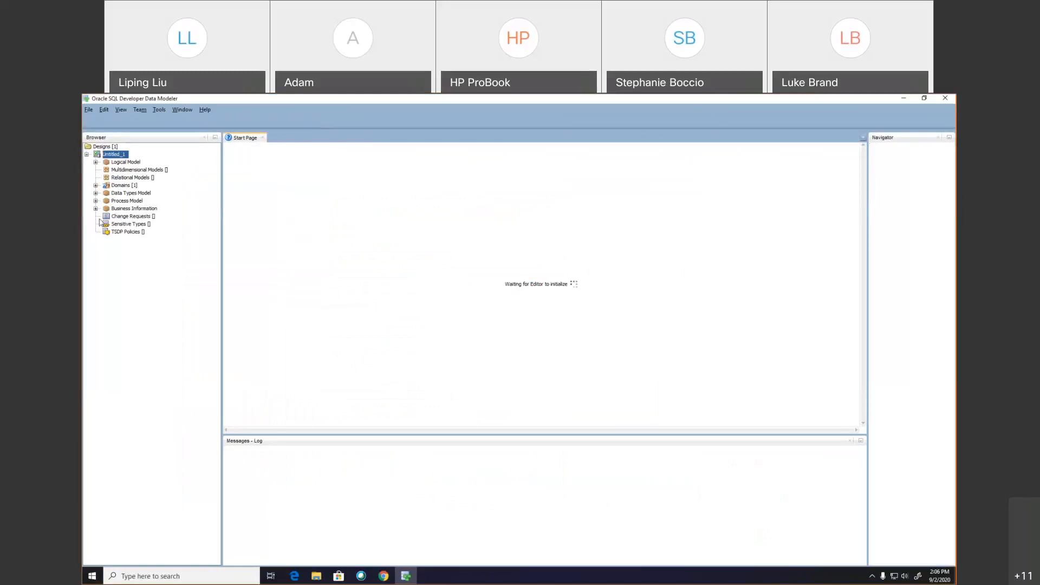
Open the design bank.dmd from the HW! folder on the Desktop.
click(88, 110)
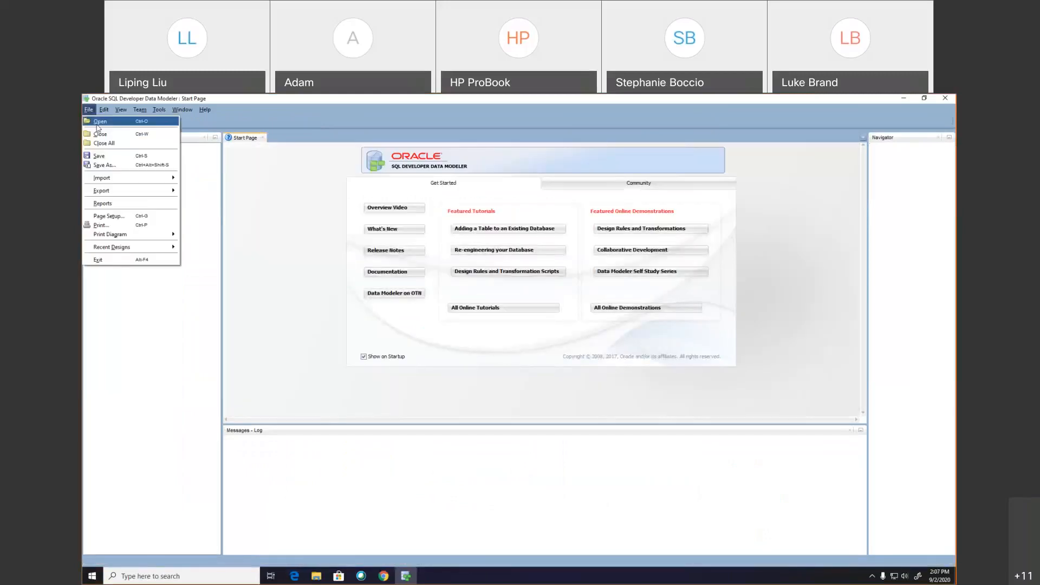
click(103, 122)
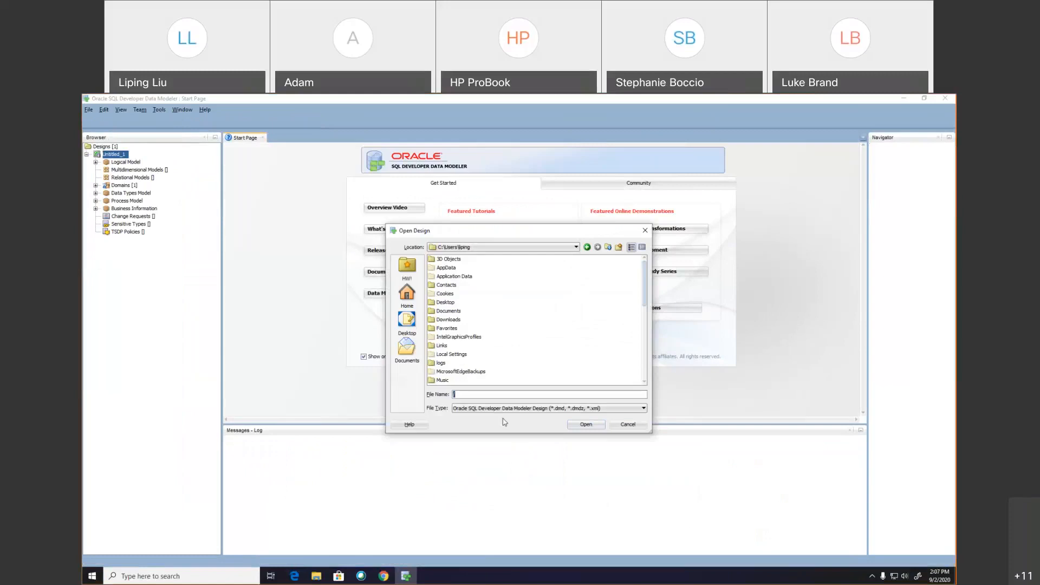
click(409, 329)
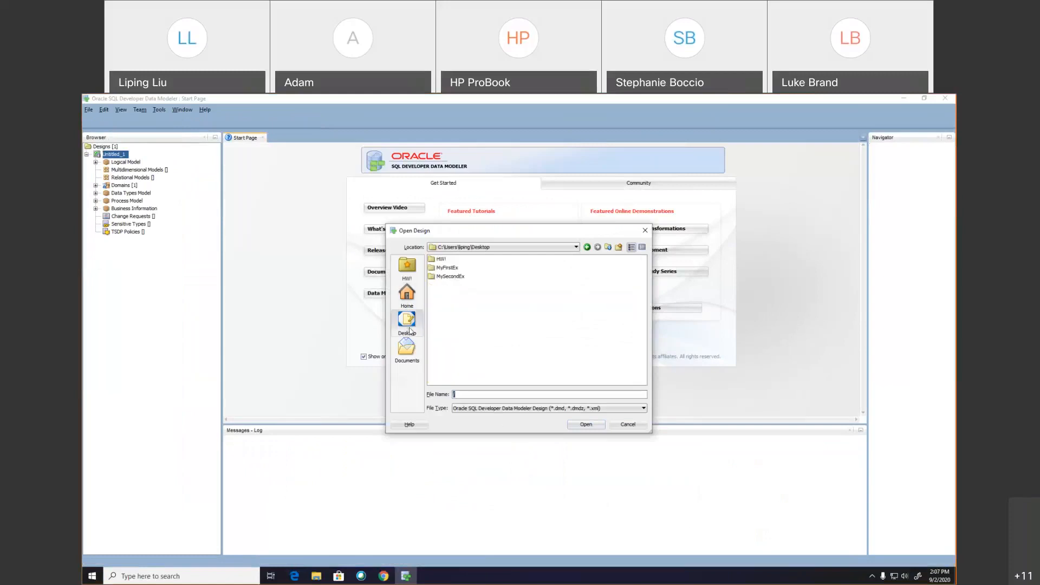
double_click(441, 260)
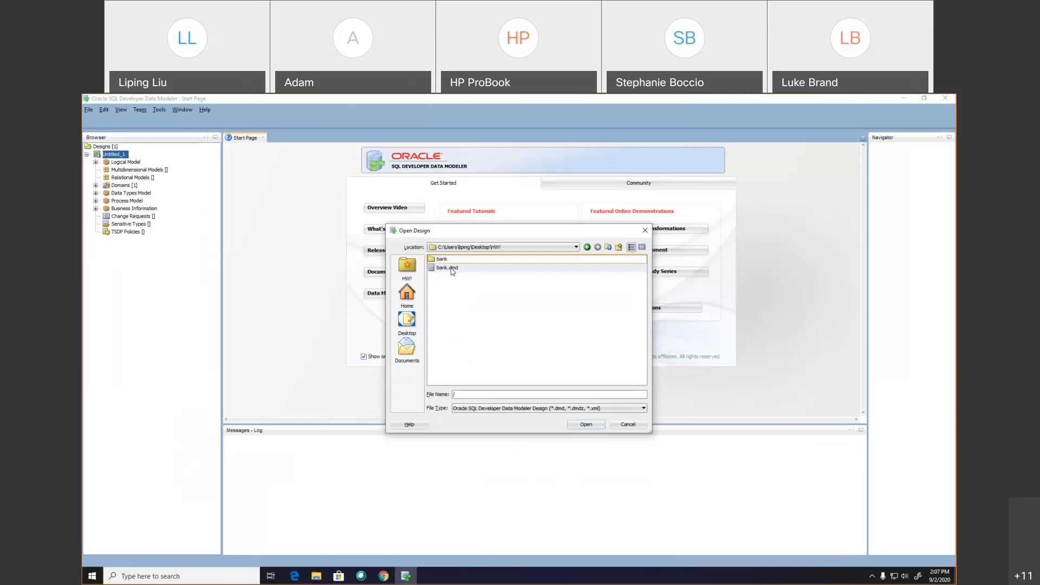
click(452, 269)
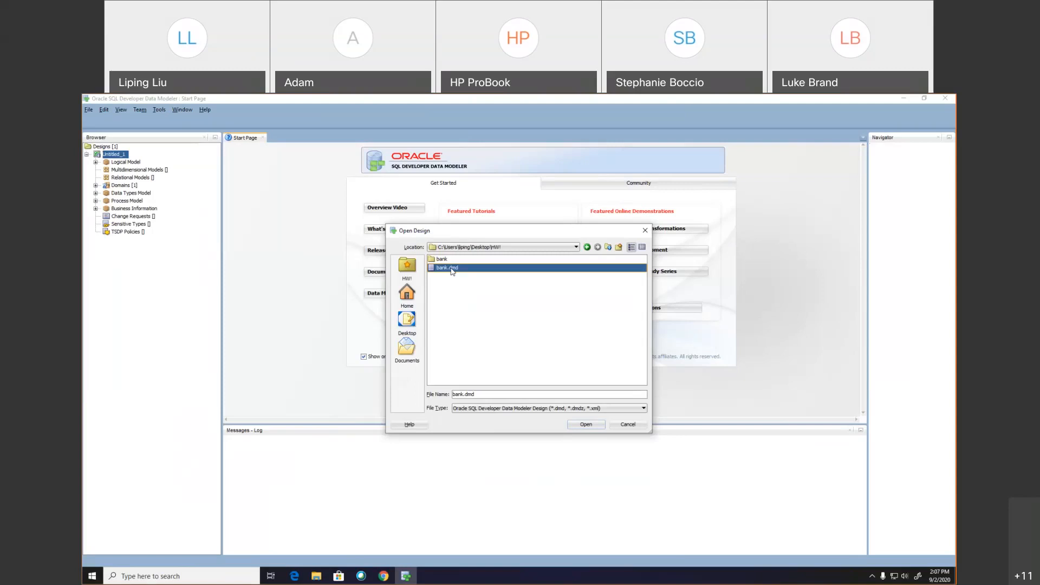
click(585, 424)
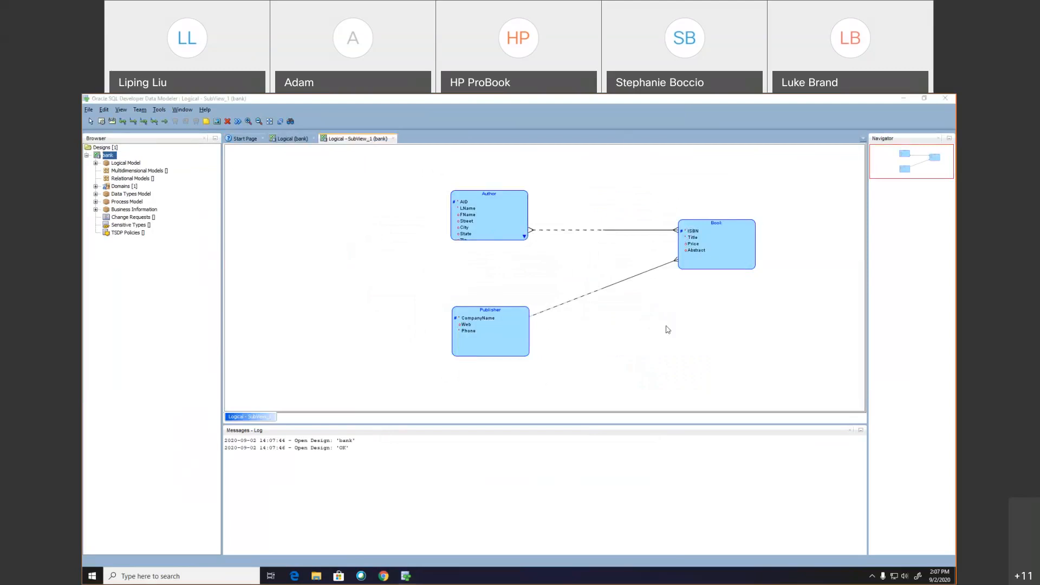
Move the Publisher entity up and the Author entity slightly down in the existing subview diagram.
drag(502, 311, 506, 285)
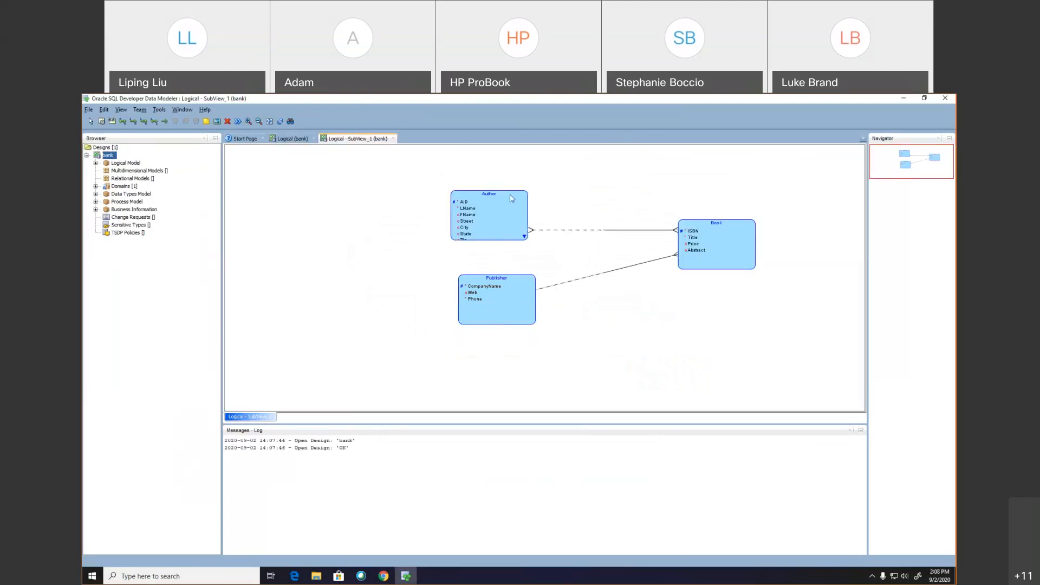
drag(509, 197, 510, 203)
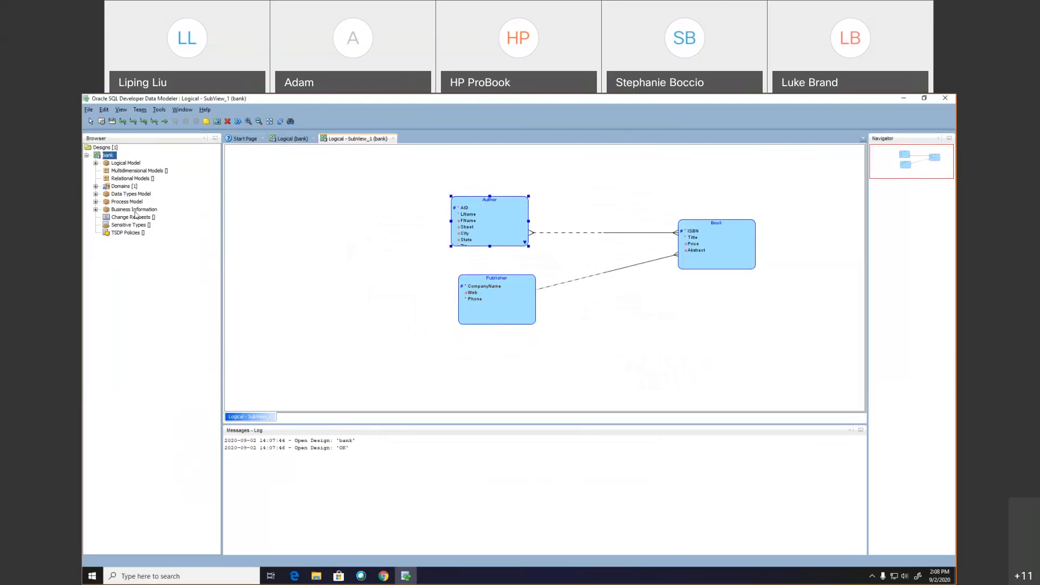
Create a new subview under the Logical Model of the bank design.
click(96, 162)
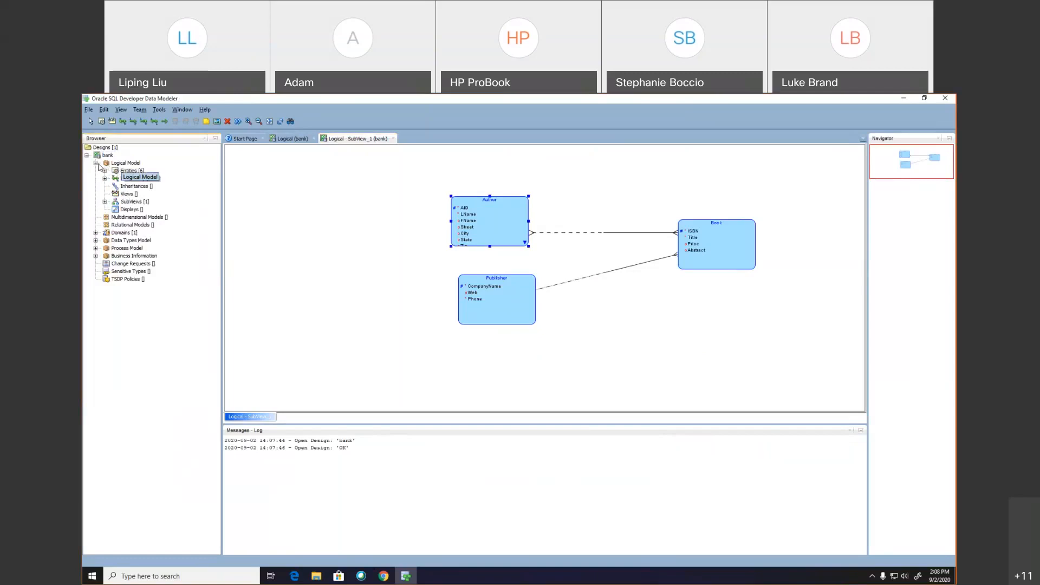
right_click(126, 202)
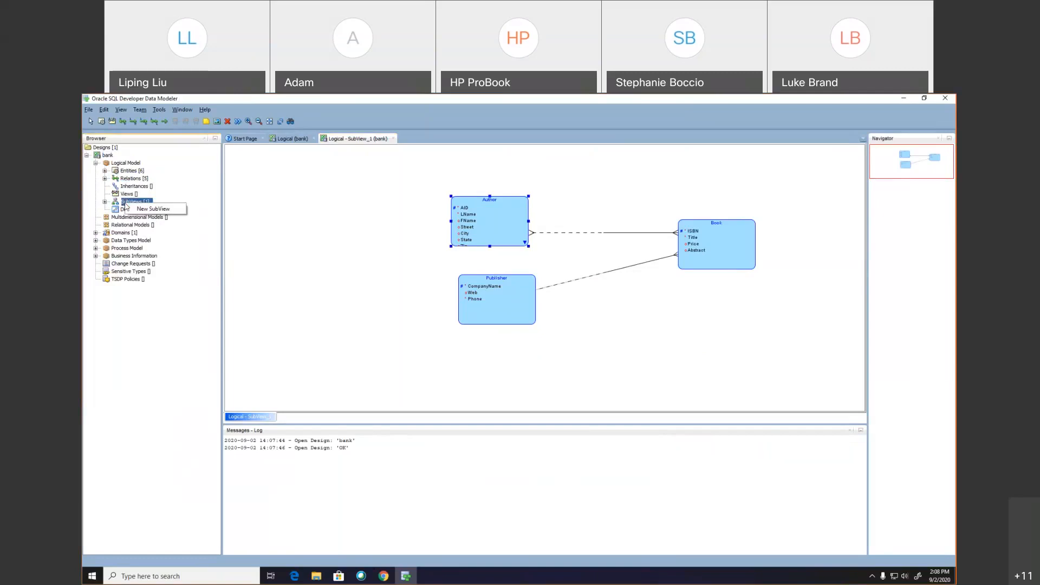
click(154, 209)
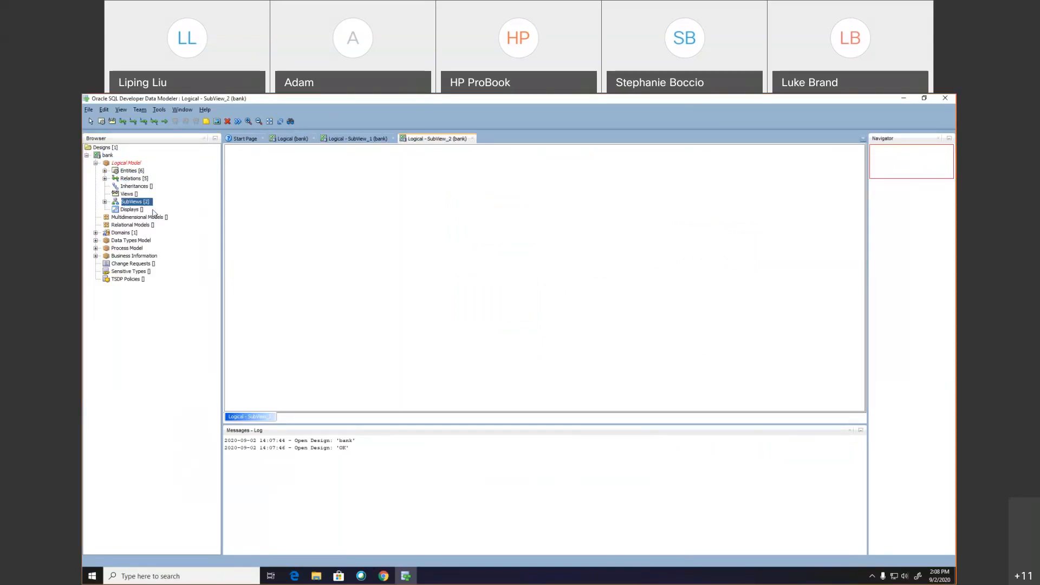
Place a new entity in the upper-left area of the empty subview and name it Customer.
click(105, 171)
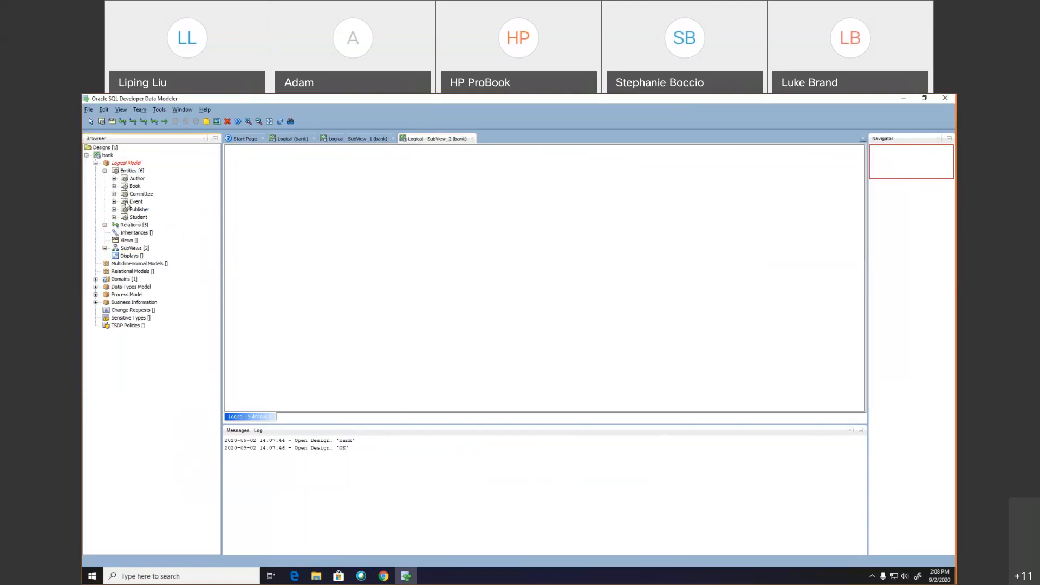
drag(125, 219, 148, 214)
click(101, 121)
click(284, 208)
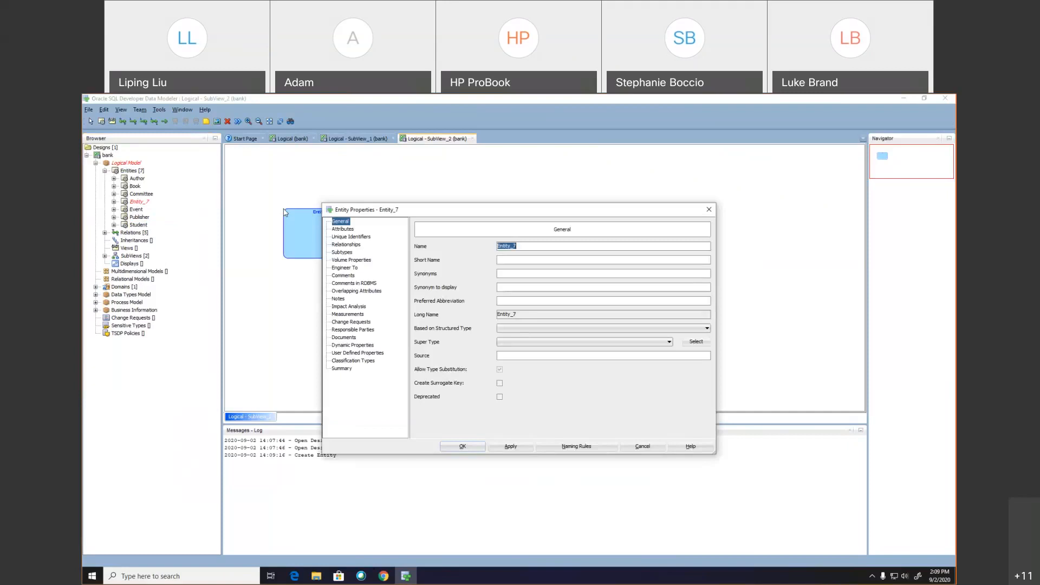
text(Customer)
click(514, 260)
click(517, 447)
Add a CID attribute to Customer with logical type CHAR, size 11, CHAR units, and make it the Primary UID.
click(347, 229)
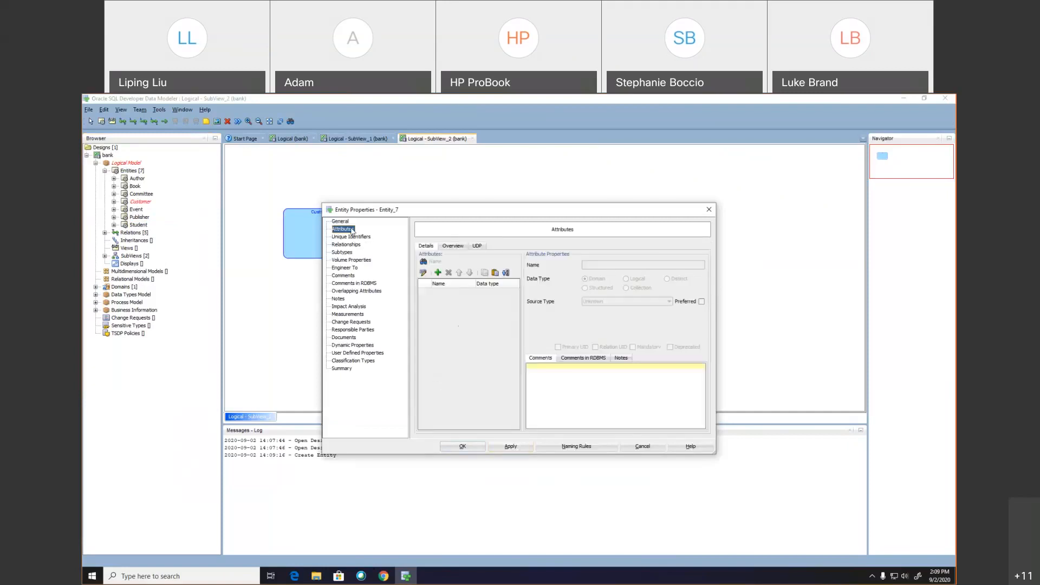
click(438, 273)
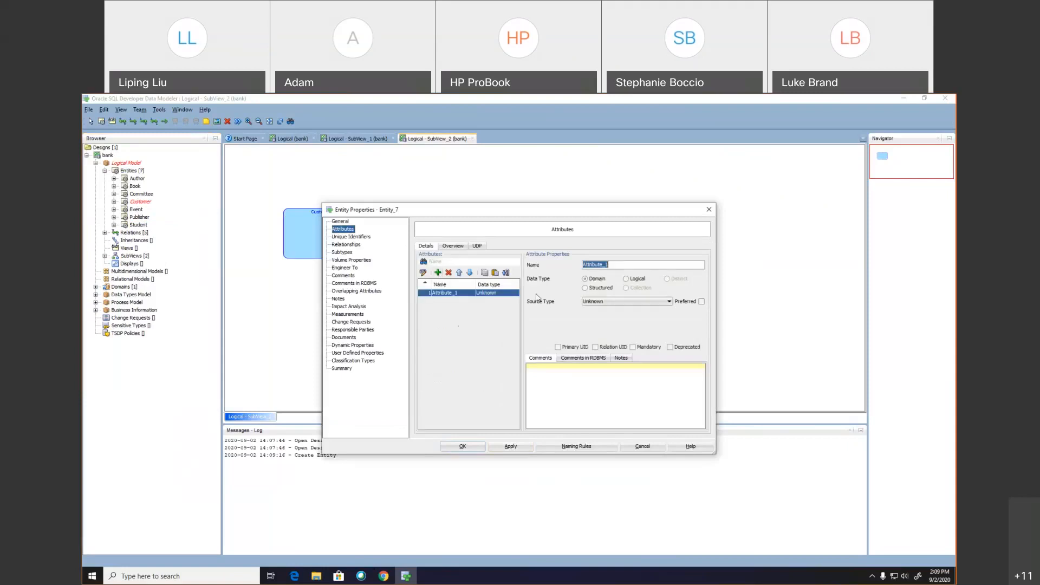
text(CID)
click(627, 279)
click(623, 302)
click(623, 383)
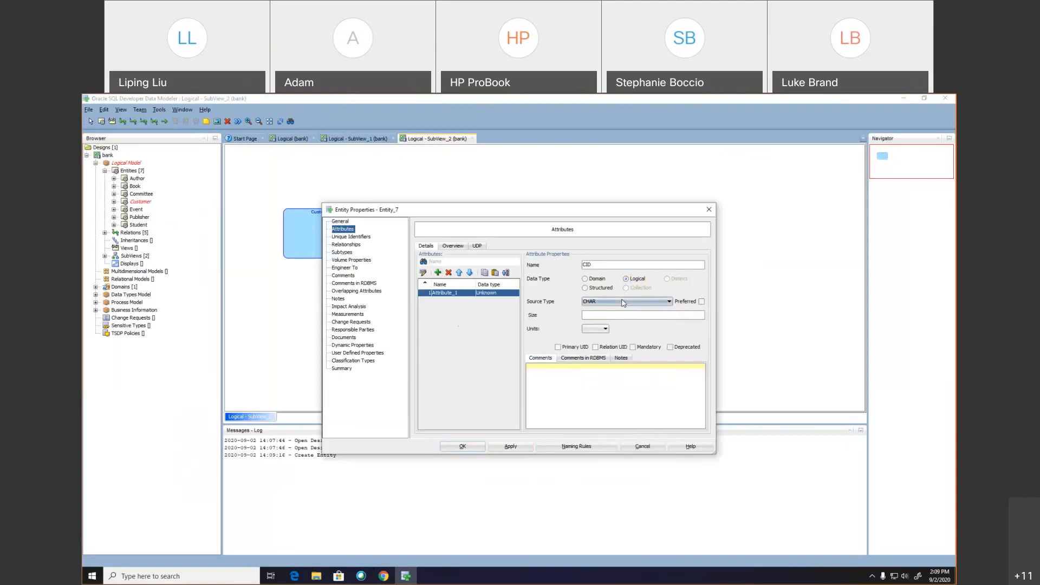
click(601, 316)
text(11)
click(601, 328)
click(598, 352)
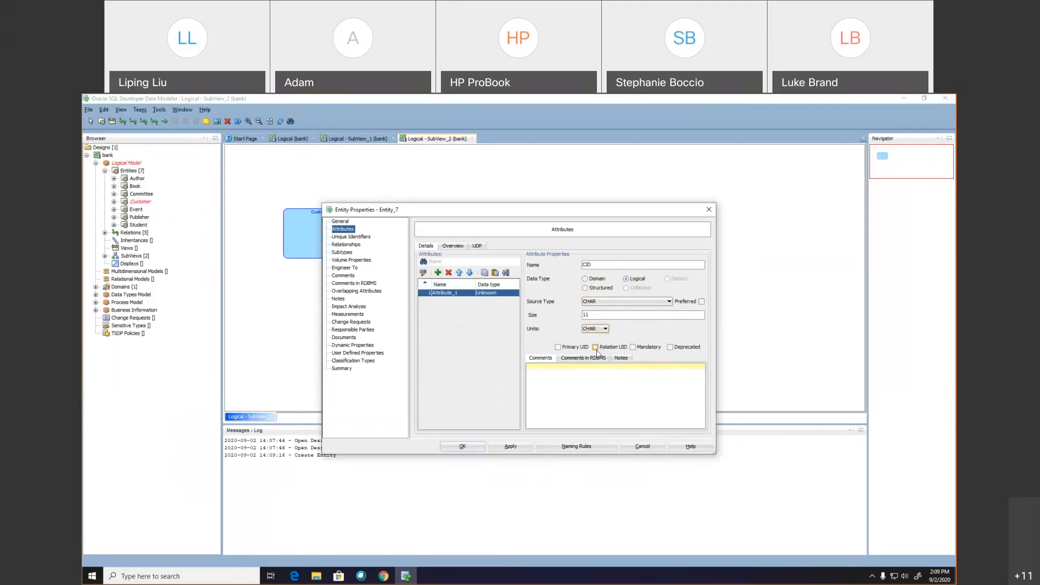
click(558, 347)
click(510, 446)
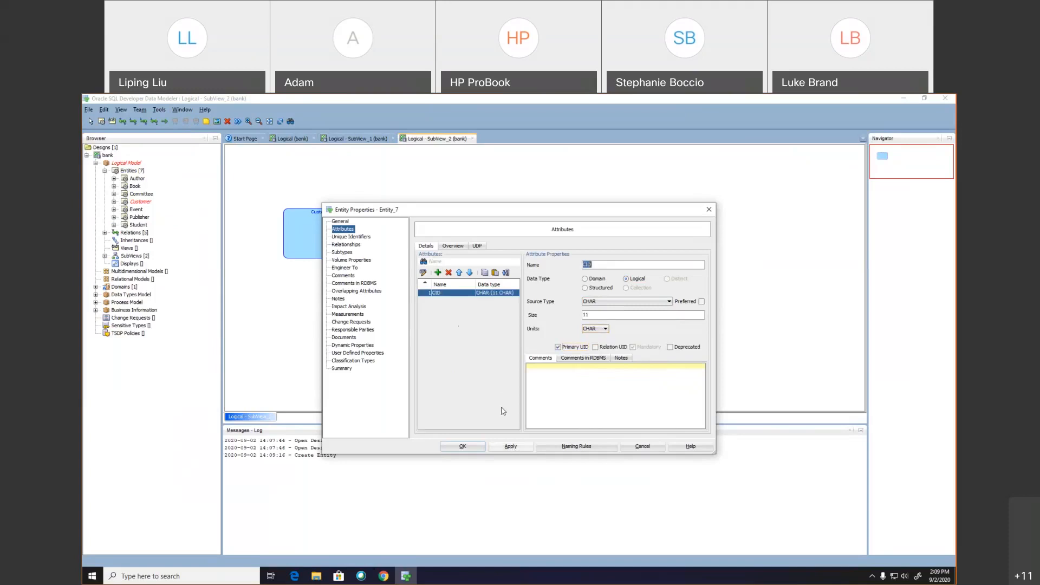
Add a mandatory LName attribute to Customer with logical type CHAR, size 45 and CHAR units.
click(438, 272)
text(LName)
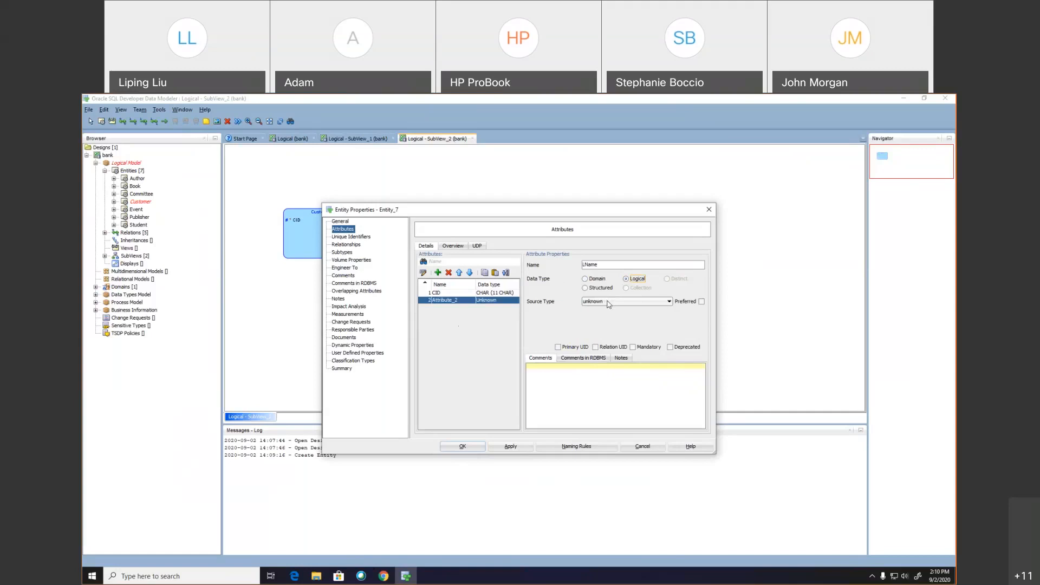
click(608, 304)
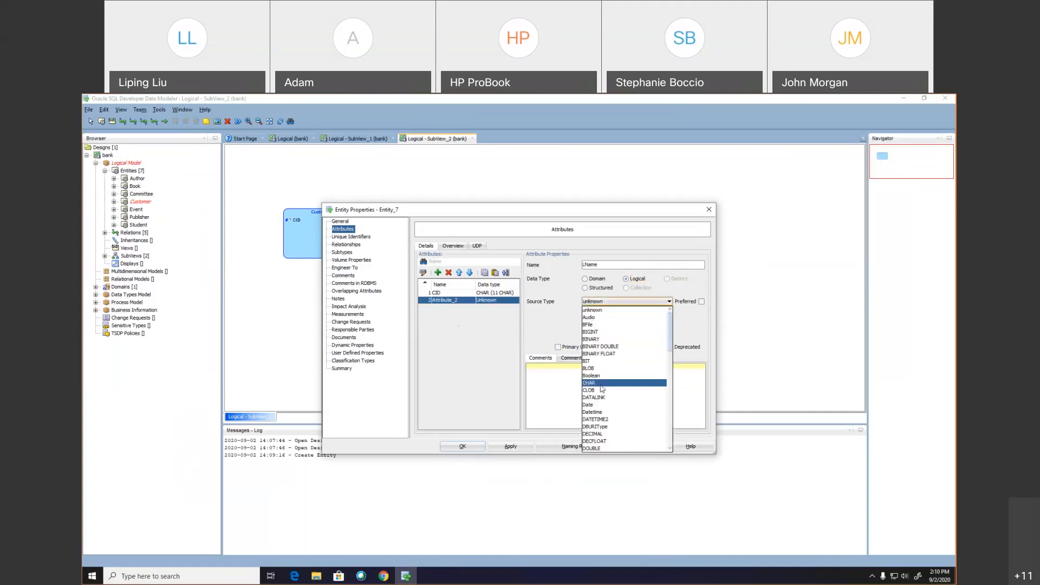
click(601, 385)
click(600, 316)
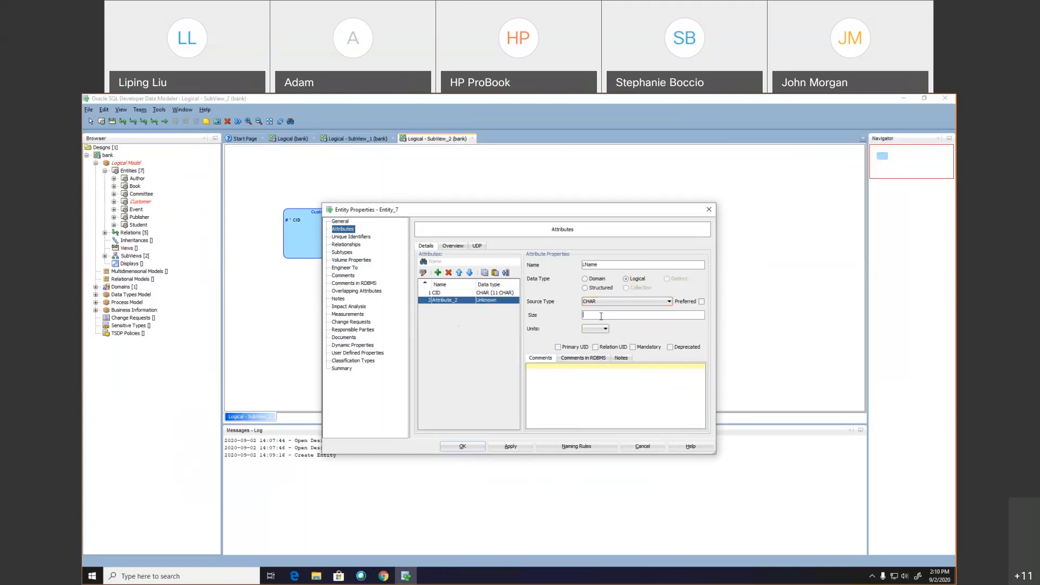
text(45)
click(605, 329)
click(606, 340)
click(633, 347)
click(511, 445)
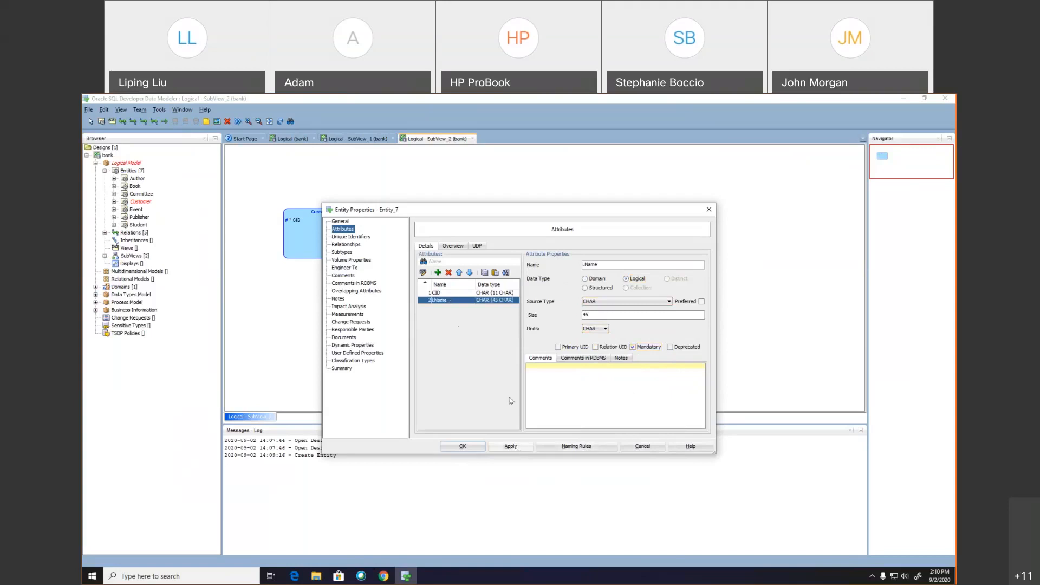
Add a mandatory FName attribute to Customer with logical type CHAR, size 45 and CHAR units.
click(437, 272)
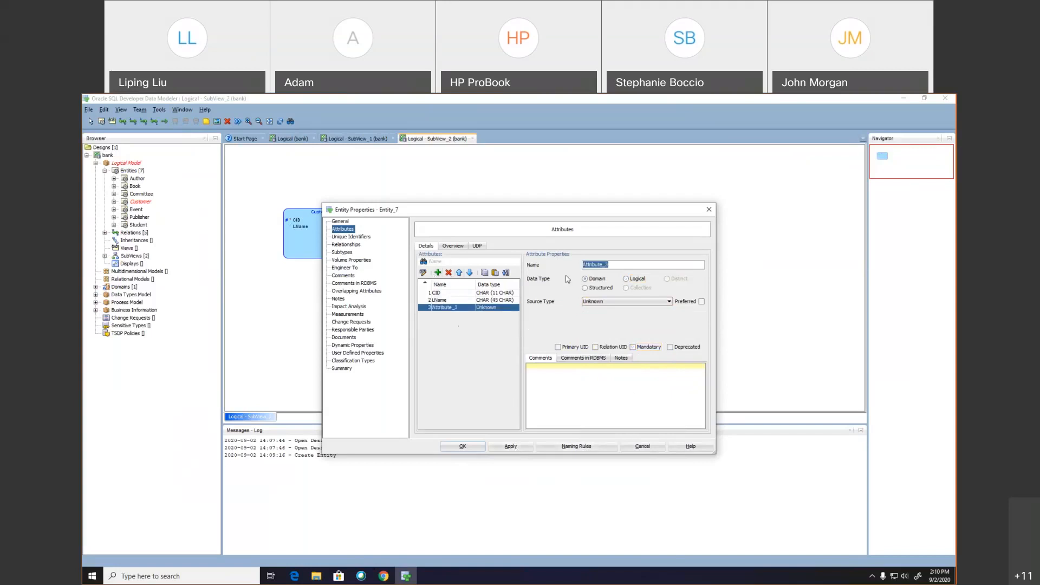
text(FName)
click(626, 279)
click(618, 301)
click(618, 306)
click(612, 317)
text(45)
click(605, 329)
click(601, 345)
click(637, 347)
click(506, 447)
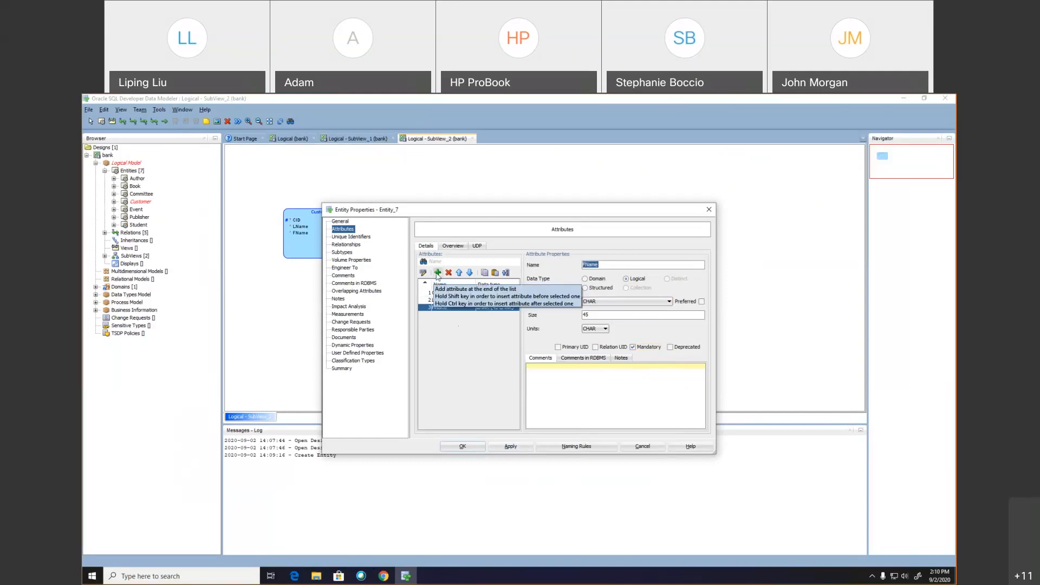
Add a mandatory Street attribute to Customer with logical type CHAR, size 30 and CHAR units.
click(438, 272)
text(Street)
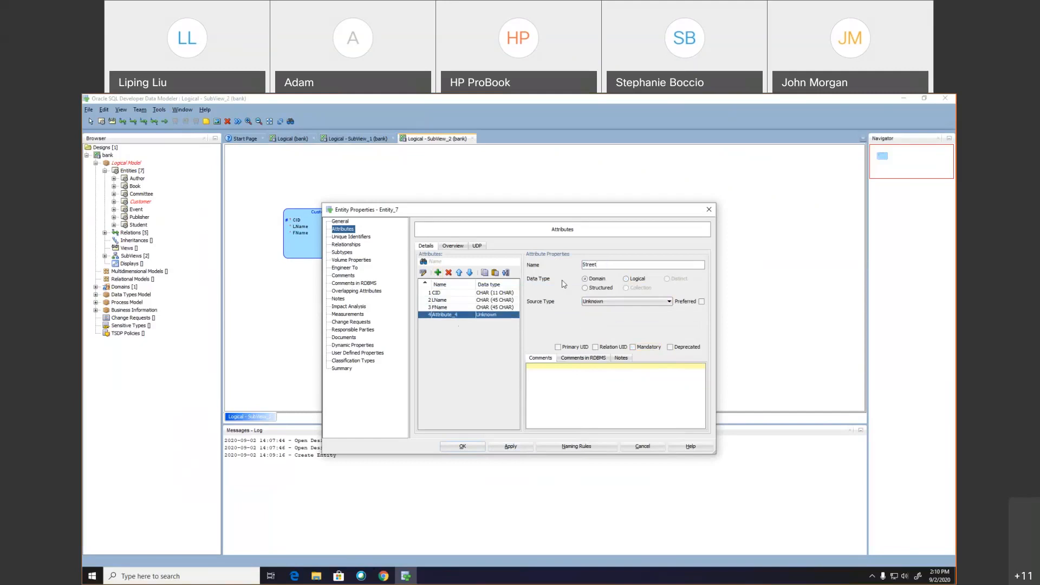
click(626, 279)
click(669, 301)
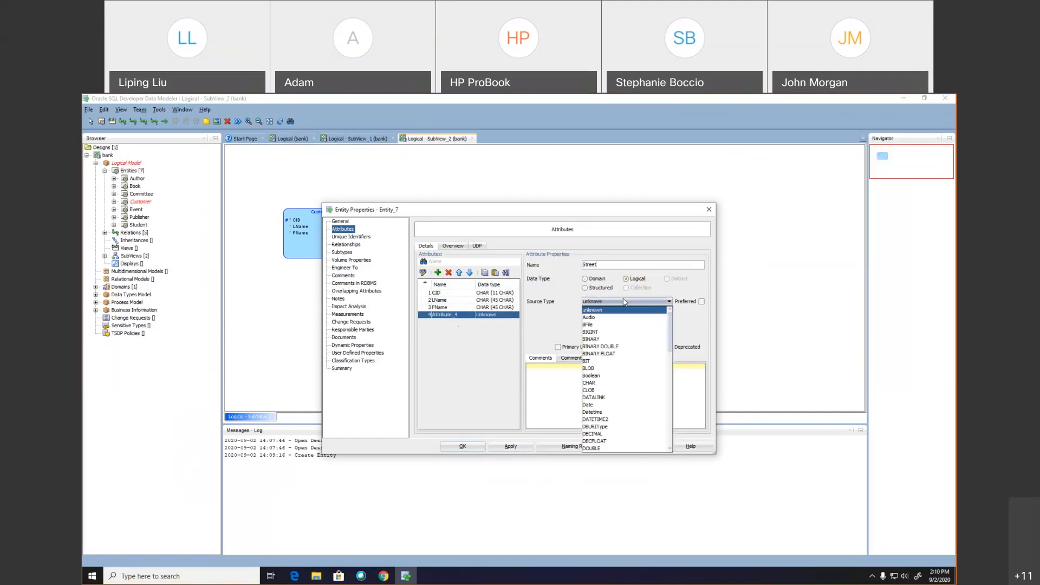
click(607, 382)
click(605, 315)
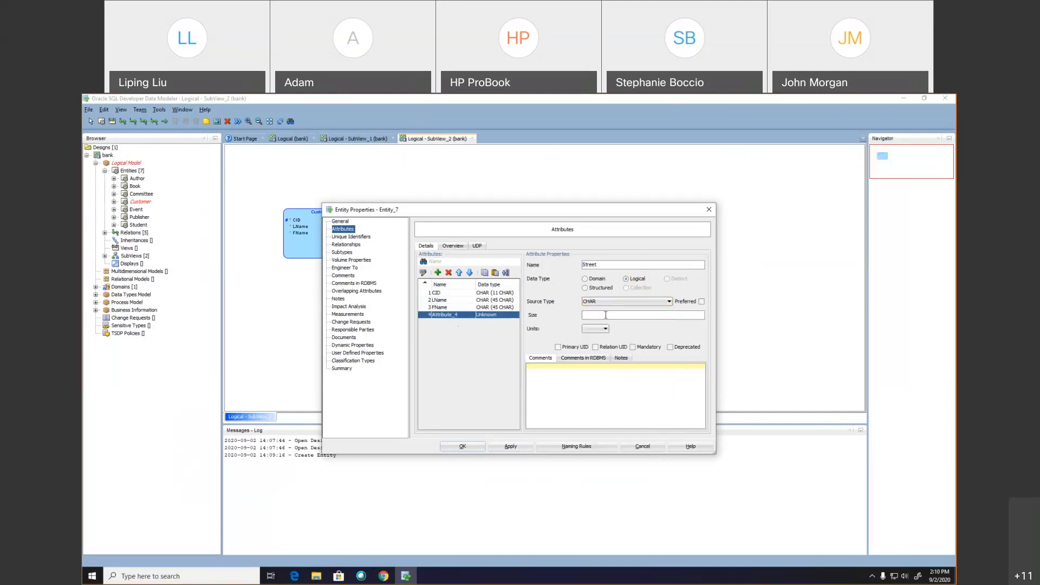
click(604, 329)
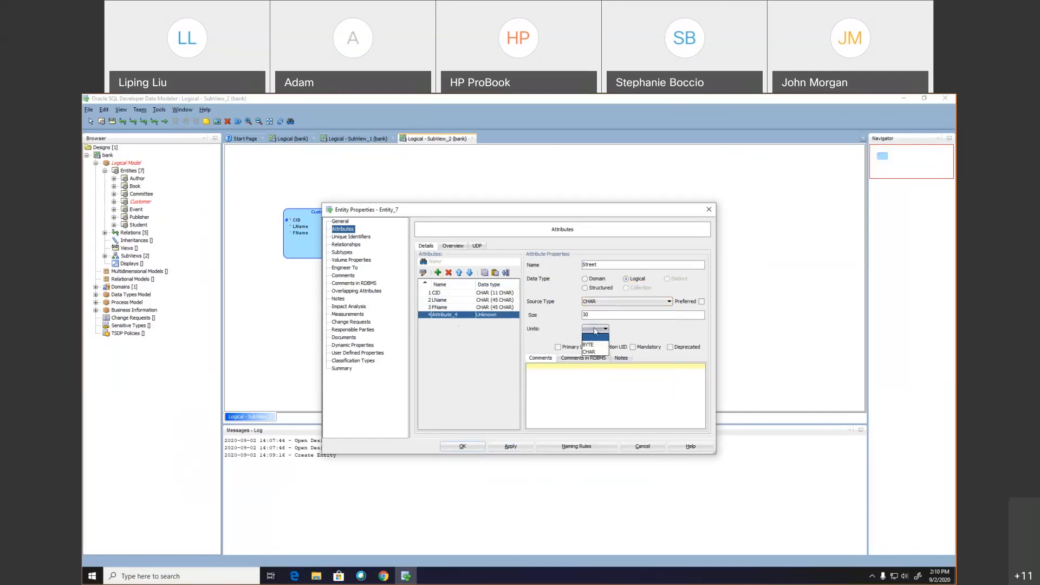
click(594, 352)
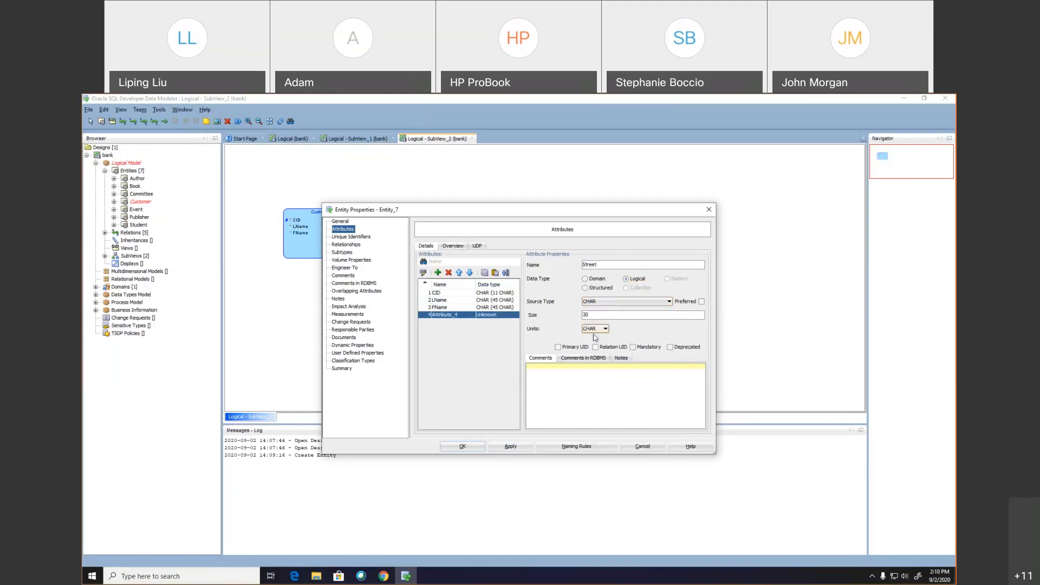
click(633, 346)
click(514, 447)
Add a mandatory City attribute to Customer with logical type CHAR, size 25 and CHAR units.
click(438, 272)
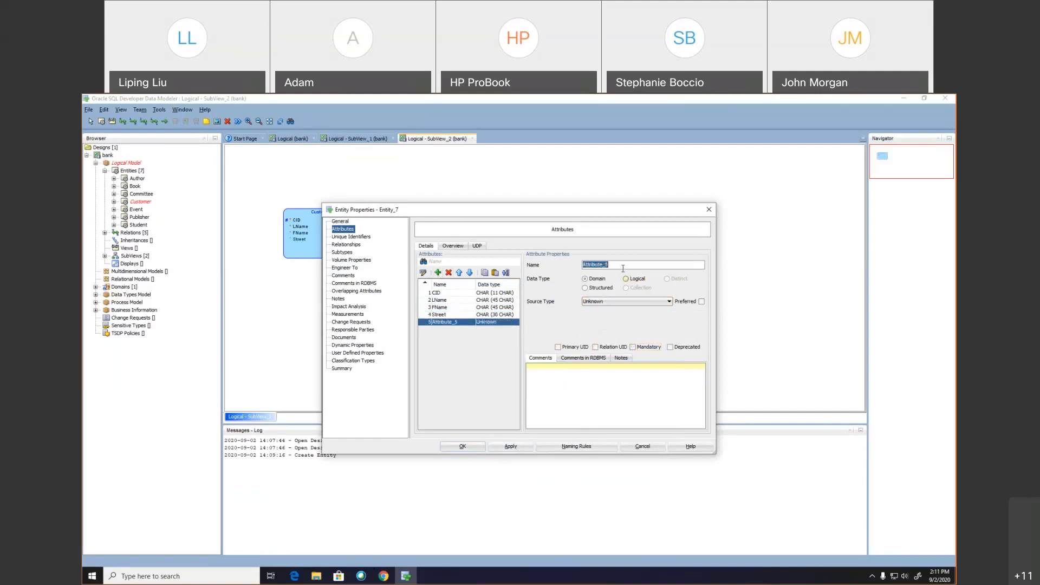
text(City)
click(625, 278)
click(626, 302)
click(626, 306)
click(614, 314)
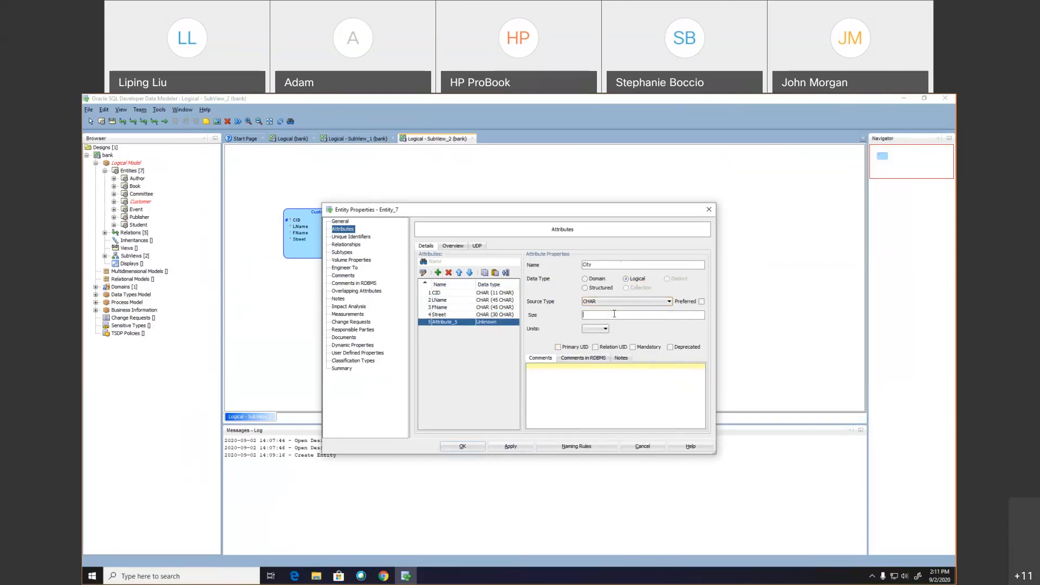
text(25)
click(605, 329)
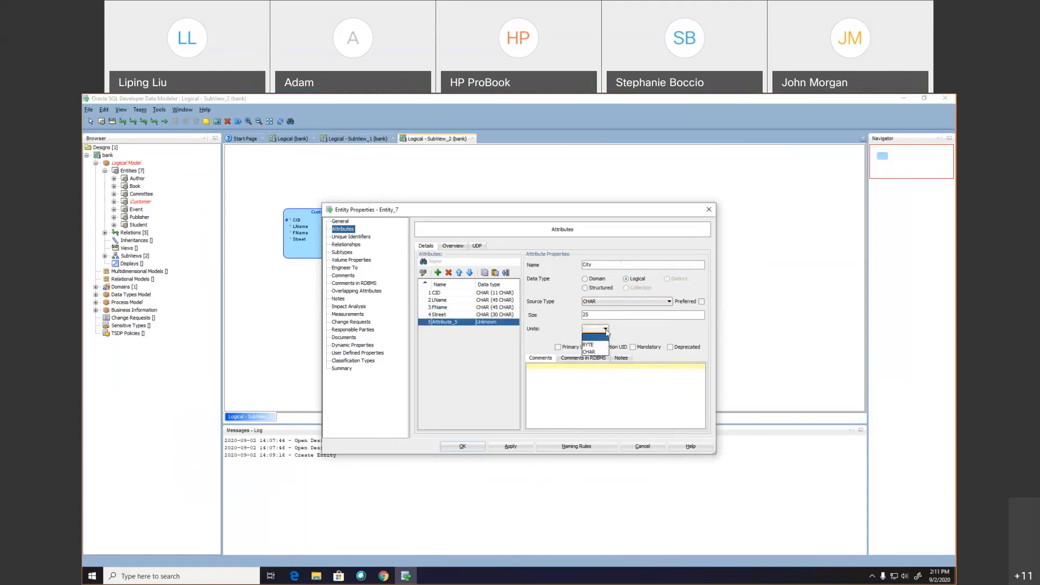
click(598, 352)
click(632, 346)
click(514, 447)
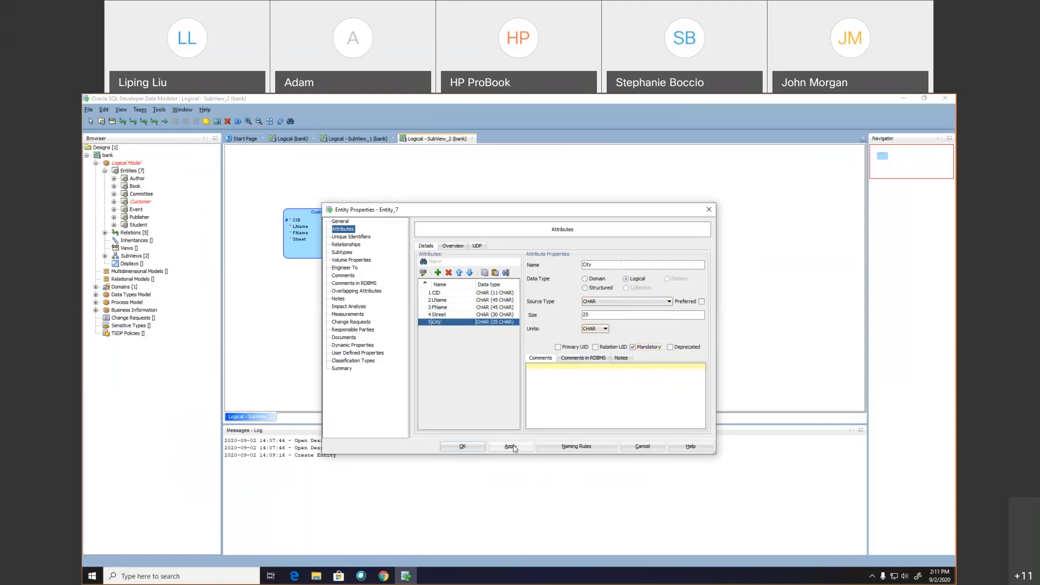
Add a mandatory State attribute to Customer with logical type CHAR, size 2 and CHAR units.
click(438, 272)
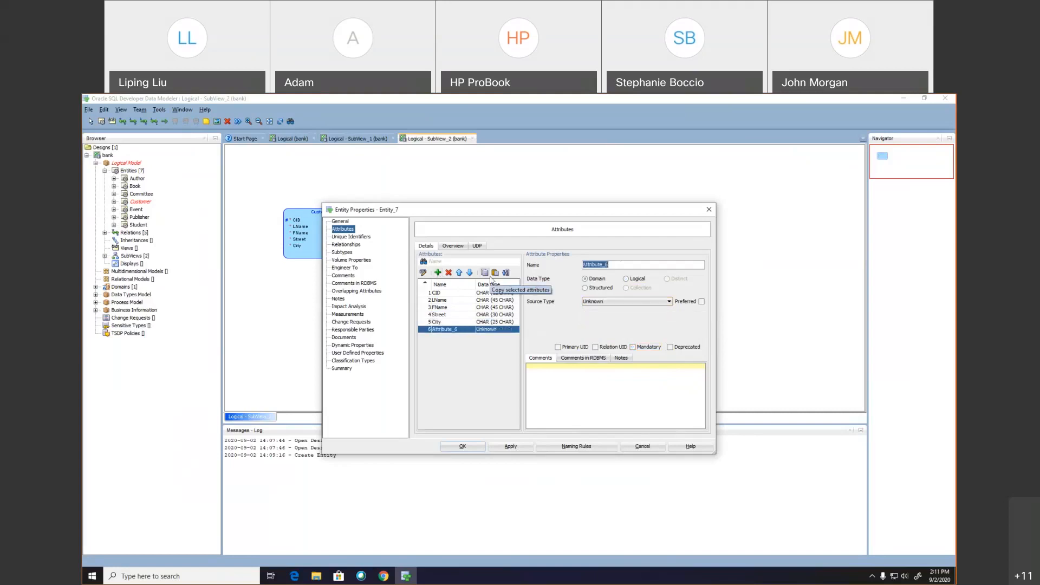
text(State)
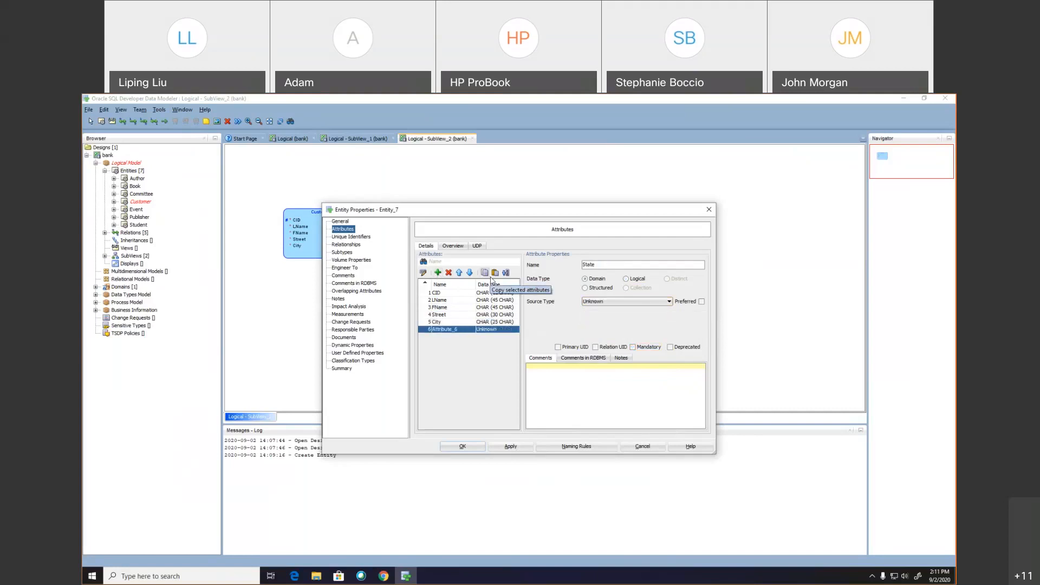
click(626, 278)
click(630, 301)
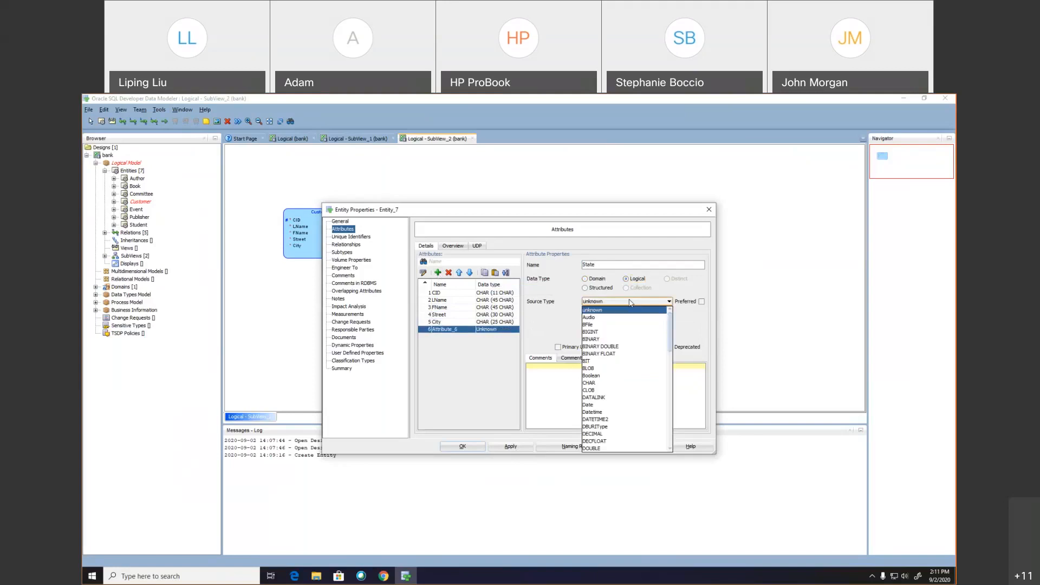
key(c)
key(Return)
click(618, 314)
text(2)
click(605, 329)
click(596, 352)
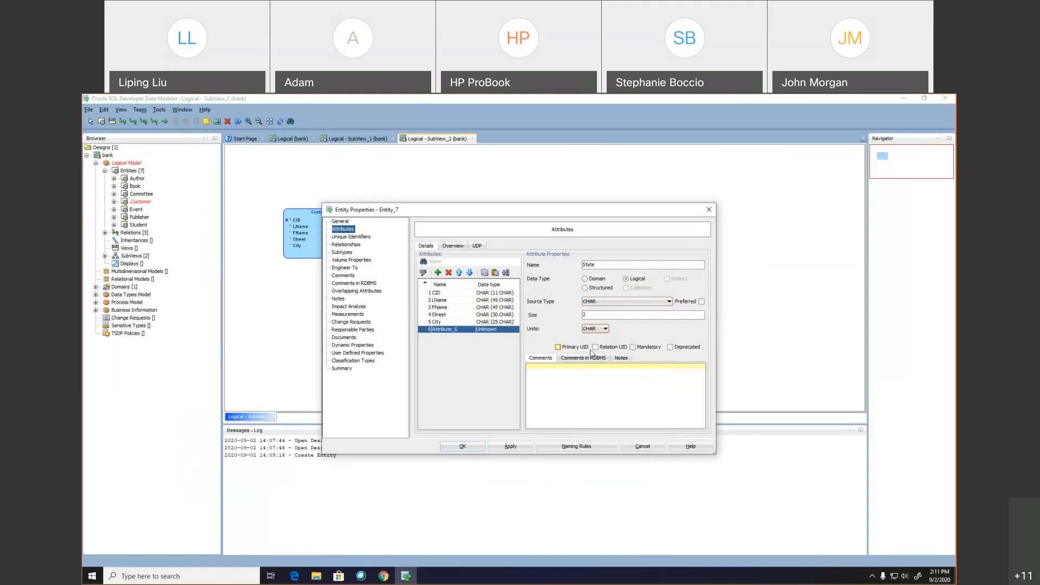
click(633, 348)
click(507, 446)
Add a mandatory Zip attribute to Customer with logical type CHAR, size 10 and CHAR units.
click(438, 273)
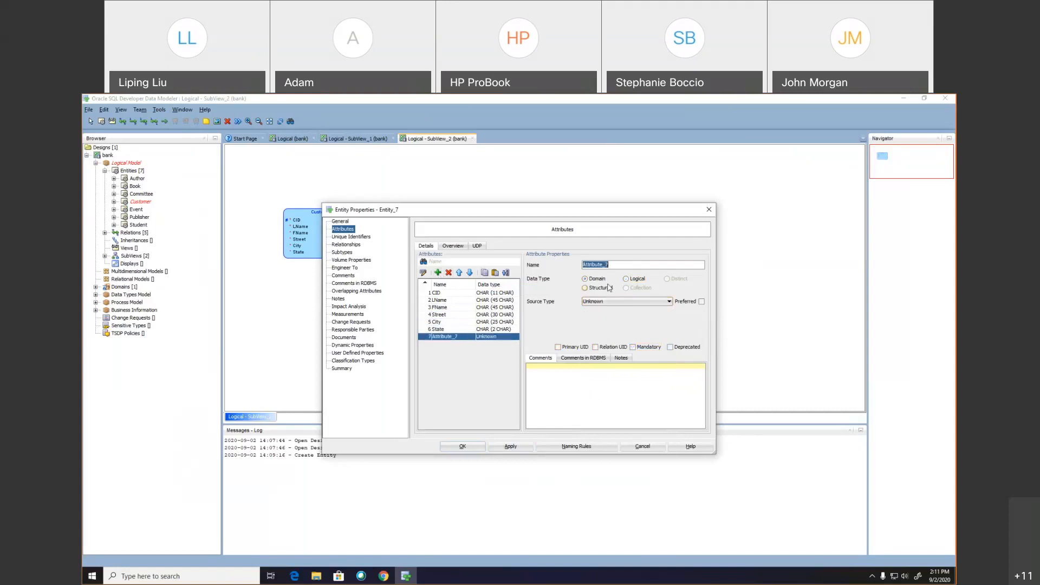
text(Zip)
click(627, 278)
click(627, 301)
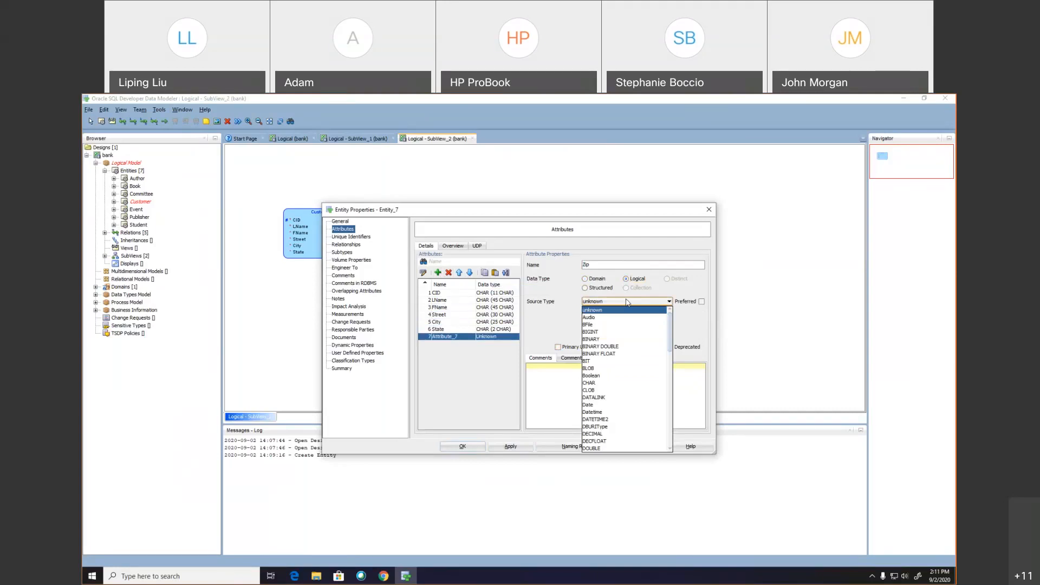
key(c)
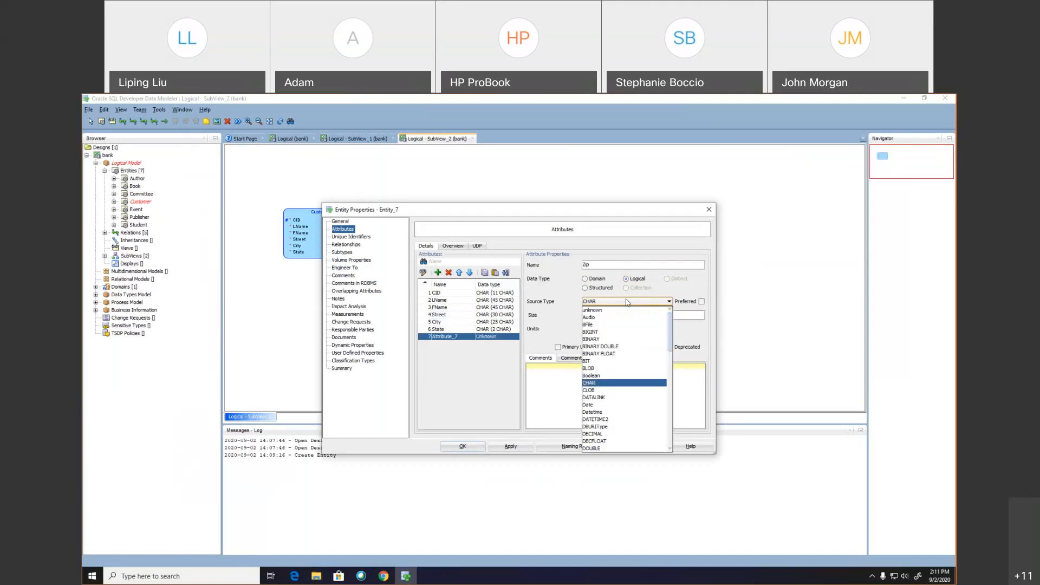
click(626, 303)
click(622, 315)
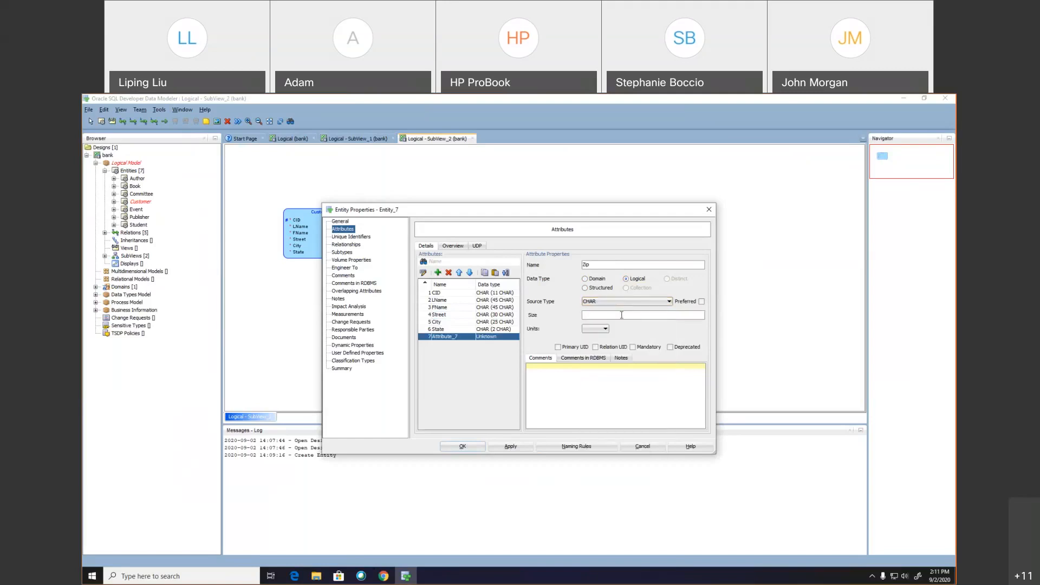
click(605, 329)
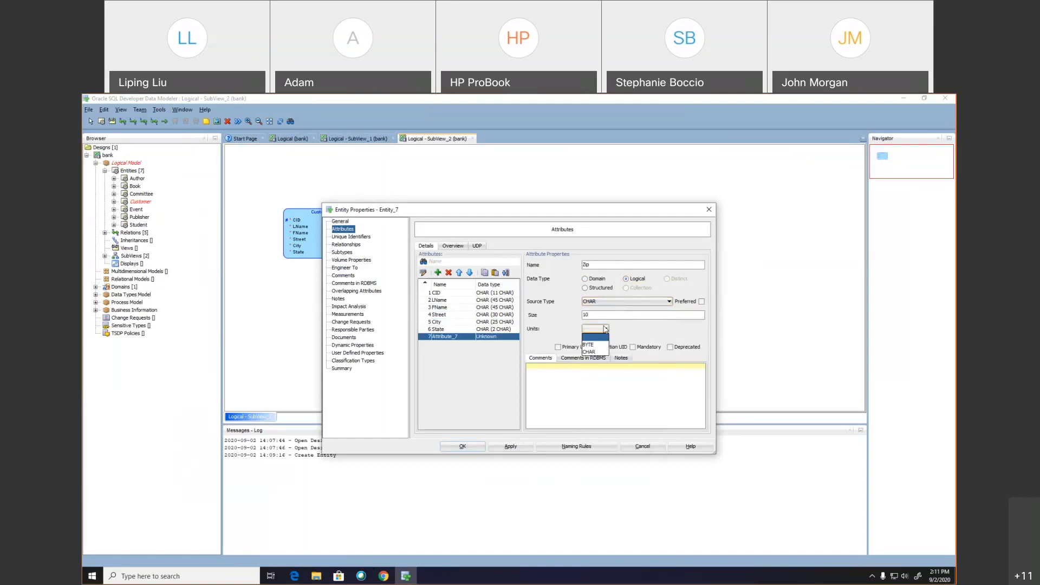
click(607, 339)
click(633, 347)
click(511, 446)
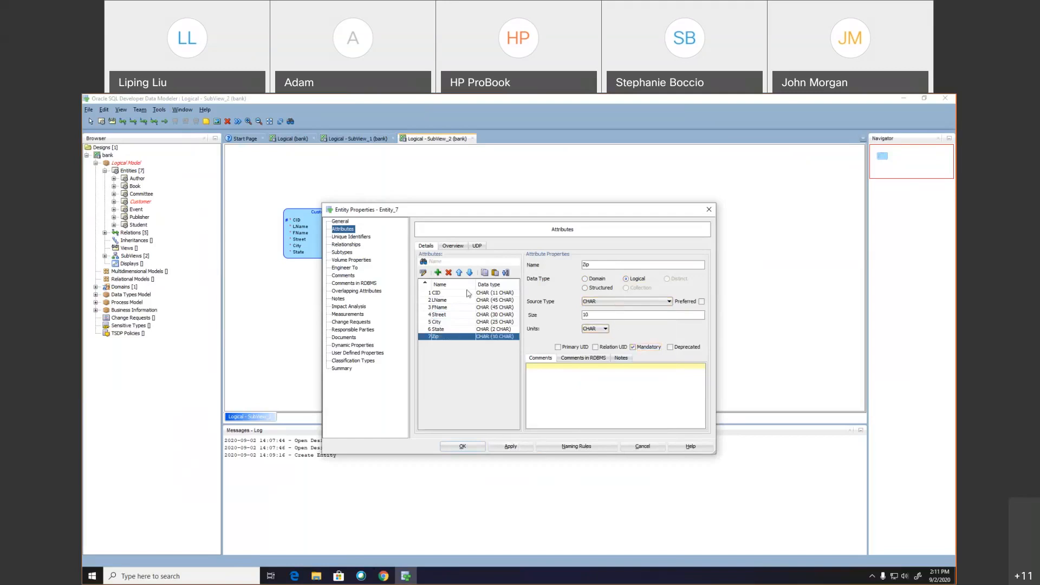
Add a mandatory Email attribute to Customer with logical type CHAR, size 32 and CHAR units.
click(438, 273)
text(Email)
click(626, 279)
click(627, 302)
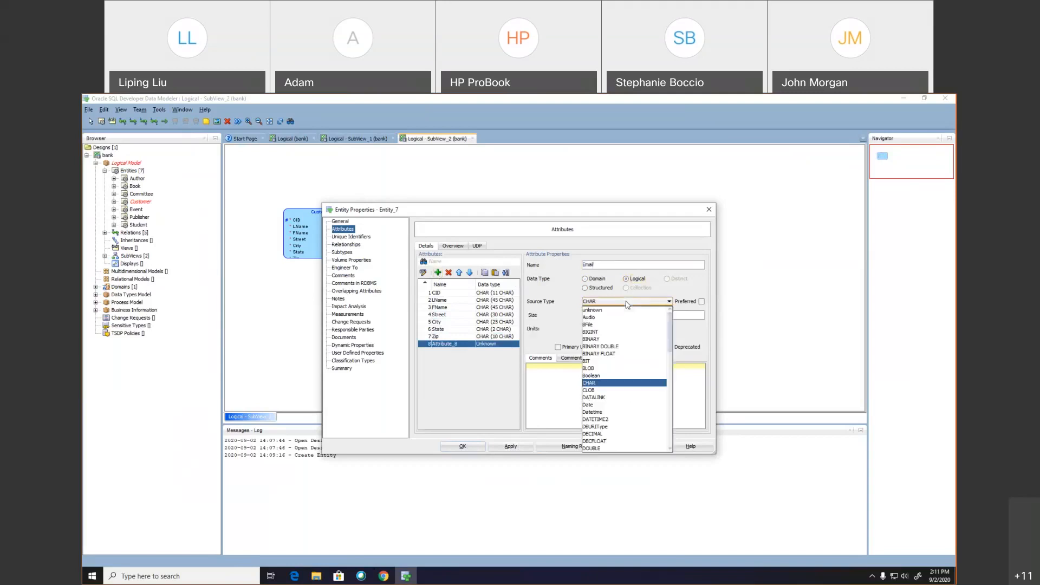
click(627, 303)
click(613, 316)
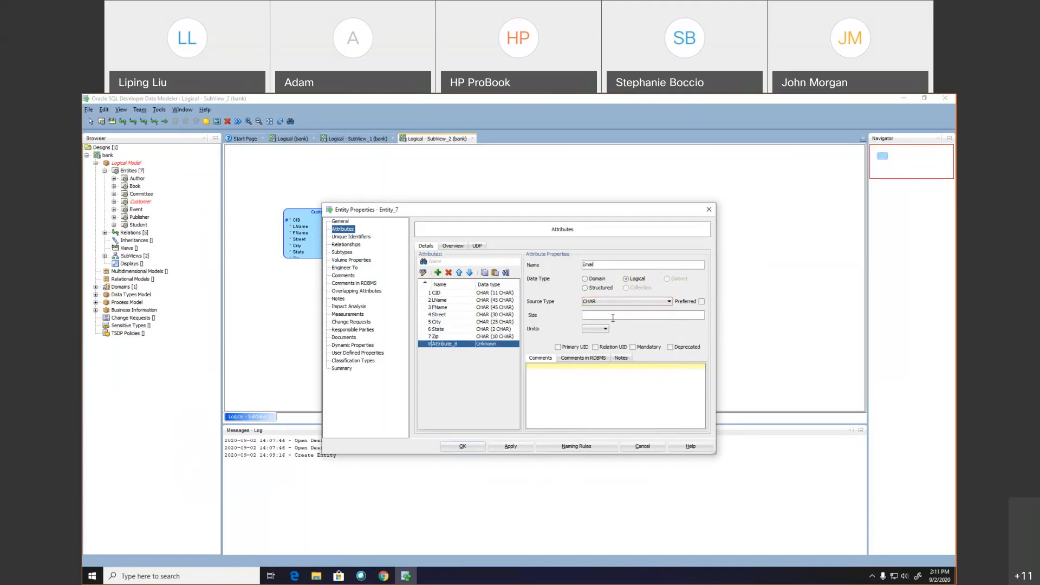
click(596, 329)
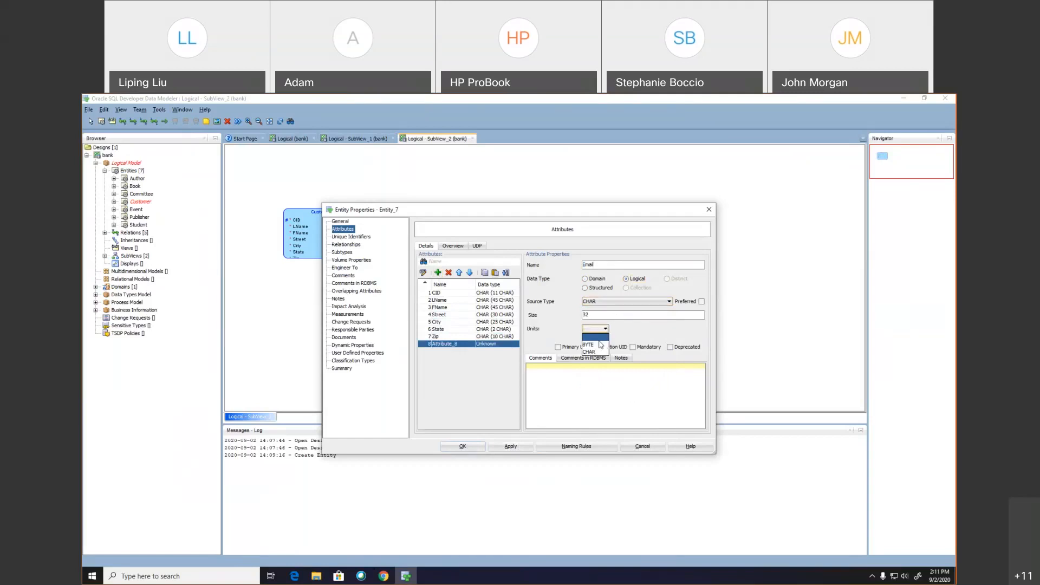
click(608, 353)
click(633, 347)
click(532, 447)
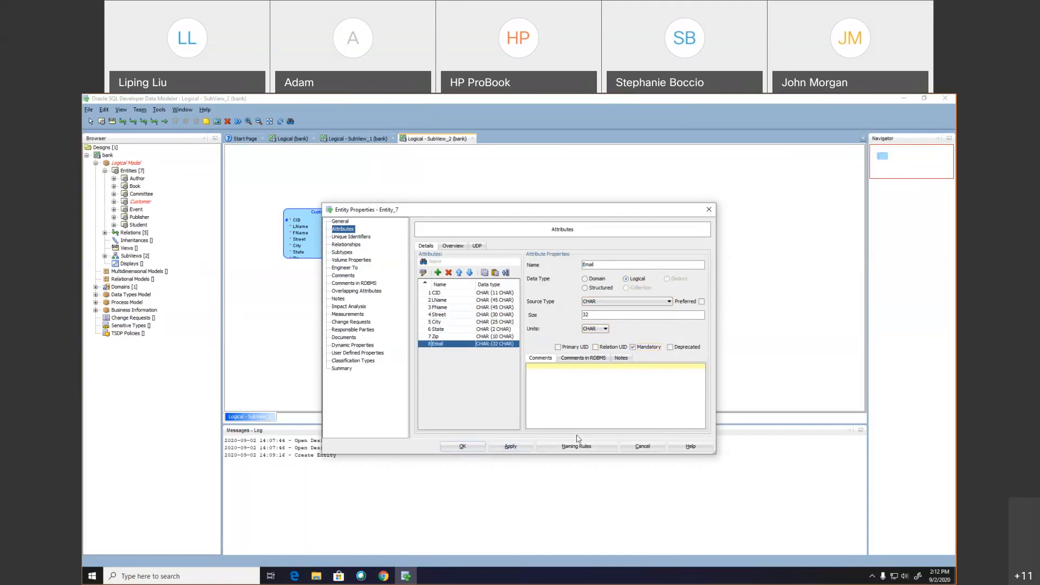
Add an optional Password attribute to Customer with logical type CHAR, size 32 and CHAR units, and finish the entity's properties.
click(437, 272)
text(Pa)
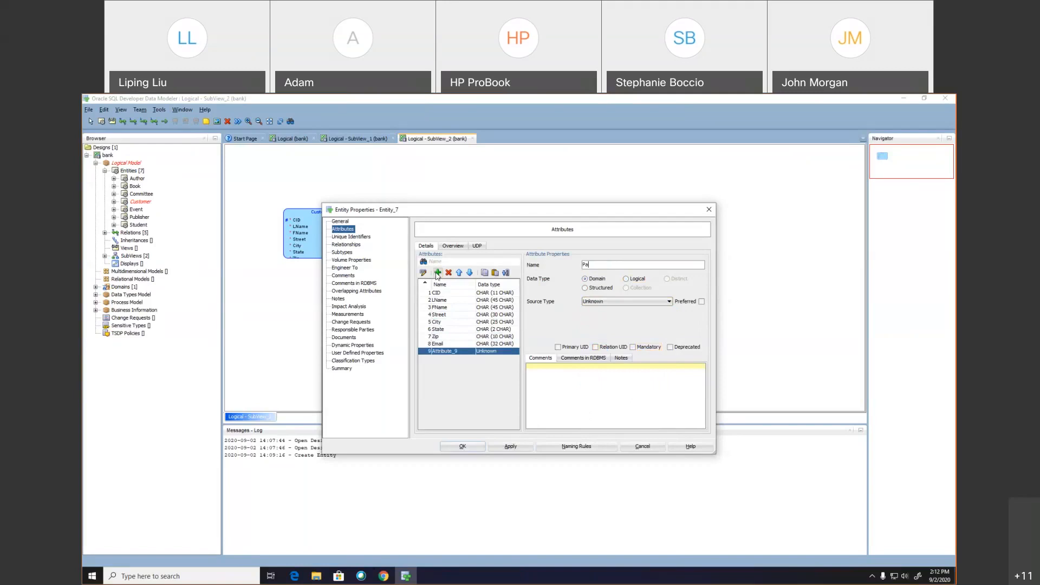
text(ssword)
click(625, 278)
click(629, 302)
click(589, 383)
click(615, 315)
text(32)
click(605, 329)
click(593, 349)
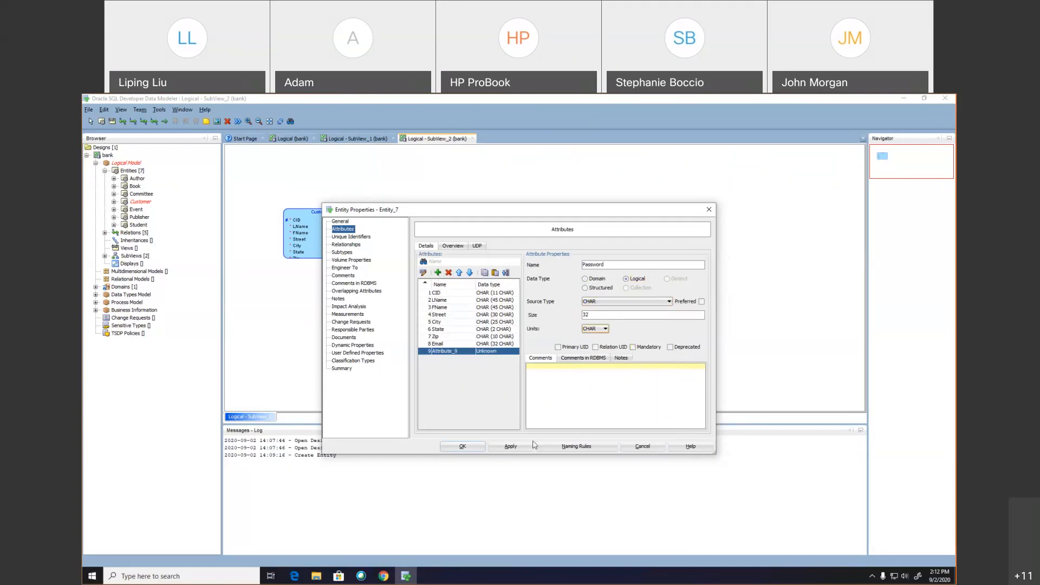
click(515, 445)
click(462, 446)
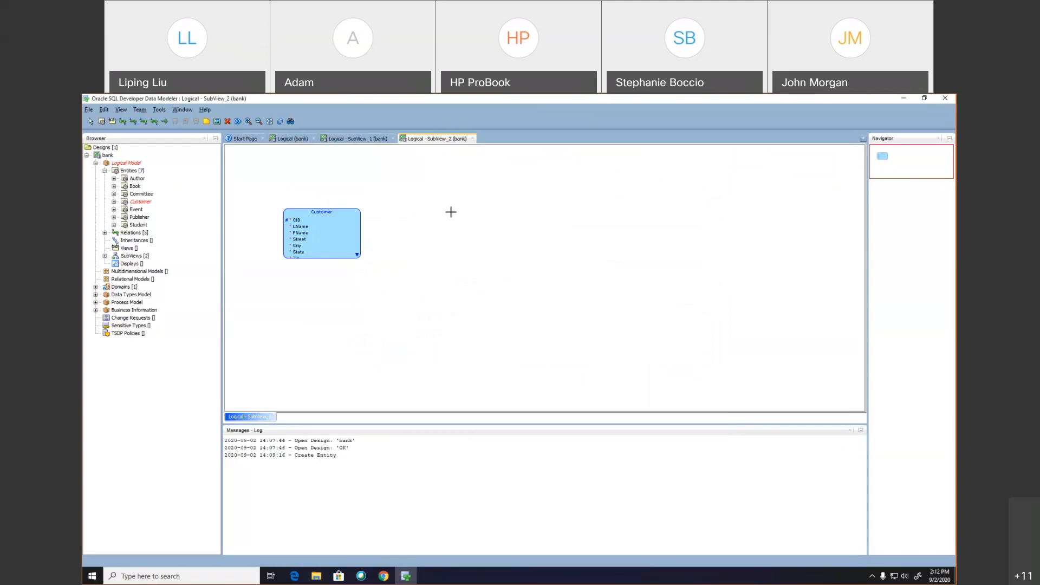
Create a new entity named Product beside Customer on the diagram and open its attribute settings.
click(550, 209)
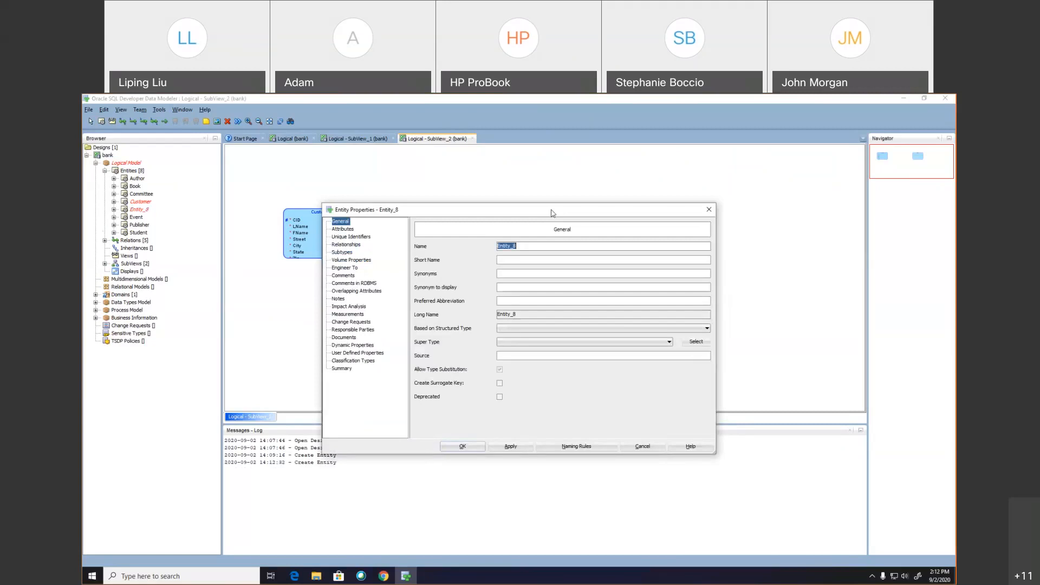
text(ProductPROD)
click(343, 228)
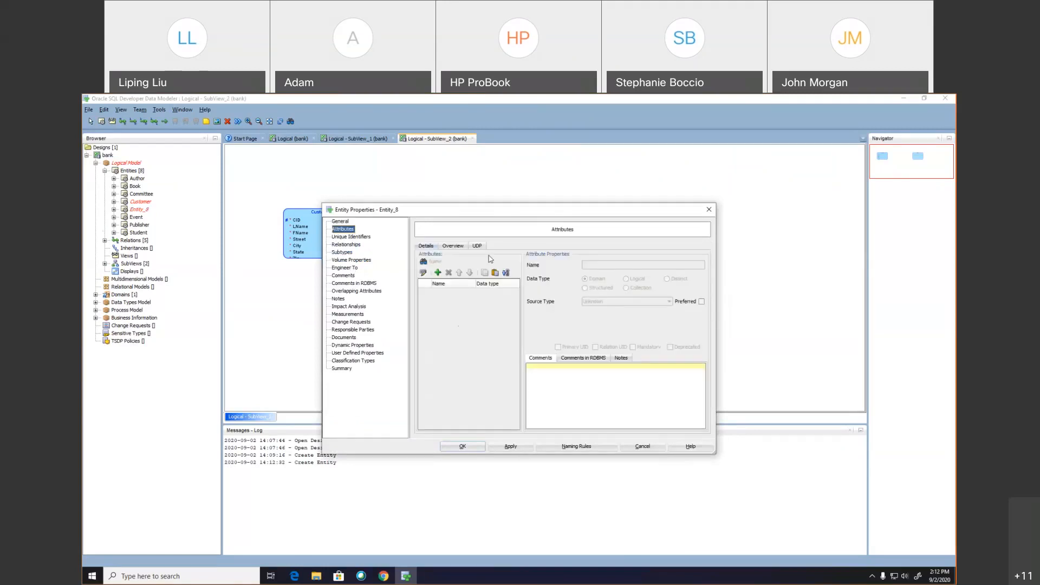
Add SKU to Product as the primary UID with logical type CHAR, size 14 and CHAR units, and finish the entity's properties.
click(439, 273)
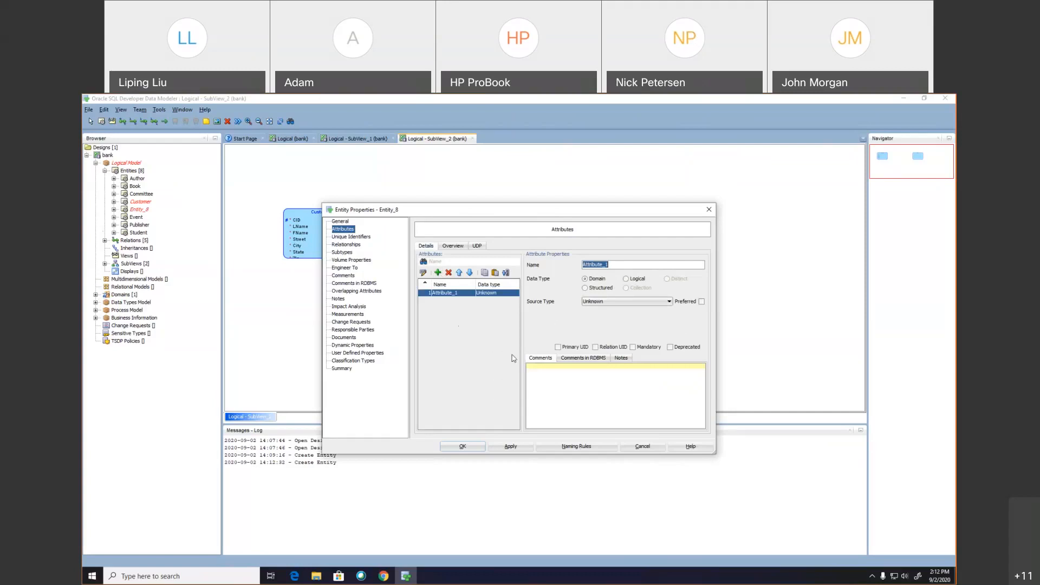
text(SKU)
click(633, 279)
click(633, 302)
click(612, 313)
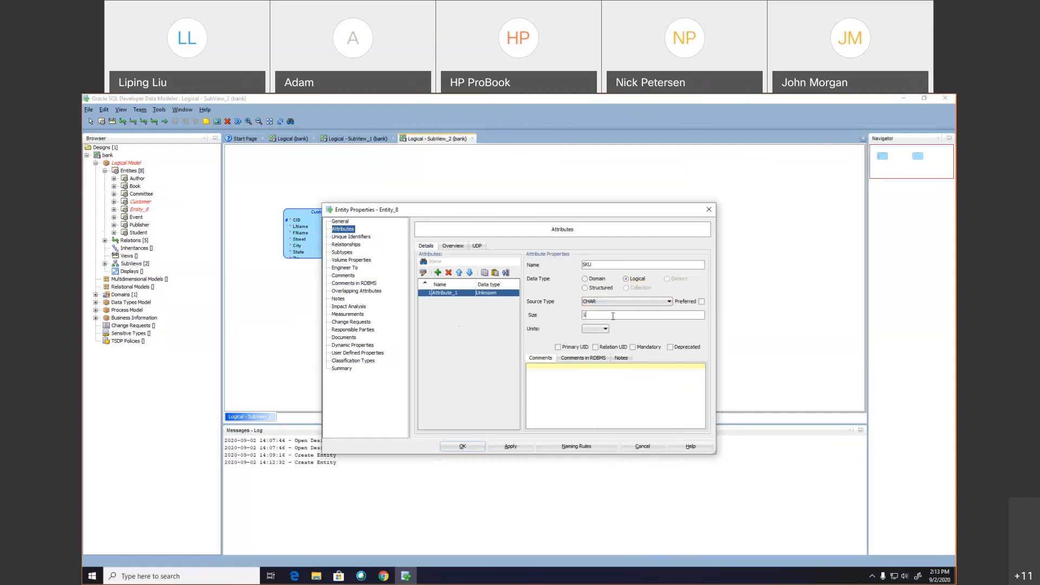
click(601, 329)
click(600, 352)
click(559, 349)
click(509, 447)
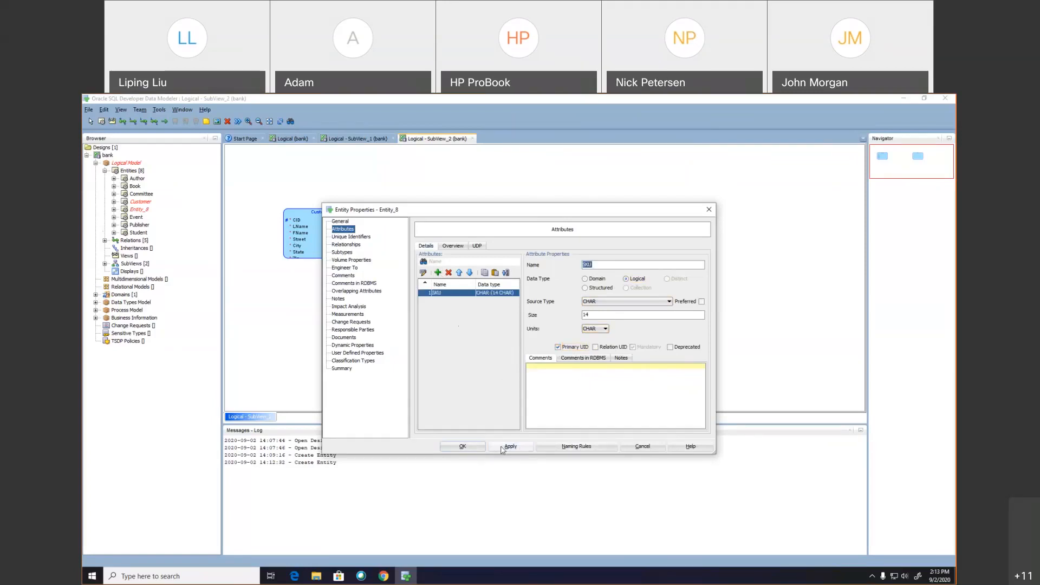
click(472, 451)
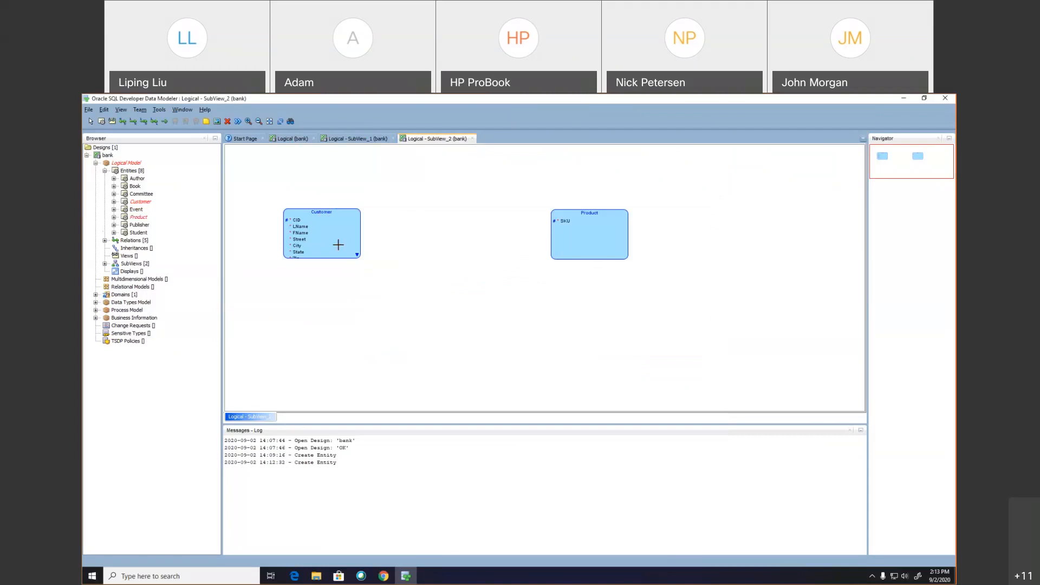
Review Customer's attribute list and enlarge its box on the diagram downward to fit all attributes.
double_click(337, 243)
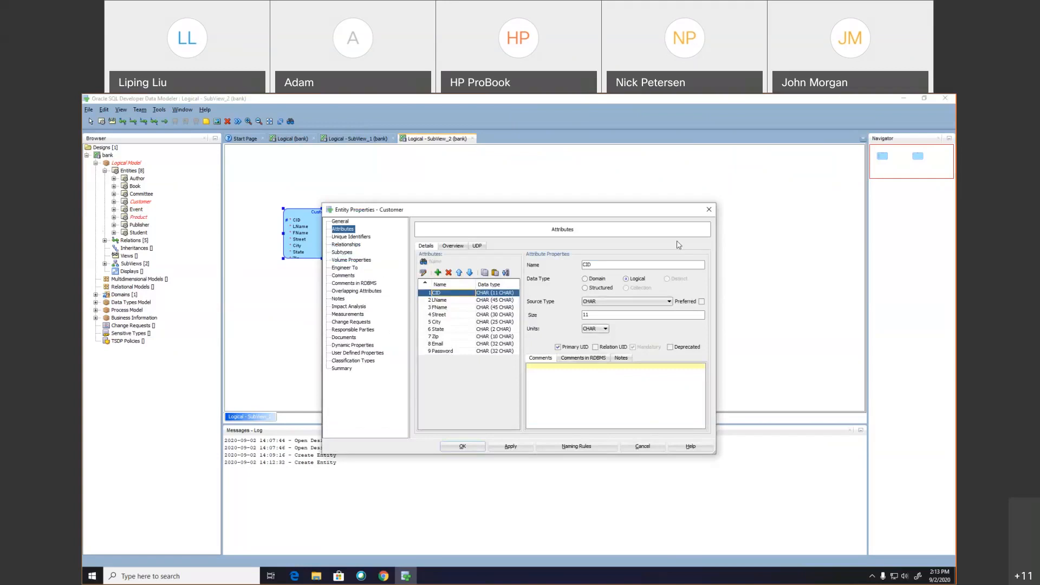
click(710, 211)
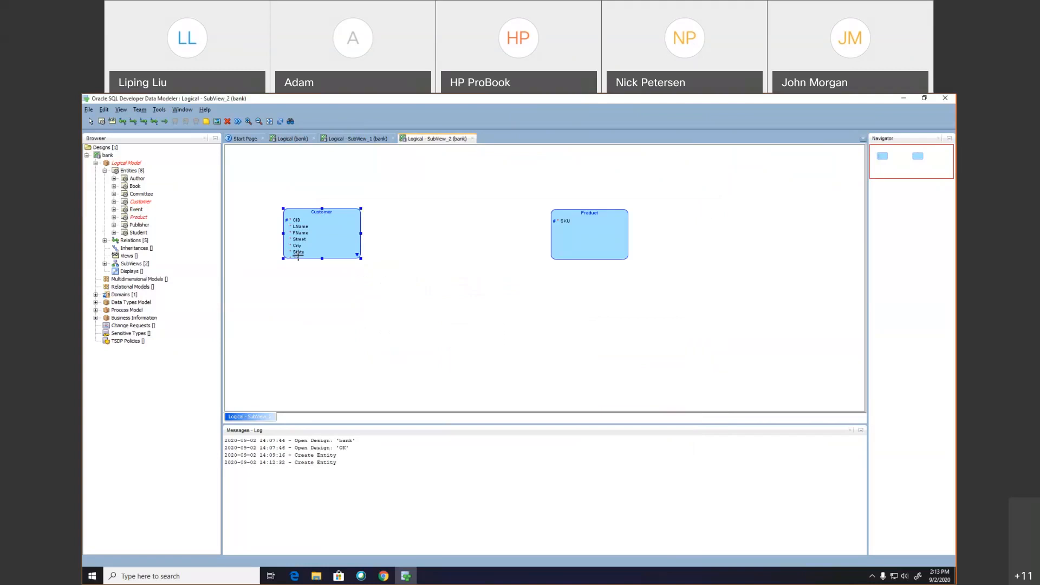
drag(322, 259, 322, 283)
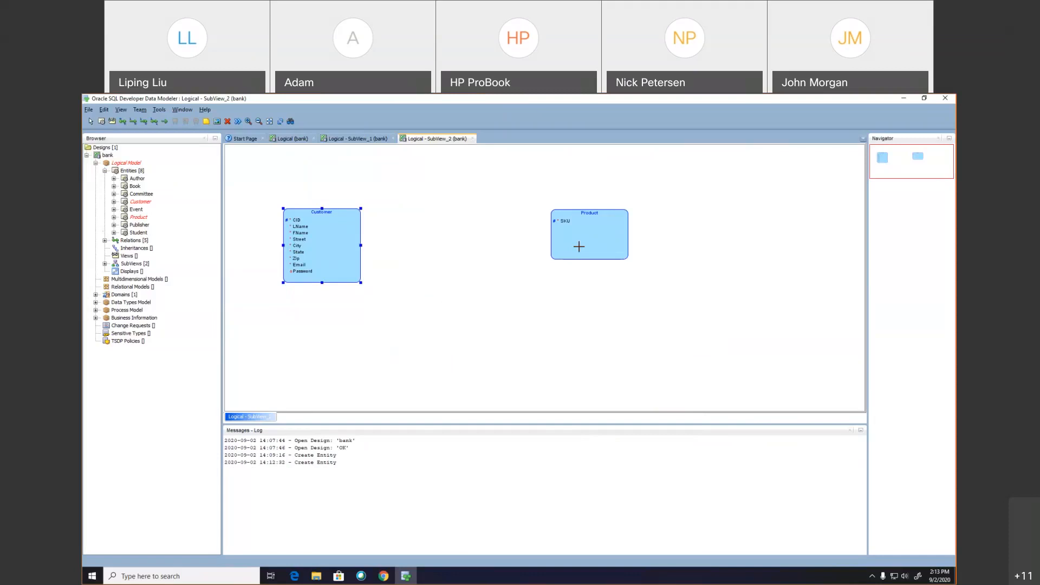
Add a mandatory Desc attribute to Product with logical type CHAR, size 50 and CHAR units.
double_click(578, 246)
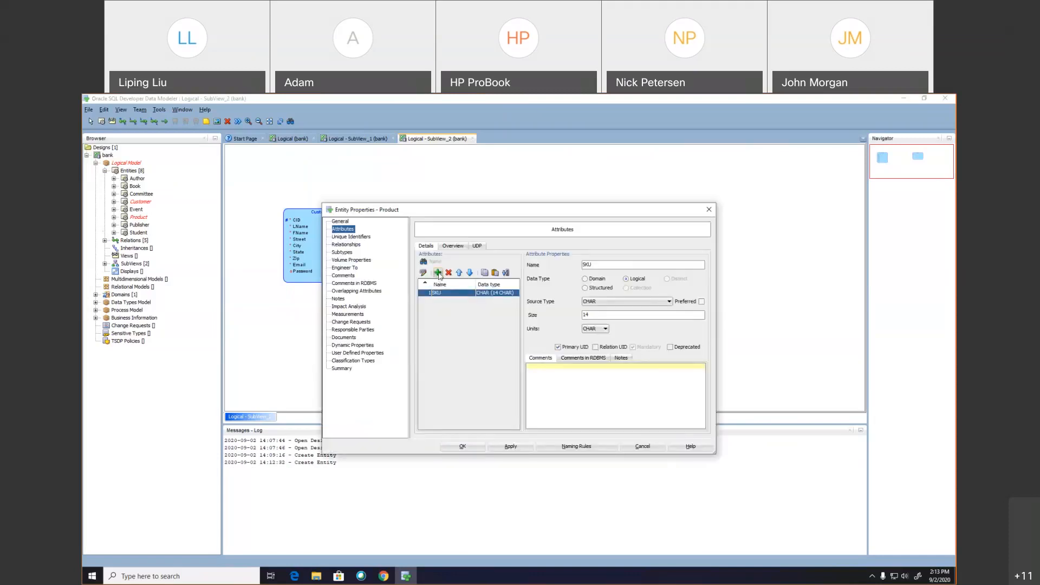
click(437, 272)
text(D)
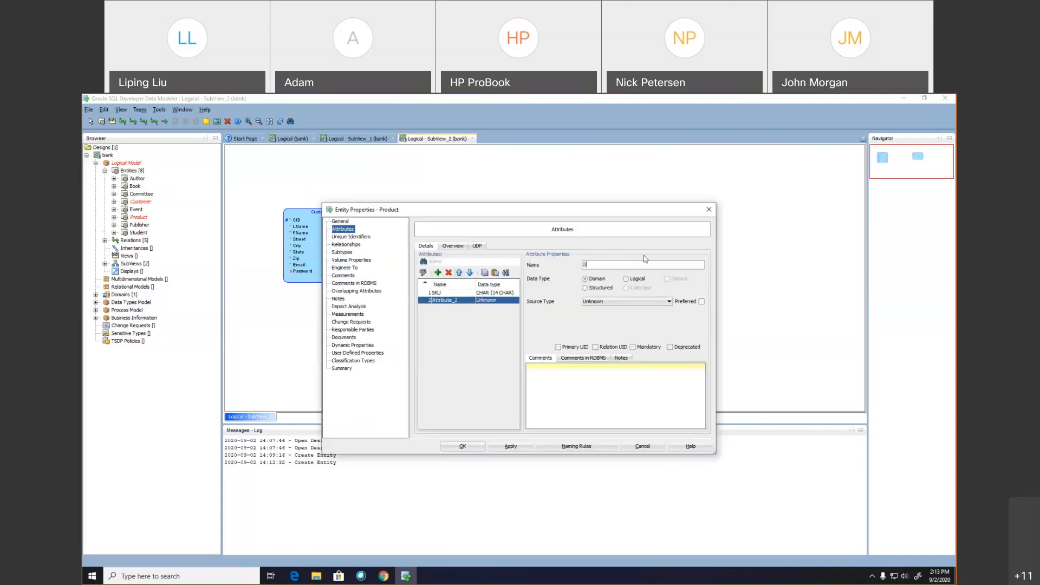
text(esc)
click(626, 278)
click(626, 302)
key(c)
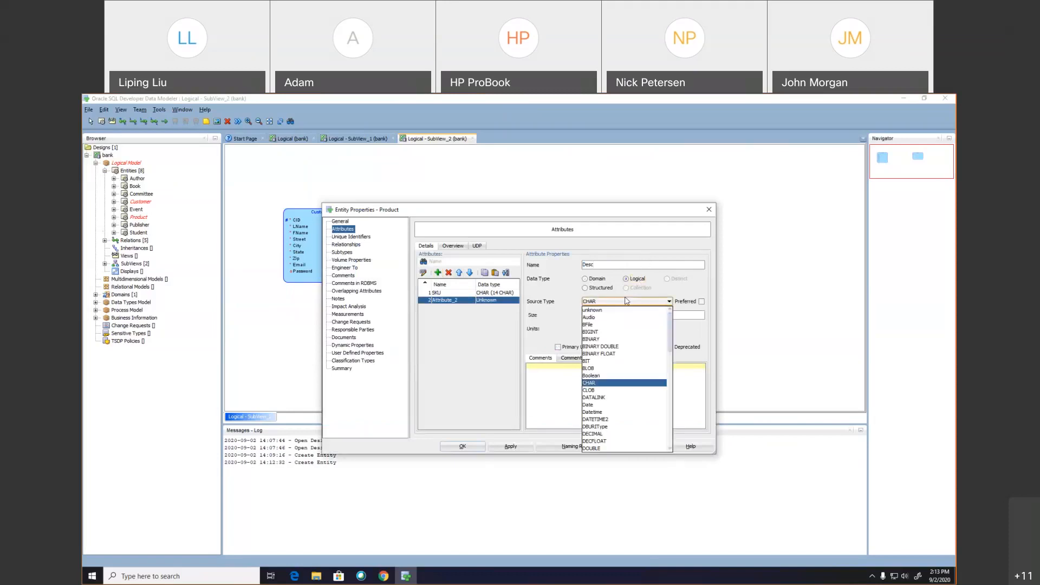
key(Return)
click(616, 316)
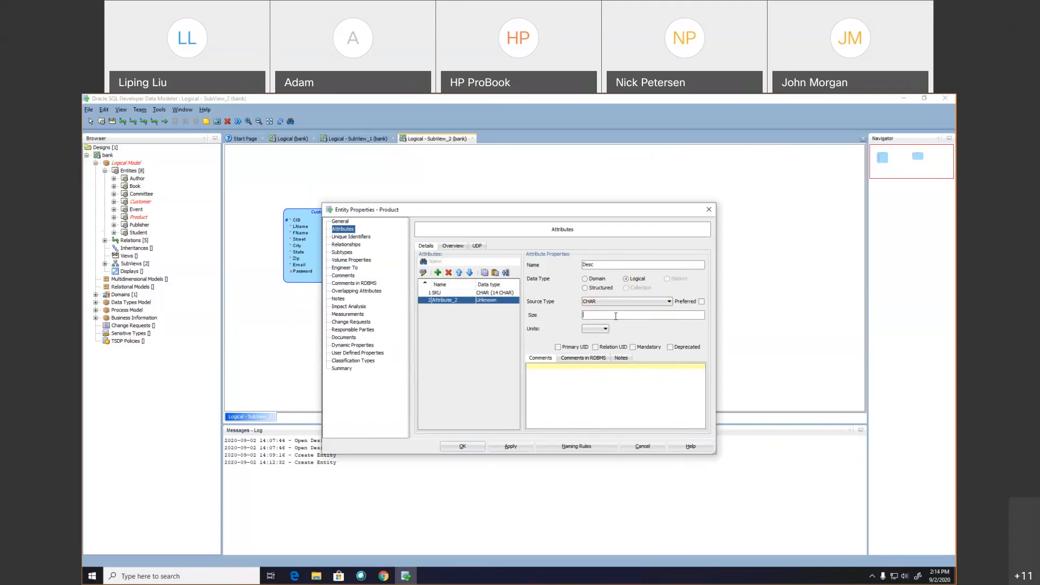
text(50)
click(602, 329)
click(599, 354)
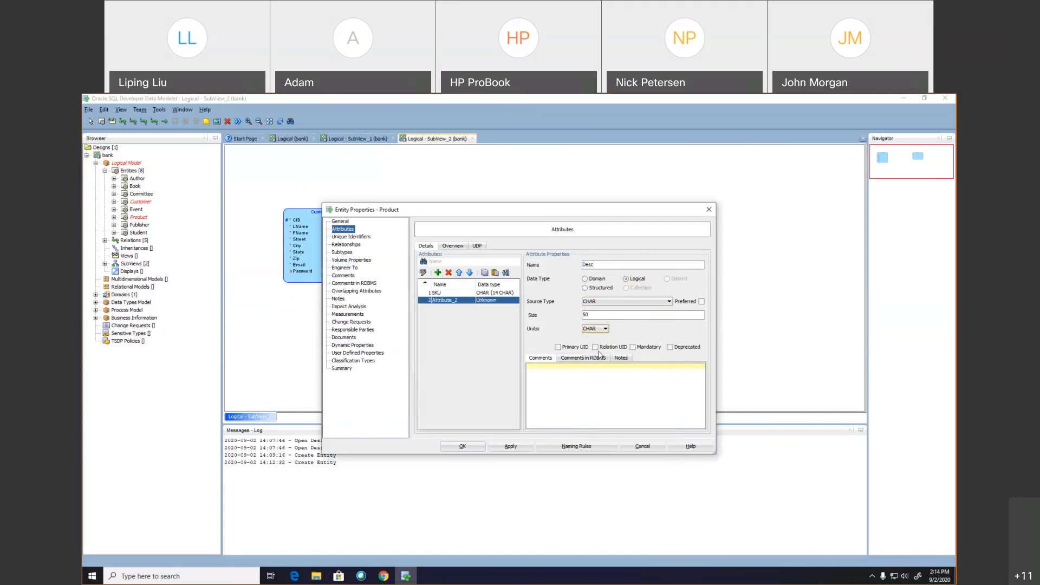
click(632, 348)
click(525, 450)
Add an optional Price attribute to Product with logical type NUMERIC, precision 6 and scale 2, and finish the entity's properties.
click(438, 272)
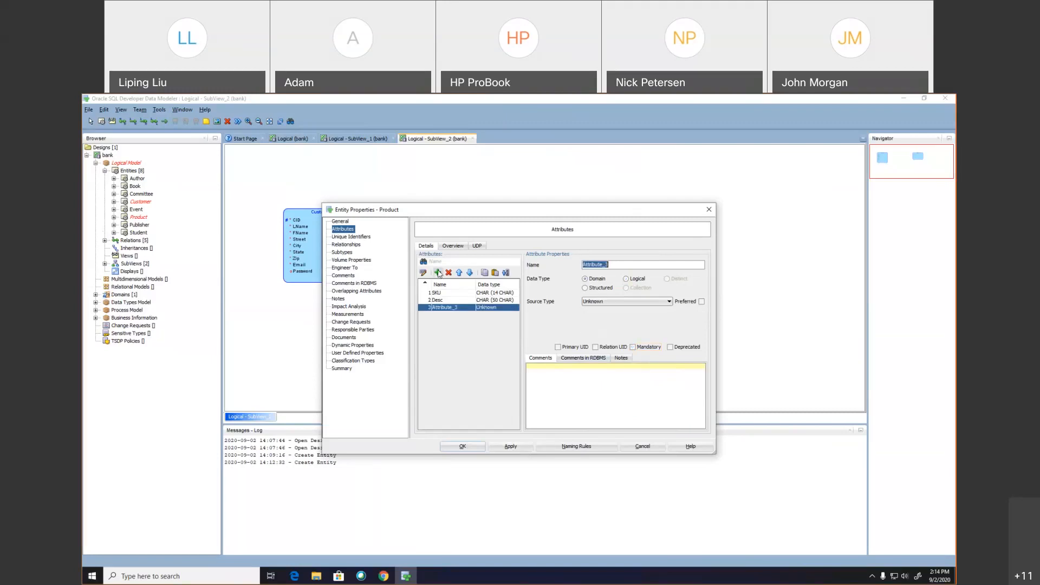
text(Price)
click(627, 279)
click(629, 303)
text(nu)
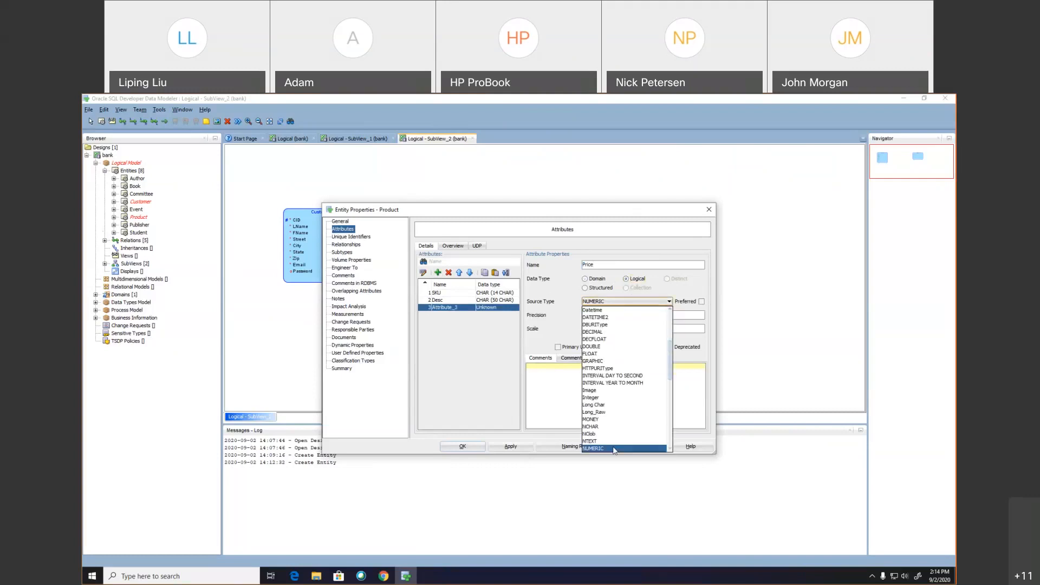
click(623, 448)
click(596, 314)
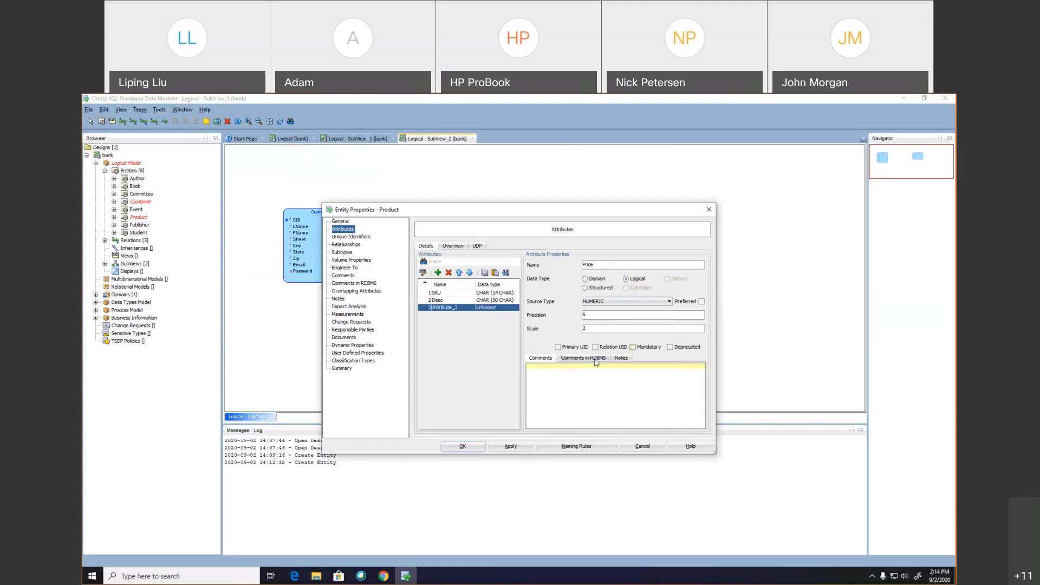
click(511, 447)
click(463, 447)
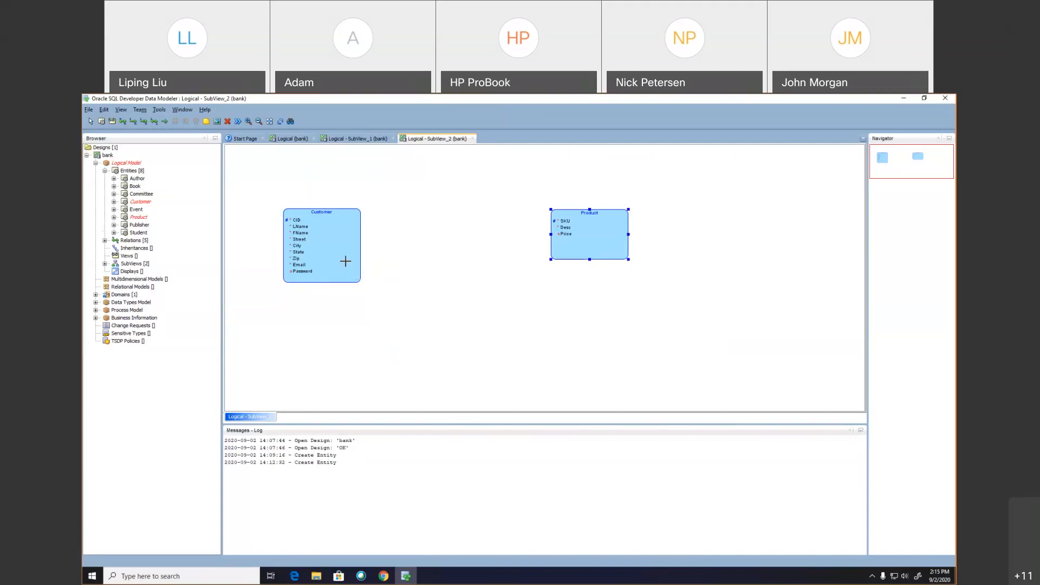
Create an entity named Order with short name ORD on the diagram between Customer and Product.
click(408, 250)
text(Order)
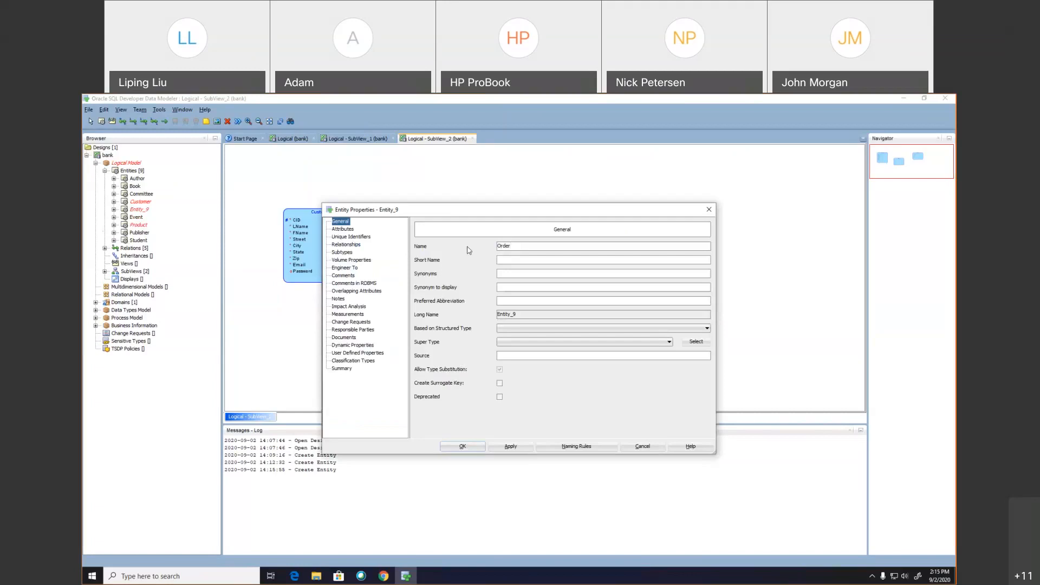
click(518, 262)
text(ORD)
Add OID to Order as the primary UID with logical type CHAR, size 15 and CHAR units.
click(350, 230)
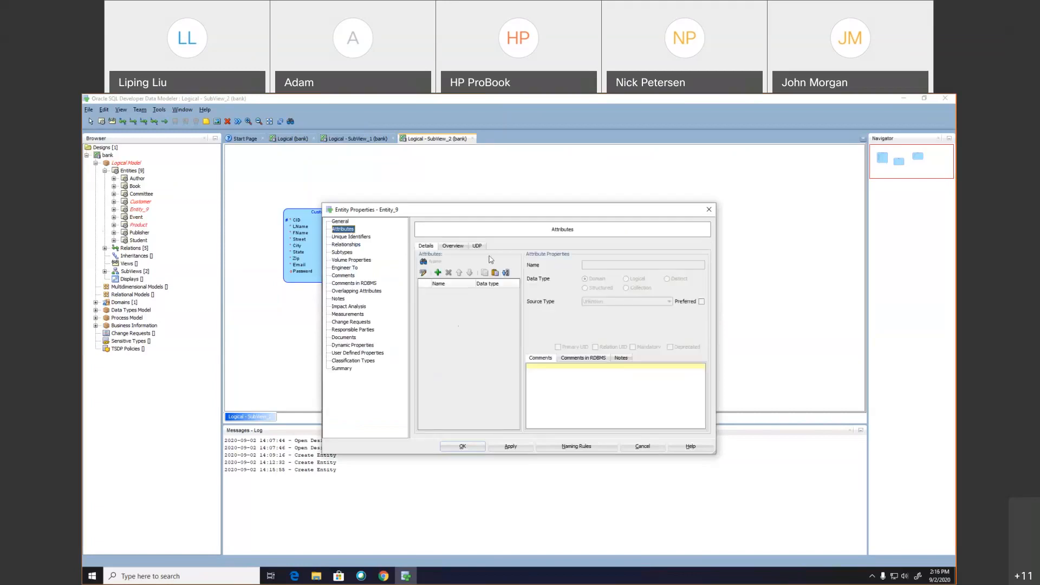
click(438, 272)
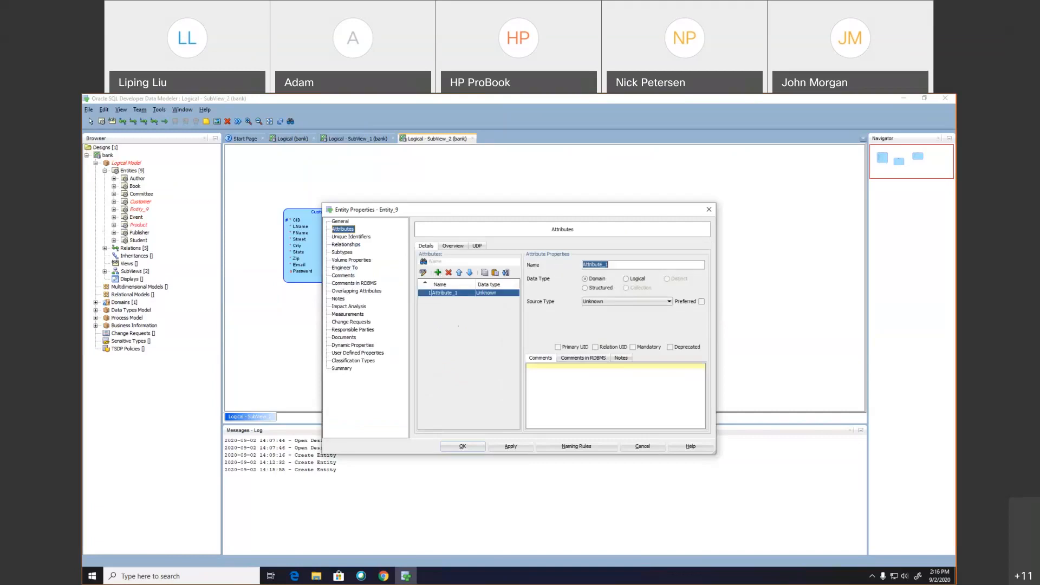
text(OID)
click(626, 279)
click(627, 302)
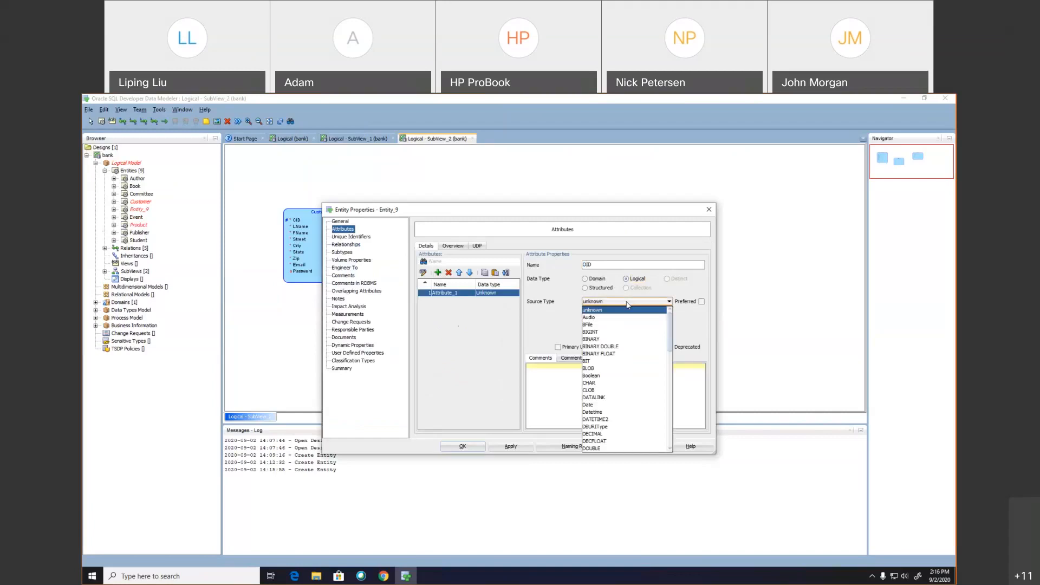
click(620, 382)
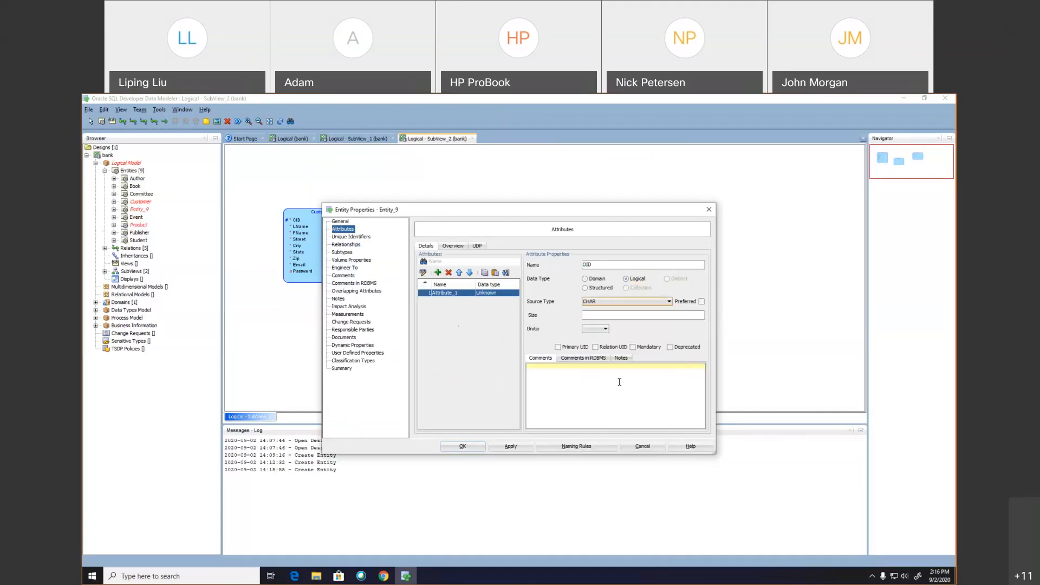
click(605, 315)
text(15)
click(605, 329)
click(598, 353)
click(632, 348)
click(557, 347)
click(511, 447)
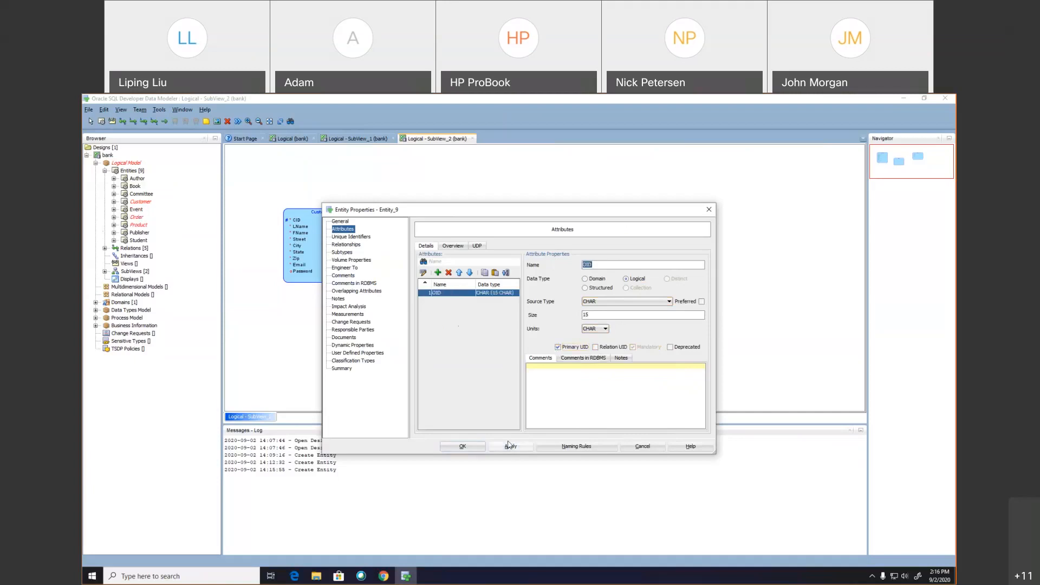
Add a mandatory ODate attribute to Order with logical type Date.
click(437, 272)
text(ODate)
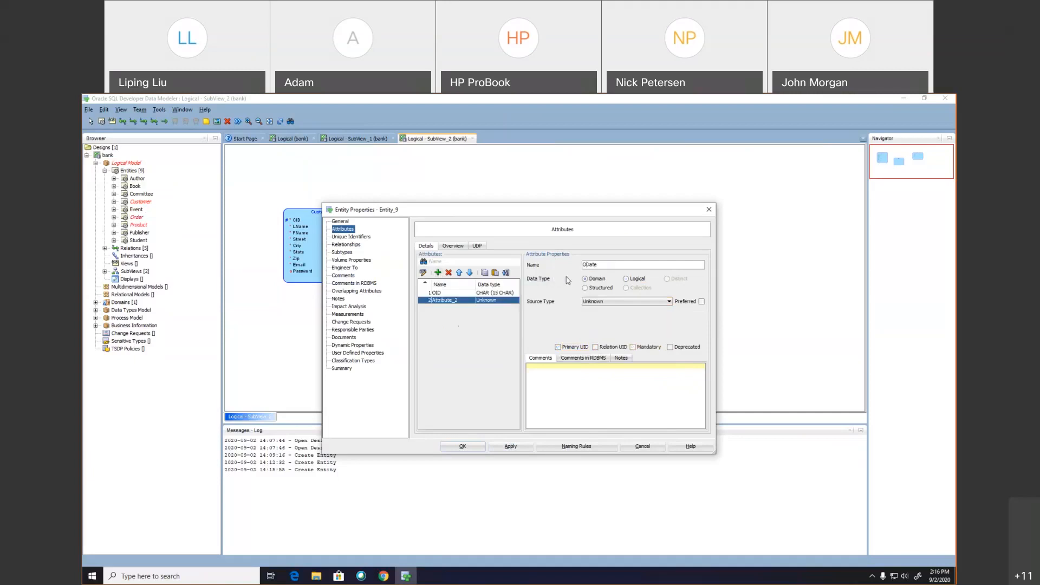
click(626, 278)
click(629, 302)
key(d)
key(d)
key(Return)
click(633, 348)
click(511, 447)
Add an optional PDate attribute to Order with logical type Date.
click(438, 272)
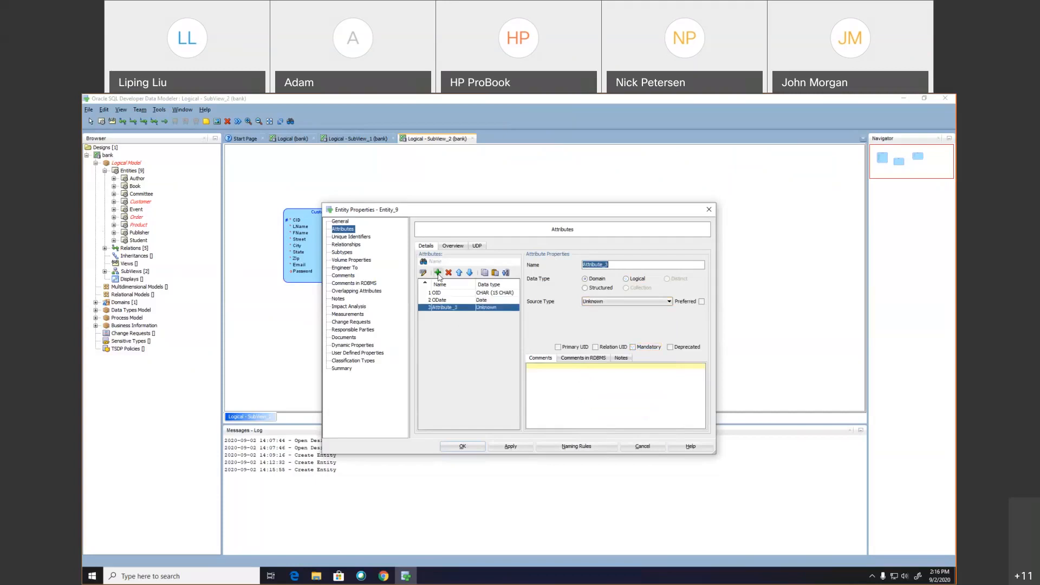
text(PDate)
click(633, 278)
click(634, 301)
key(d)
key(d)
click(632, 303)
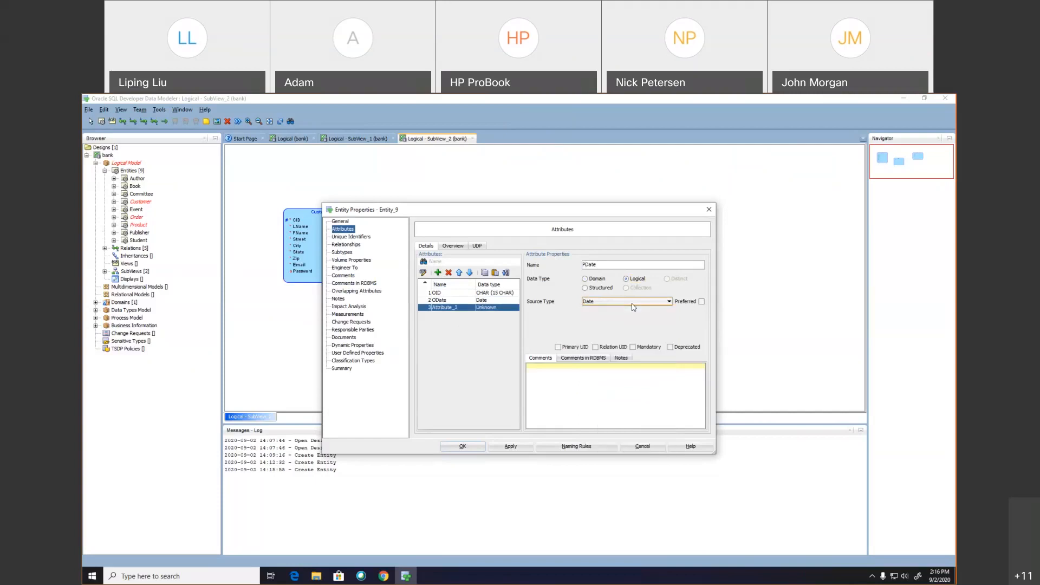
click(510, 445)
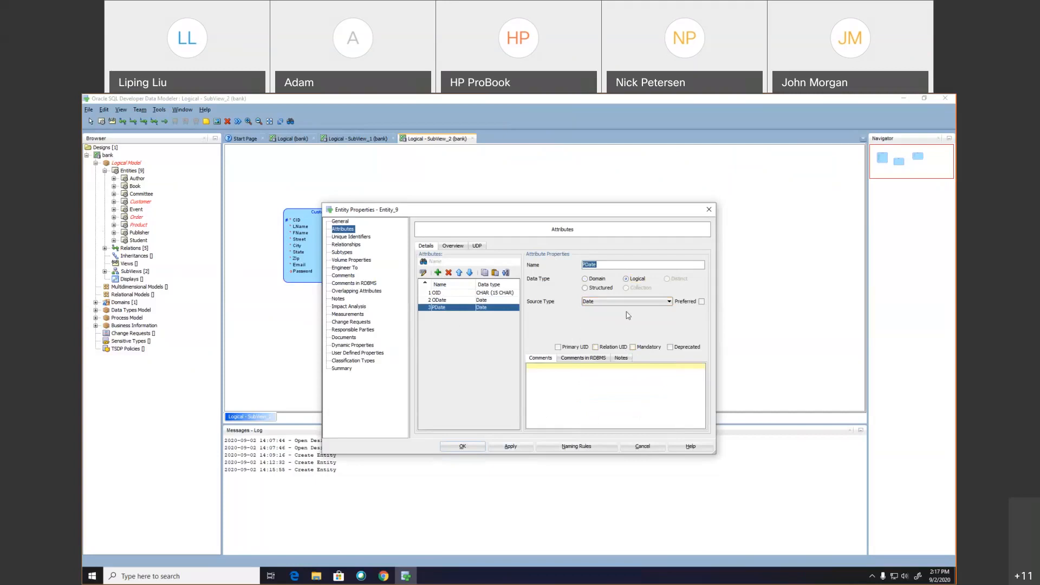
Add an optional Amt attribute to Order with logical type NUMERIC, a precision and a scale, and finish the entity's properties.
click(437, 274)
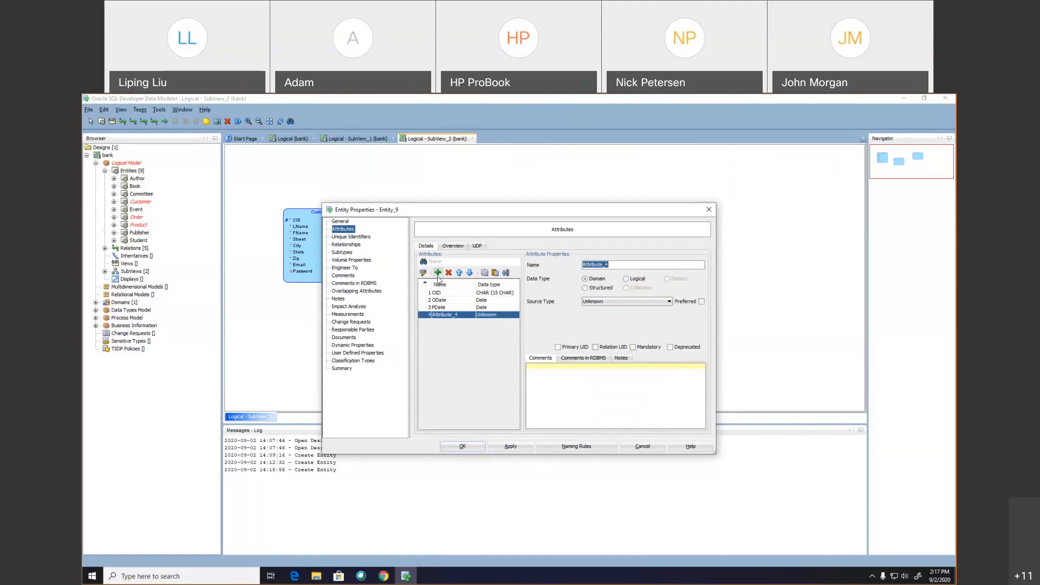
text(Amt)
click(637, 279)
click(626, 302)
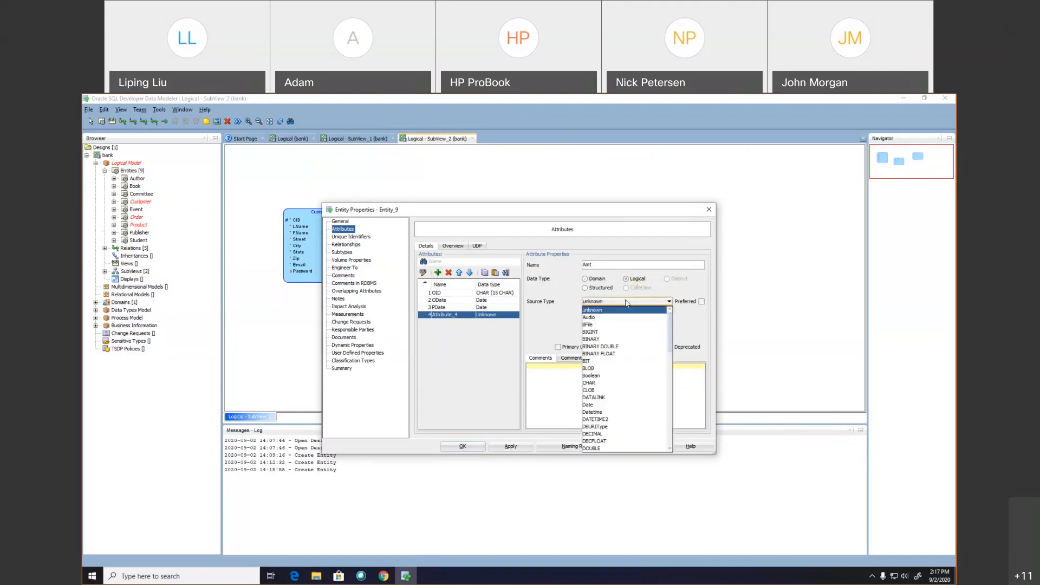
text(nu)
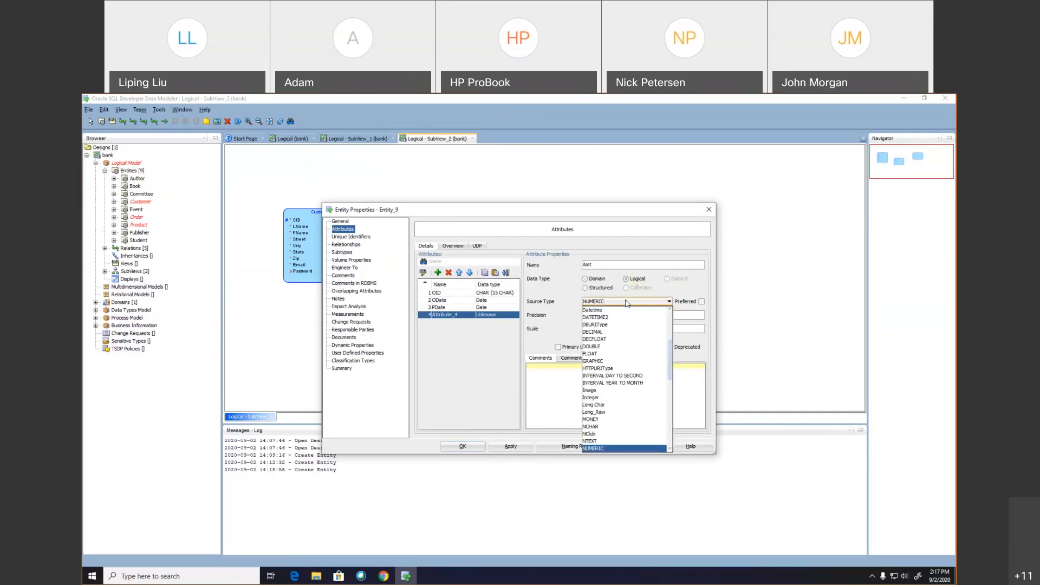
key(Return)
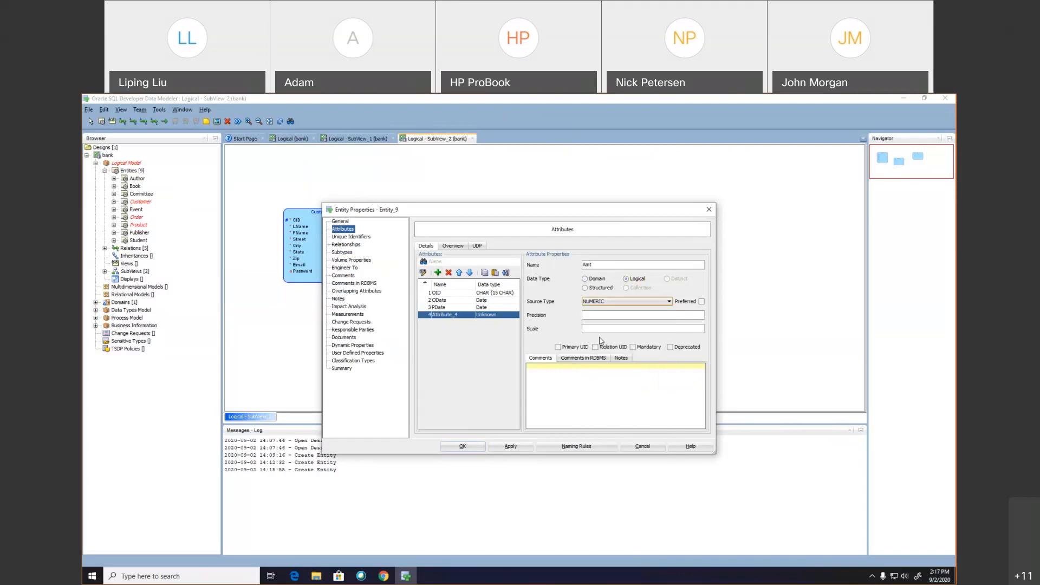
click(599, 314)
click(600, 329)
click(517, 449)
click(473, 448)
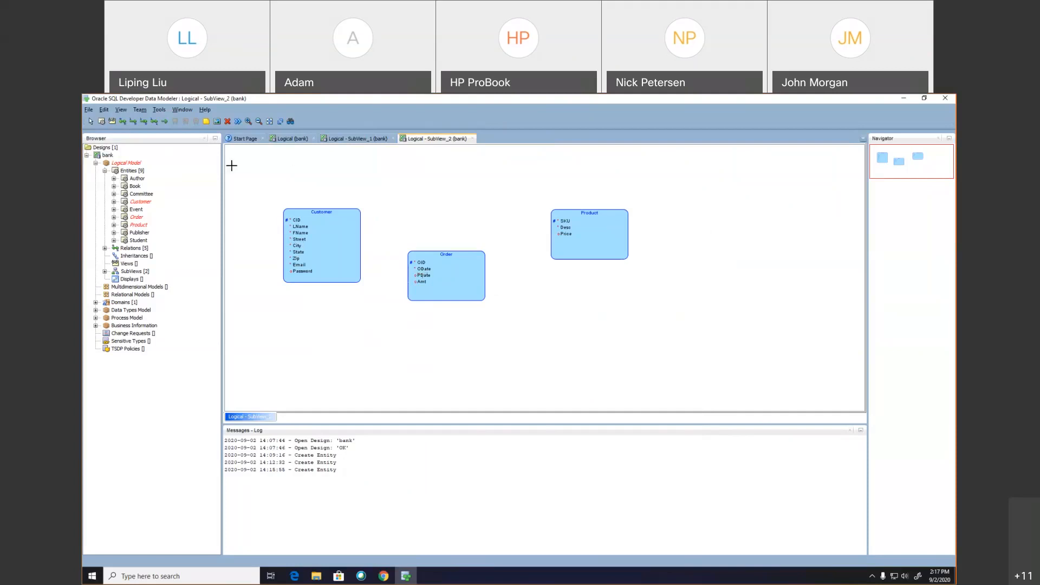
Create a one-to-many relation named takes from Customer to Order, keeping the source optional and the target mandatory.
click(135, 119)
click(315, 245)
click(413, 275)
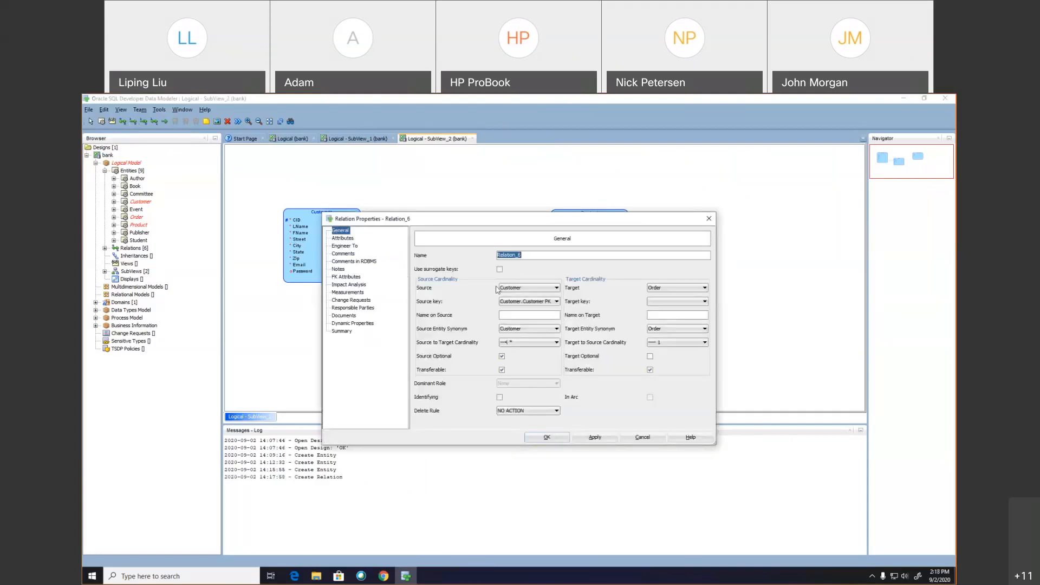
text(takes)
click(530, 343)
click(530, 350)
click(580, 438)
click(546, 437)
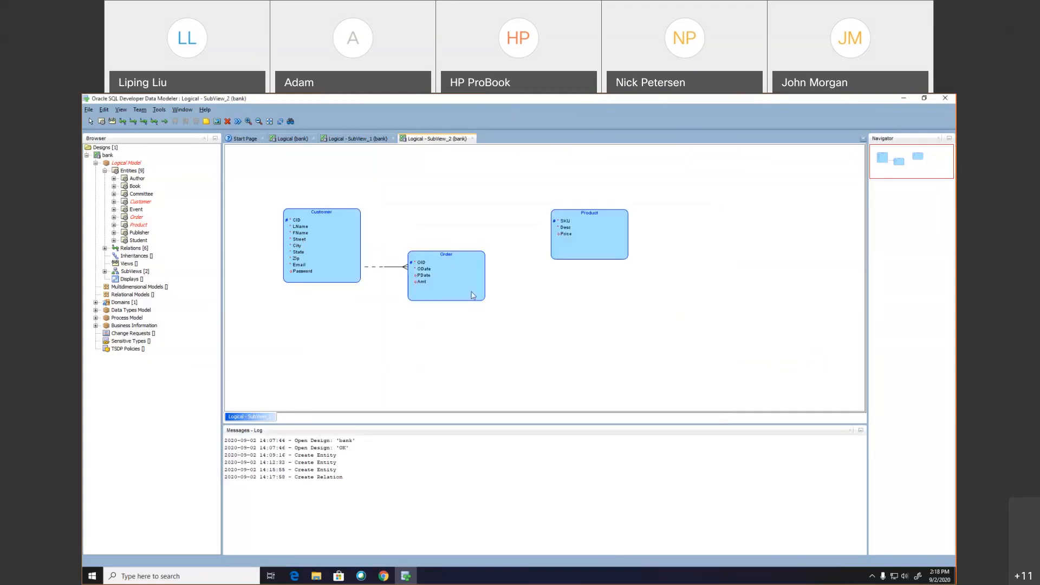
Create a many-to-many relation named contains from Order to Product, with both source and target optional.
click(124, 122)
click(462, 275)
click(569, 246)
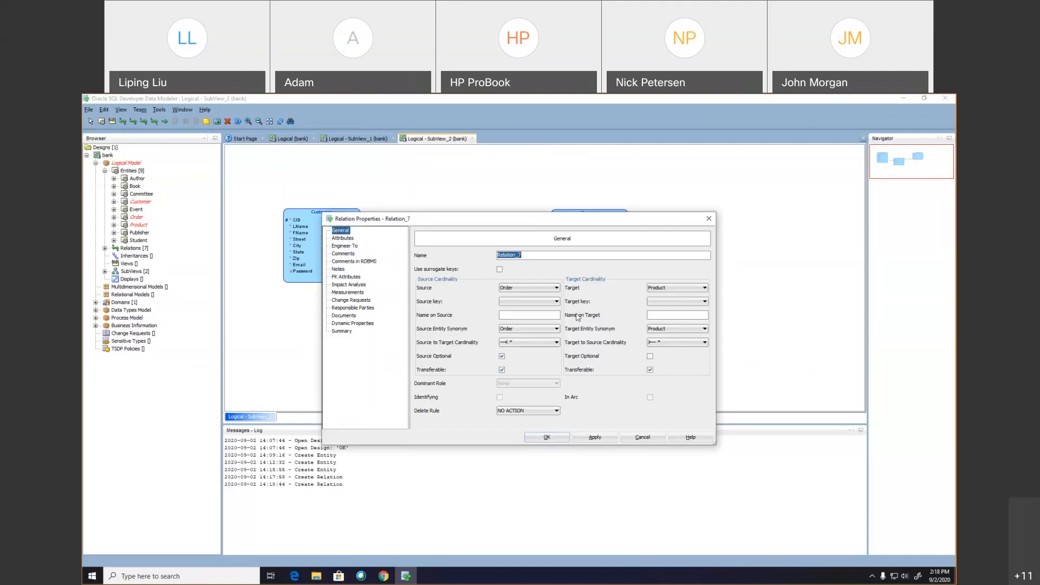
text(containsins)
double_click(528, 342)
double_click(674, 345)
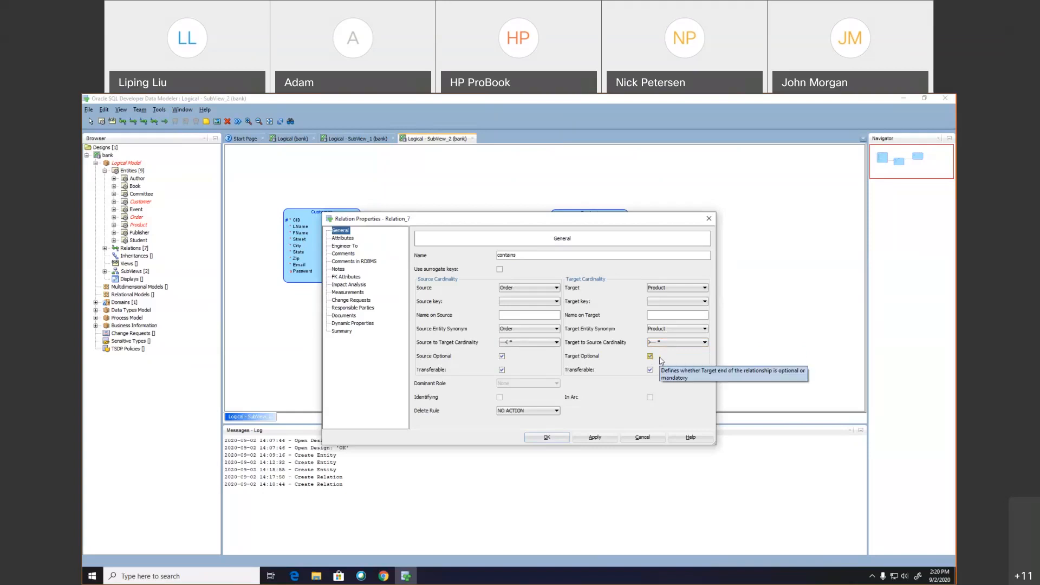
click(559, 439)
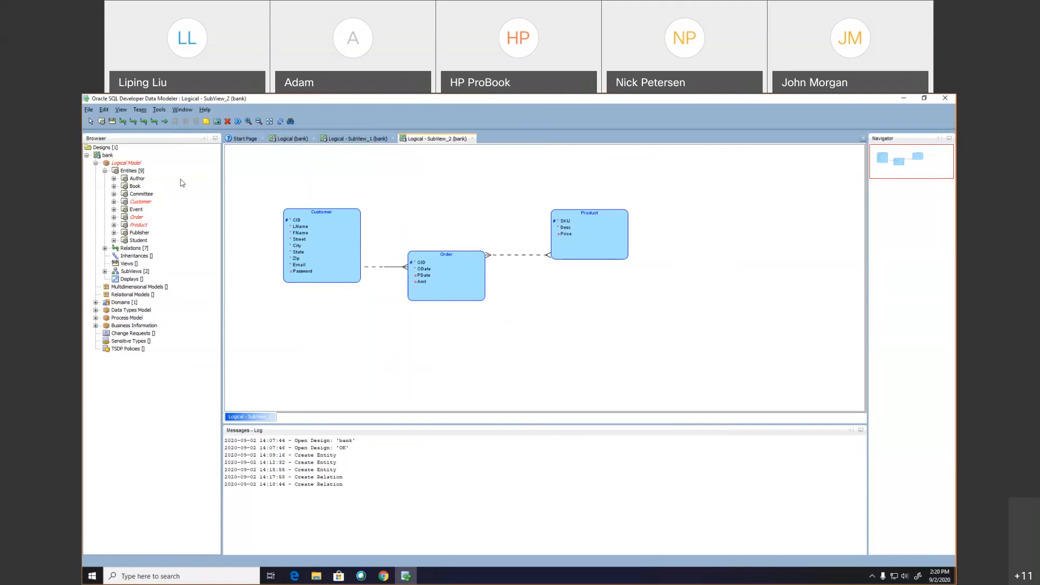
Create an entity named Payment with short name PAY on the diagram below Order.
click(101, 121)
click(432, 360)
text(Payment)
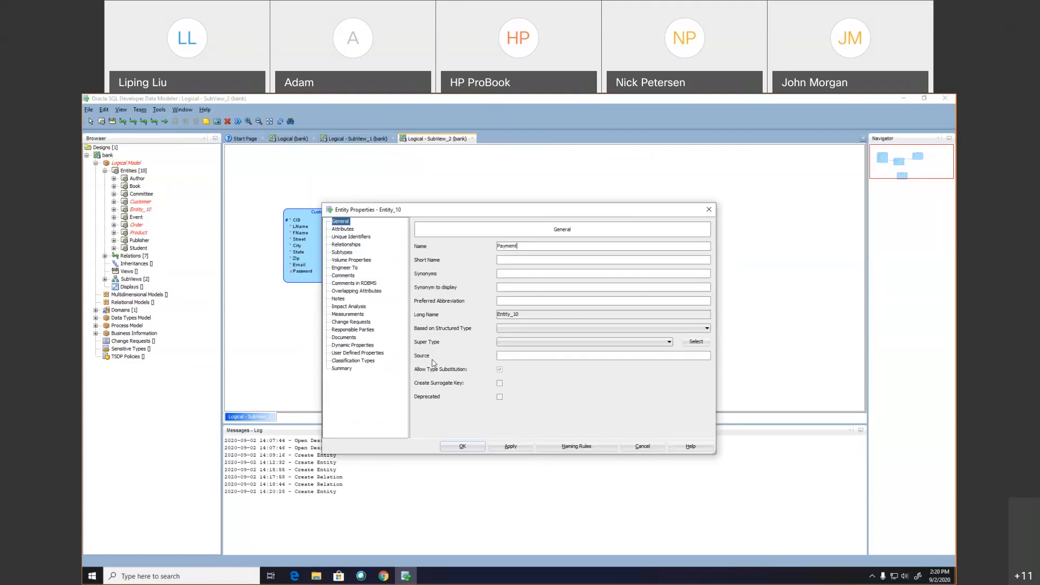
click(507, 258)
text(PAY)
Add PID to Payment as the primary UID with logical type CHAR, size 15 and CHAR units.
click(351, 229)
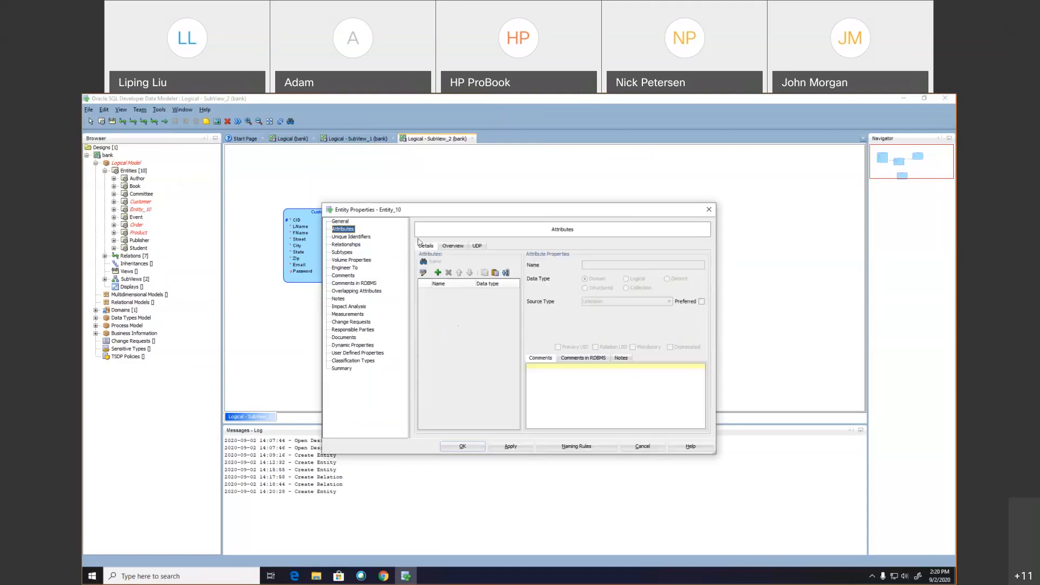
click(438, 272)
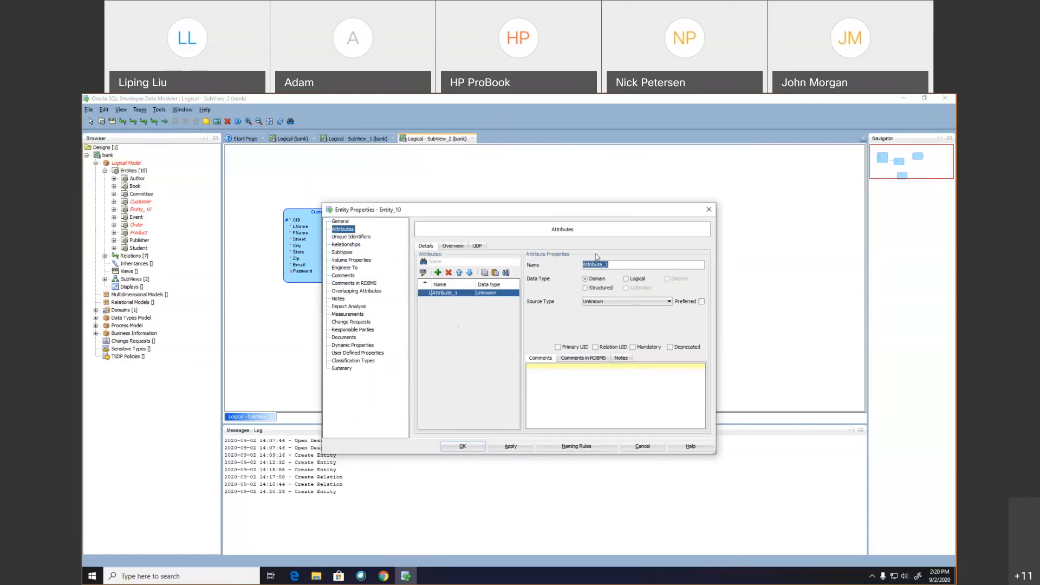
text(PID)
click(635, 279)
click(628, 301)
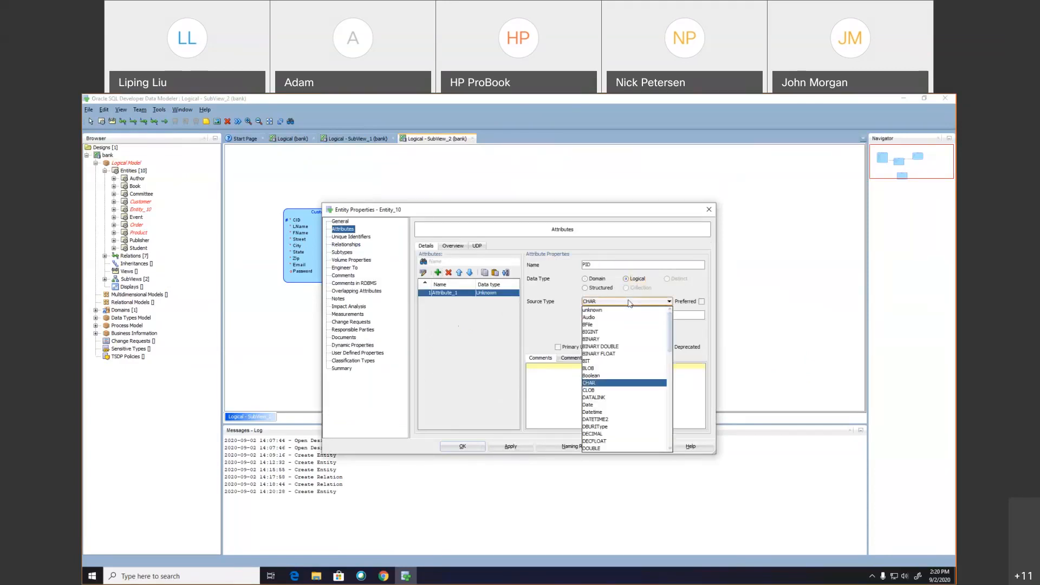
click(628, 302)
click(614, 315)
text(15)
click(601, 328)
click(601, 352)
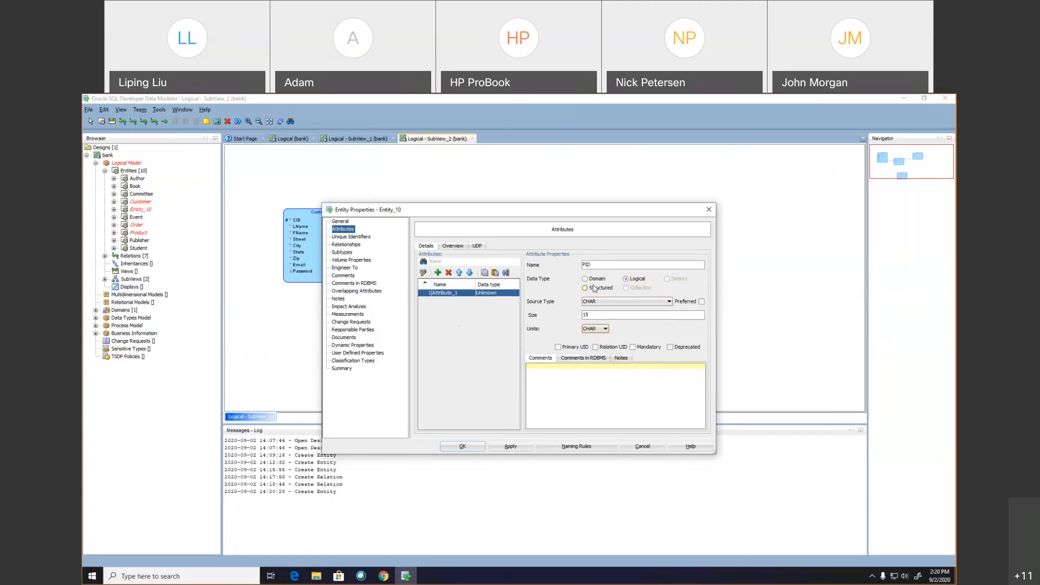
click(558, 347)
click(511, 446)
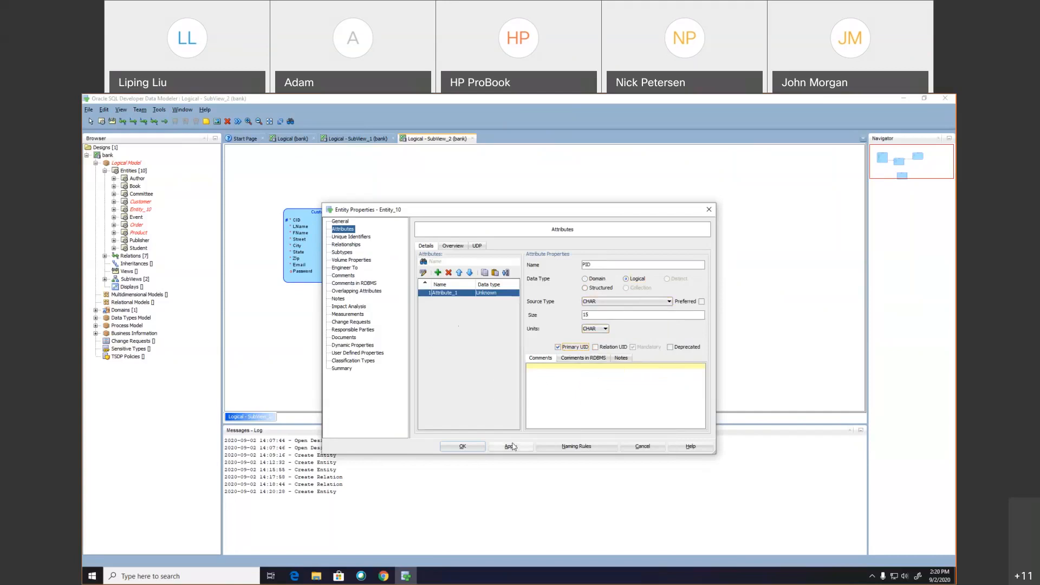
Add a mandatory PDAte attribute to Payment with logical type Date.
click(437, 272)
text(PDAte)
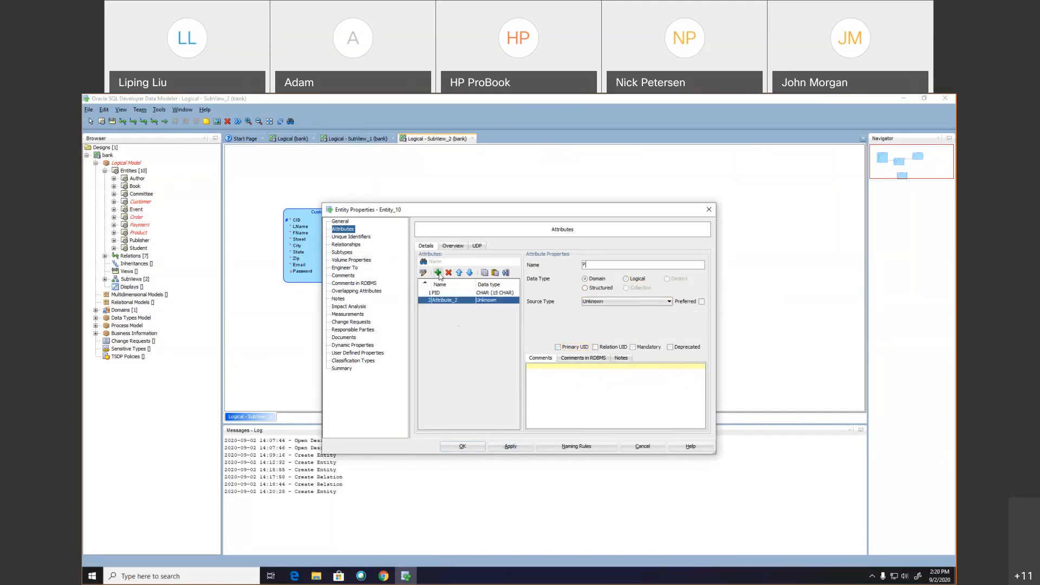
click(627, 280)
click(620, 301)
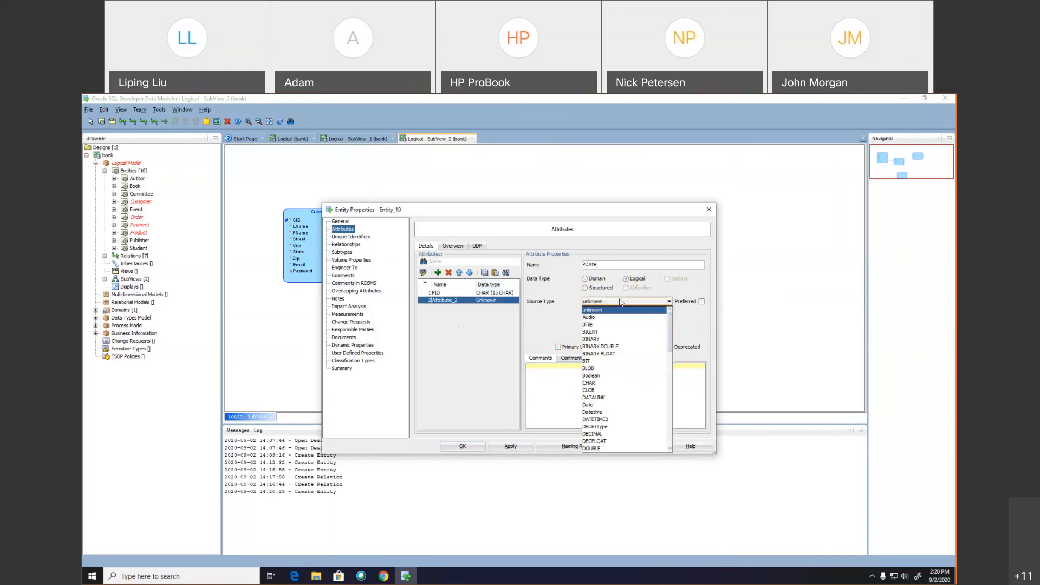
click(623, 398)
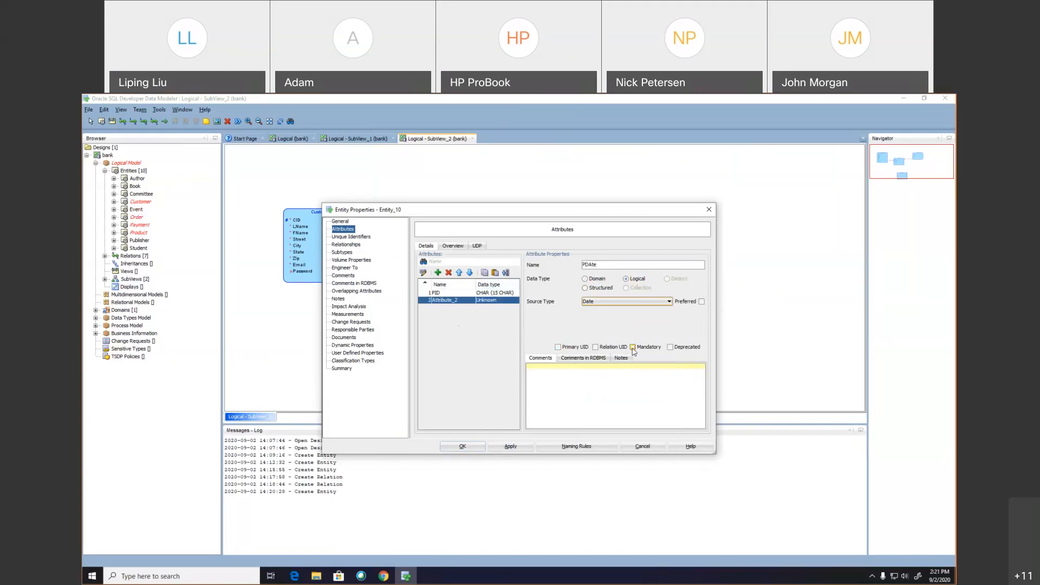
click(633, 347)
click(506, 447)
Add a mandatory PAmt attribute to Payment with logical type NUMERIC, precision 6 and scale 2.
click(437, 273)
text(PAm)
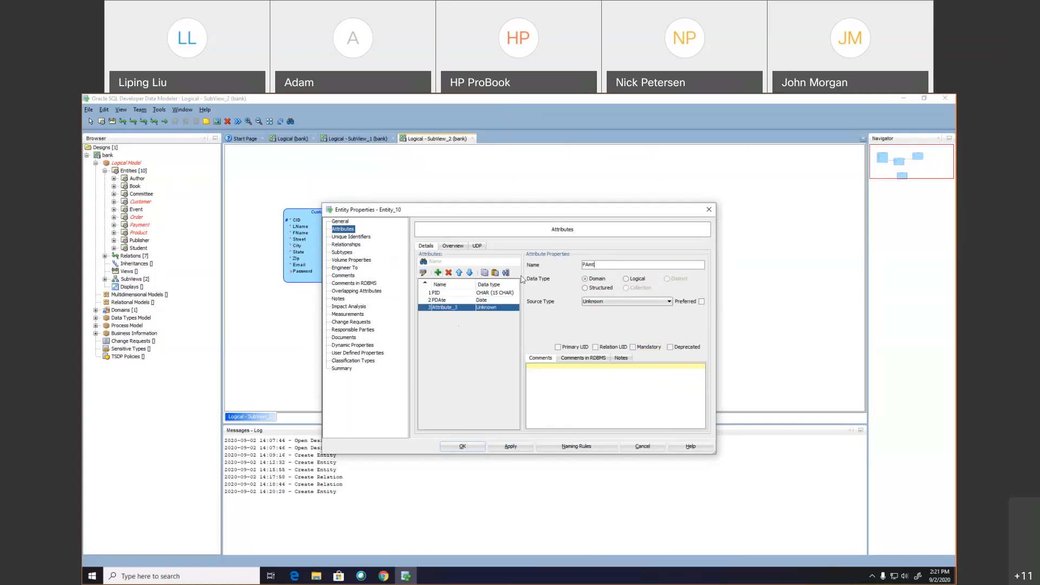
click(636, 280)
click(637, 302)
scroll(637, 301, down, 20)
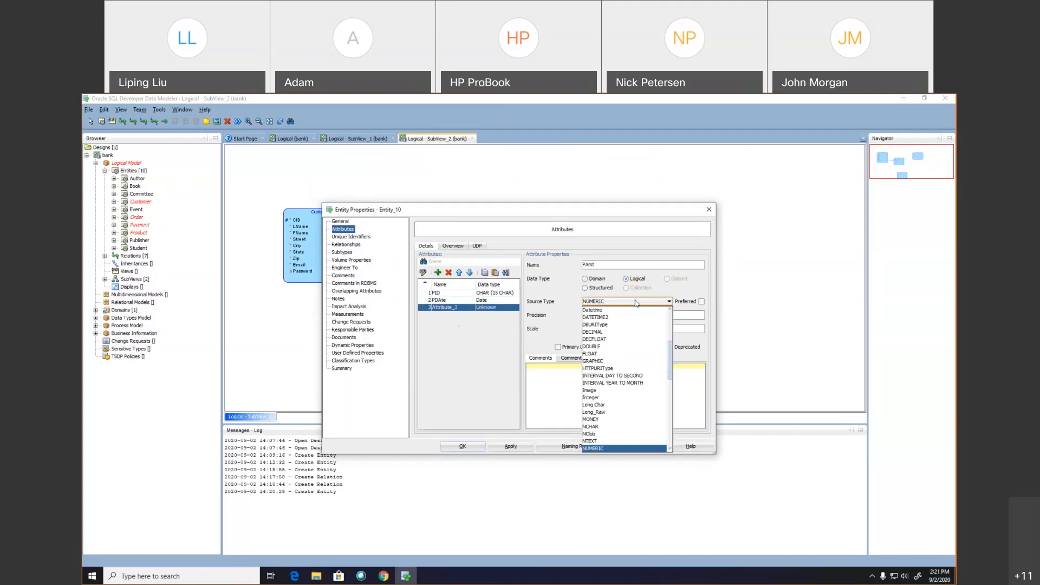
click(637, 302)
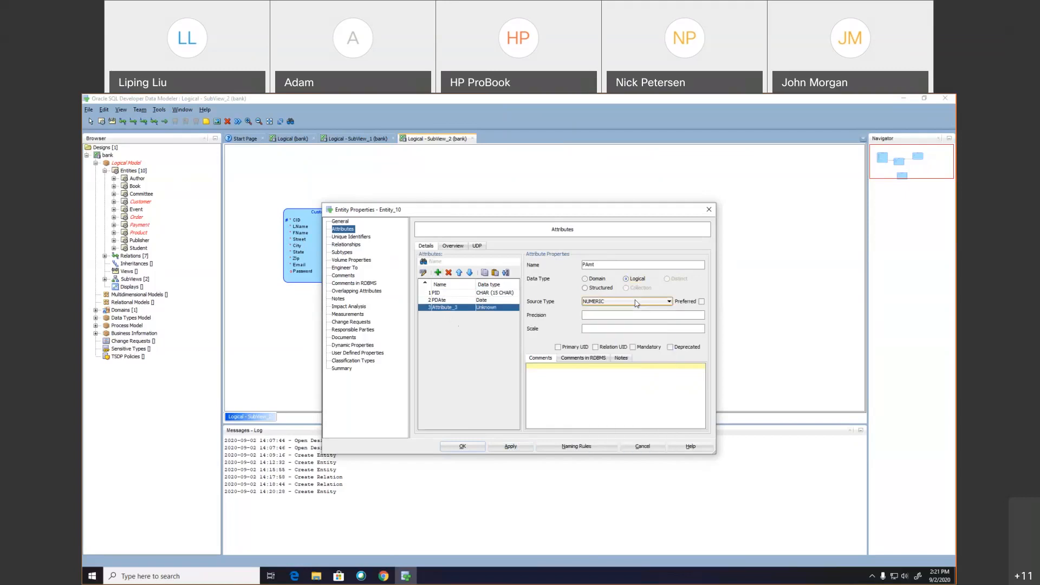
click(601, 329)
click(633, 347)
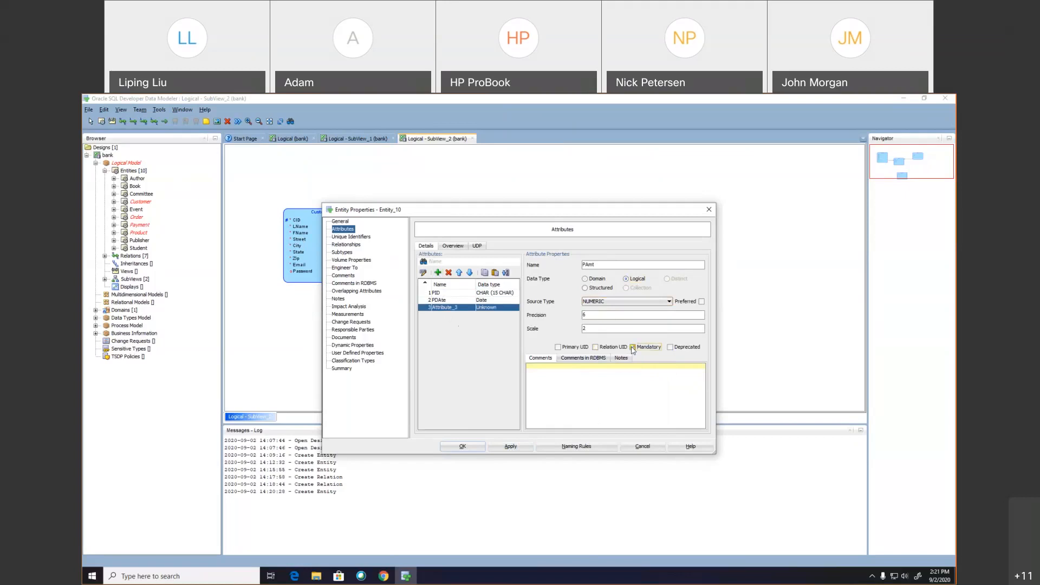
click(515, 447)
Add a mandatory Method attribute to Payment with logical type CHAR and size 20, and save the entity.
click(438, 273)
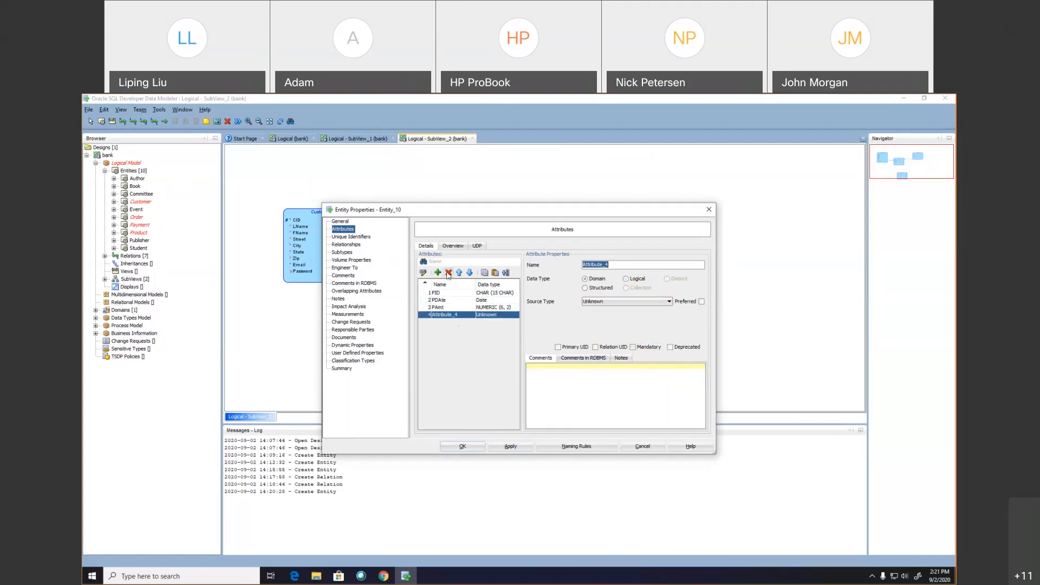
text(Method)
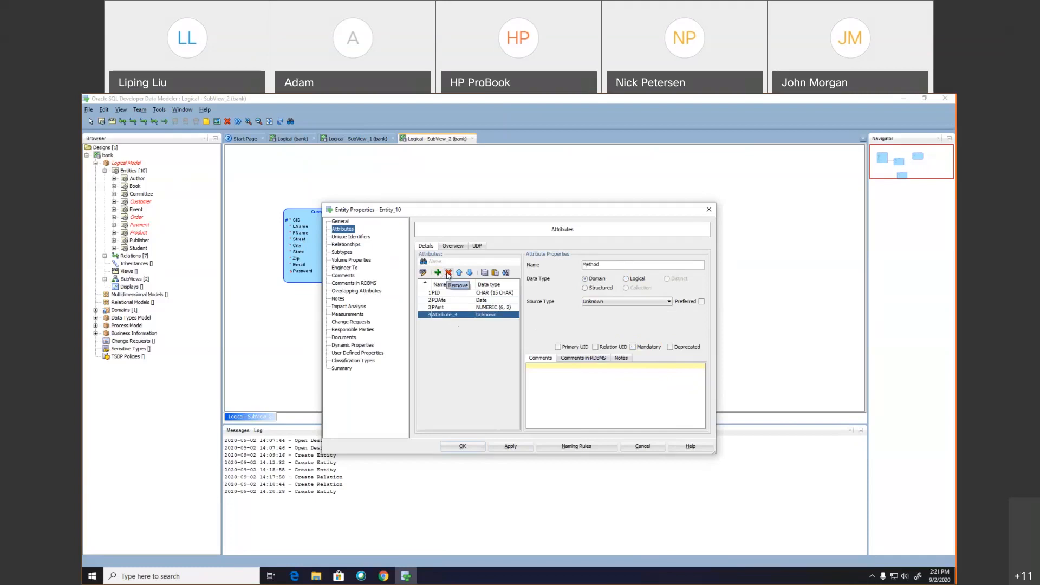
click(633, 279)
click(619, 301)
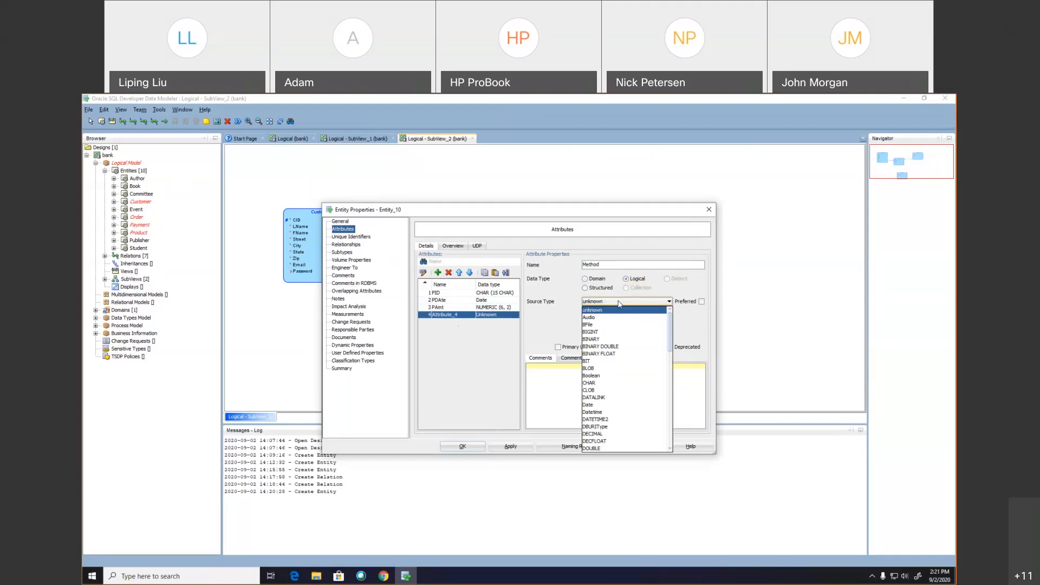
click(595, 382)
click(608, 315)
text(20)
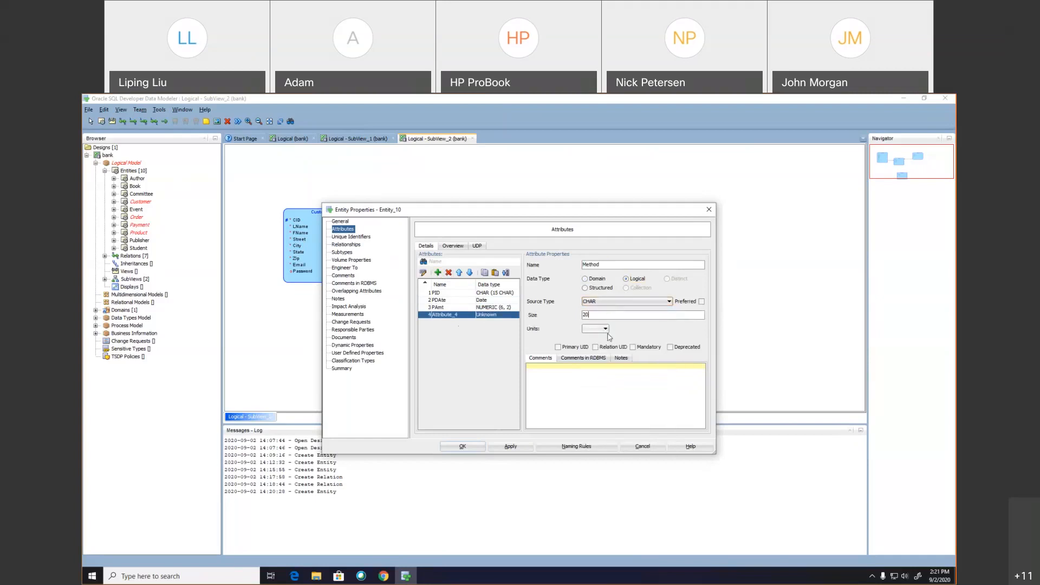
click(600, 330)
click(606, 329)
click(634, 348)
click(510, 446)
click(462, 446)
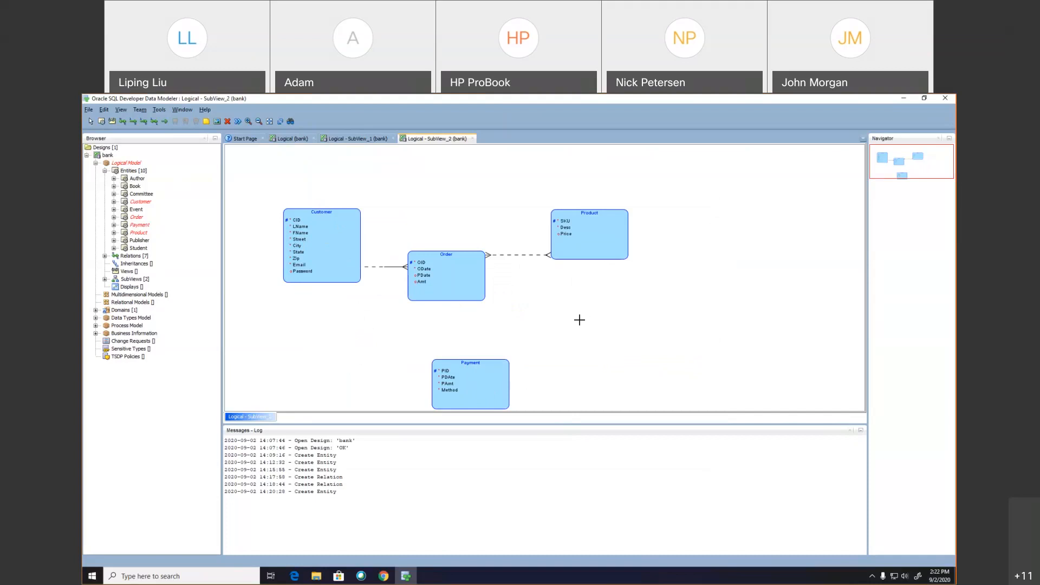
Create a one-to-many relation named makes from Customer to Payment.
click(131, 123)
click(454, 394)
text(pays)
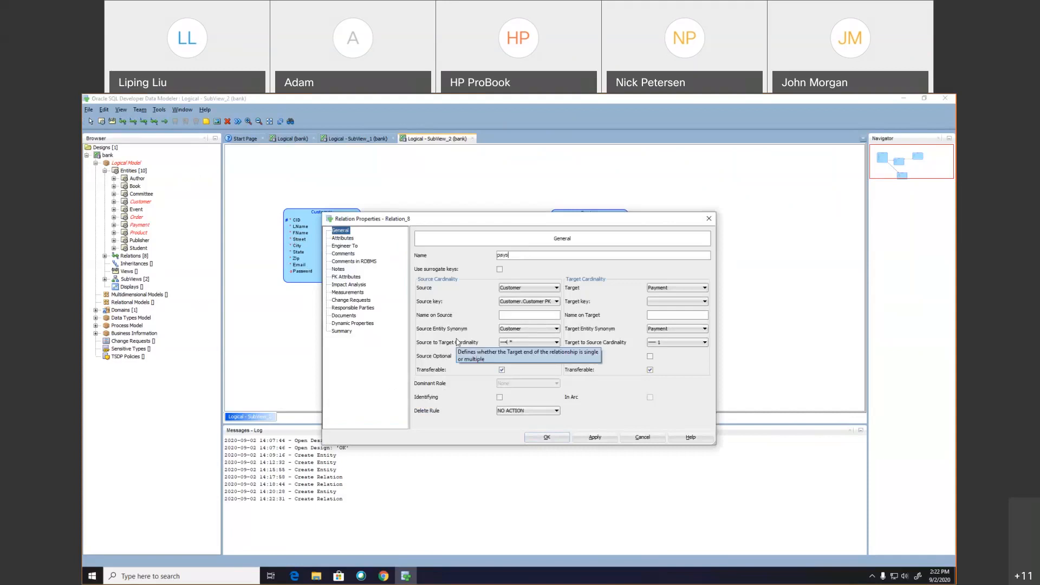
key(BackSpace)
key(BackSpace)
key(BackSpace)
key(BackSpace)
text(makes)
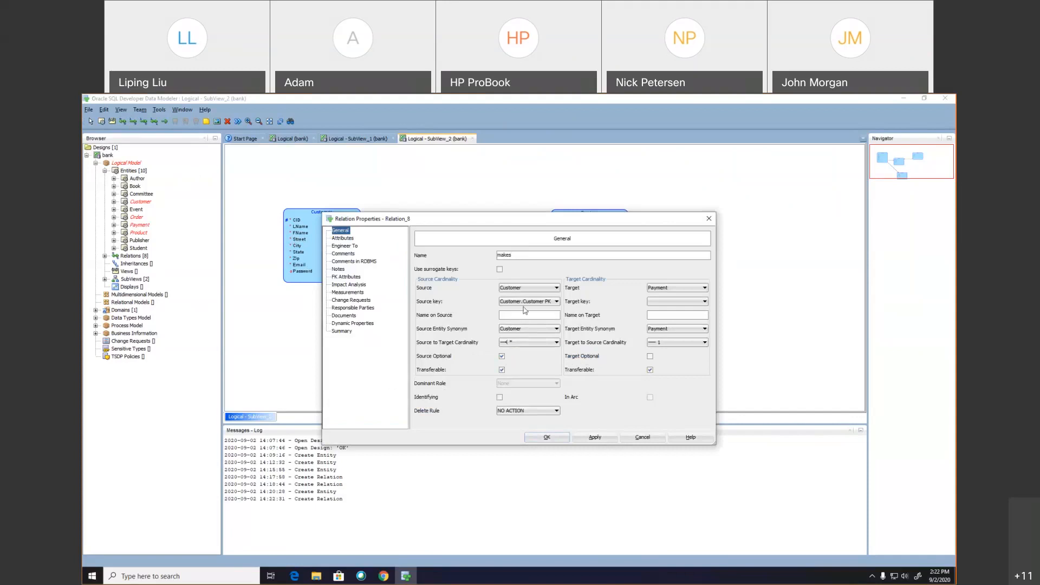
click(525, 342)
click(525, 346)
click(547, 437)
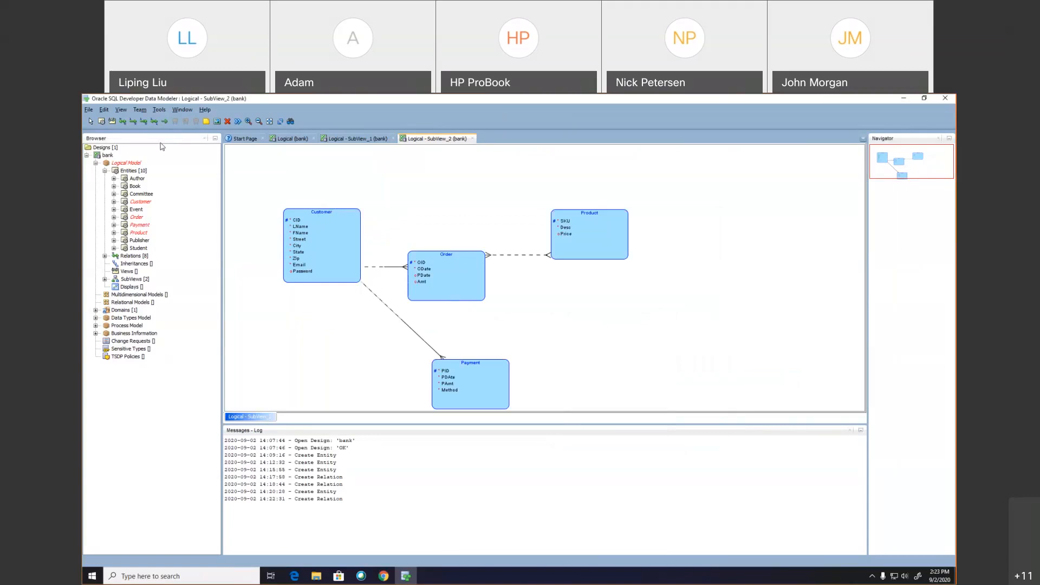
Create a relation from Order to Payment and name it isPaidBy.
click(123, 122)
click(460, 282)
click(482, 373)
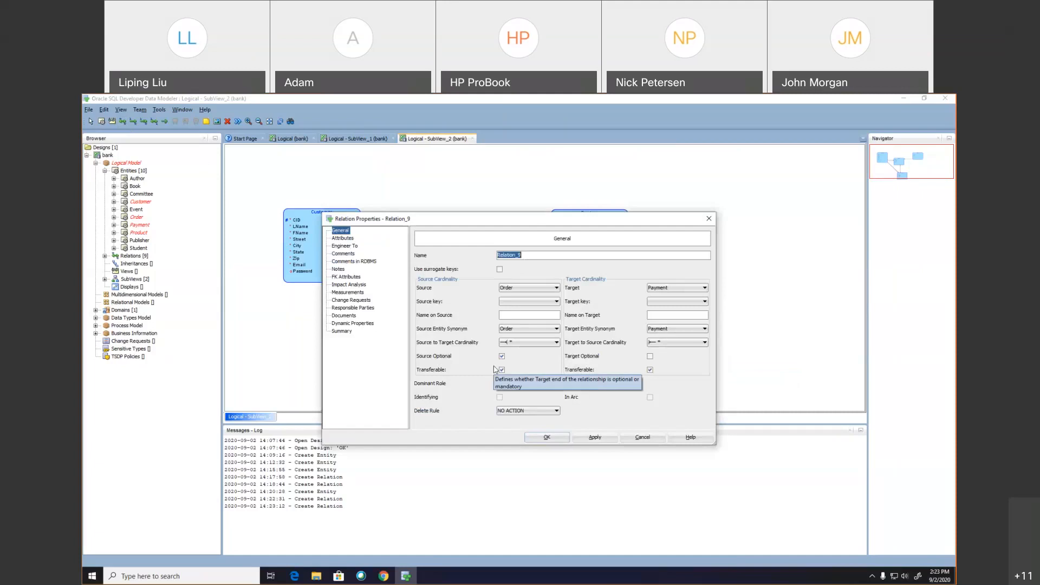
text(isP)
key(BackSpace)
key(BackSpace)
key(BackSpace)
text(p)
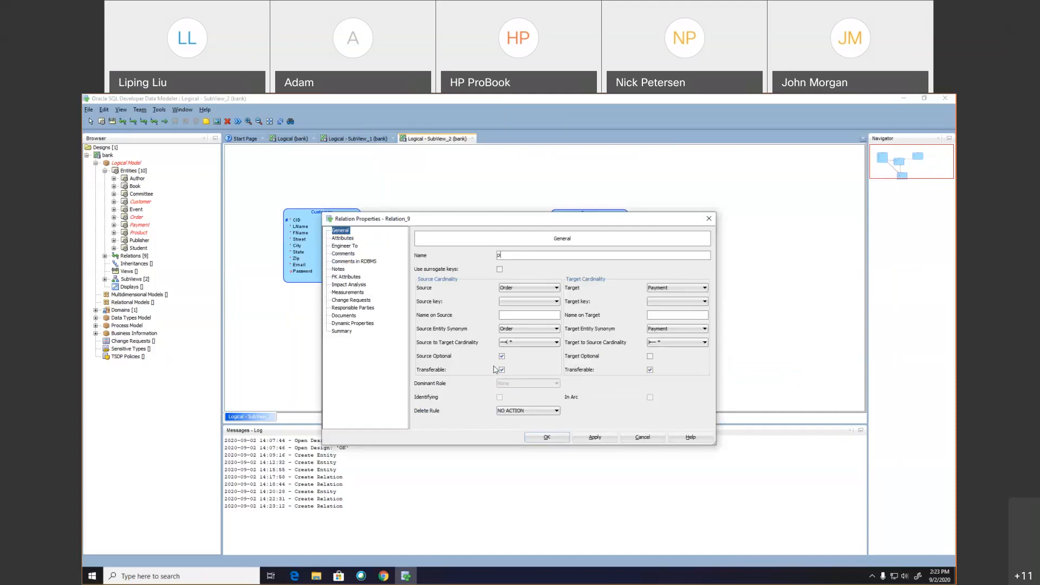
text(aidBy)
key(BackSpace)
key(BackSpace)
key(BackSpace)
key(BackSpace)
key(BackSpace)
text(Paid)
Set both cardinalities of the isPaidBy relation to 1 and save it.
click(520, 342)
click(520, 358)
click(672, 331)
click(672, 331)
click(669, 344)
click(671, 358)
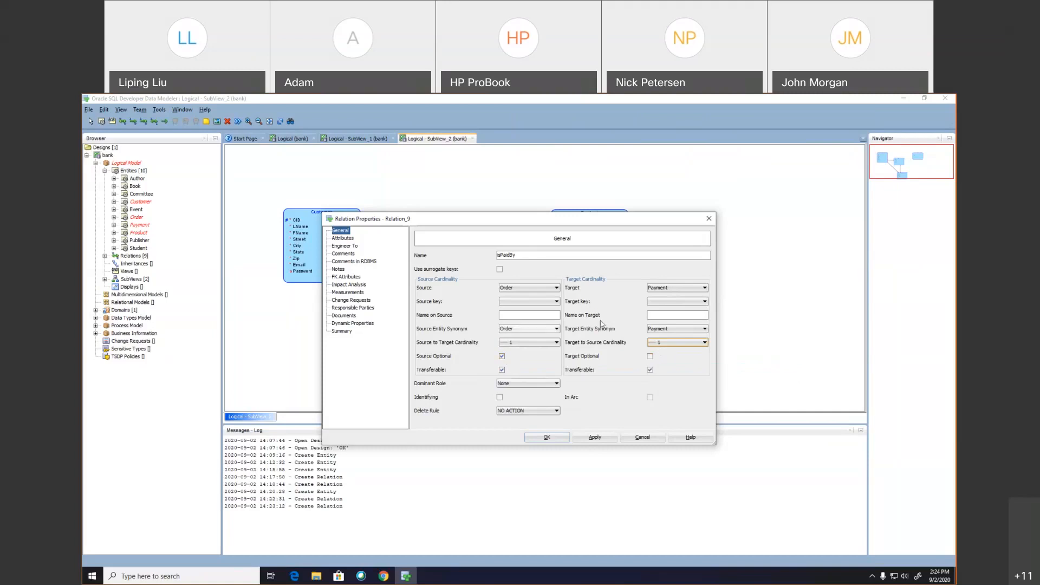
click(560, 437)
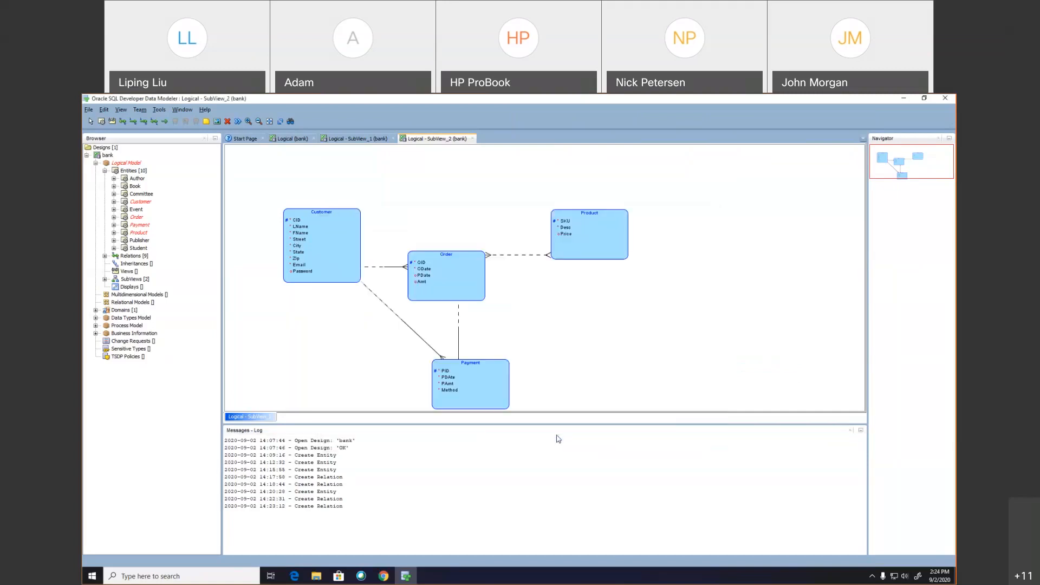
Rearrange the diagram so Order and Product line up beside Customer, with Payment closer below Order.
drag(460, 286, 463, 263)
drag(569, 240, 585, 244)
drag(431, 276, 431, 265)
drag(479, 381, 467, 350)
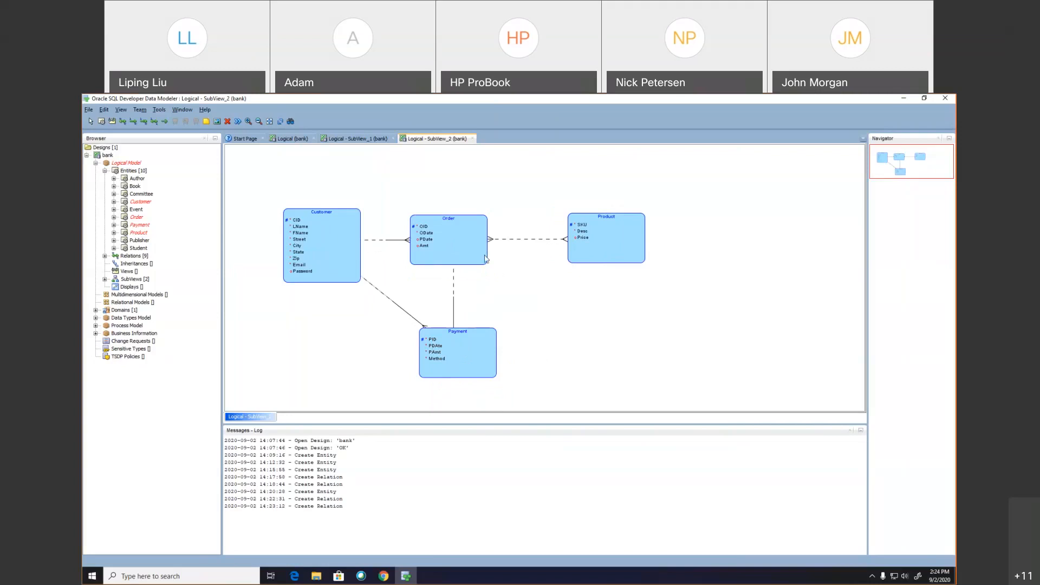
drag(466, 242, 471, 241)
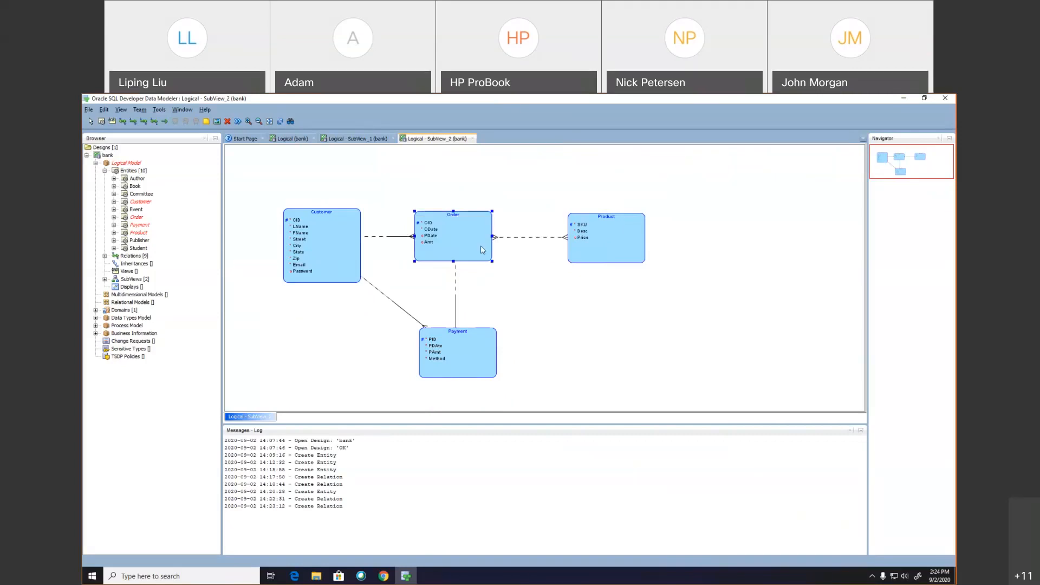
Create an entity named LineItem in the space below and between Order and Product.
click(534, 292)
click(102, 121)
click(520, 293)
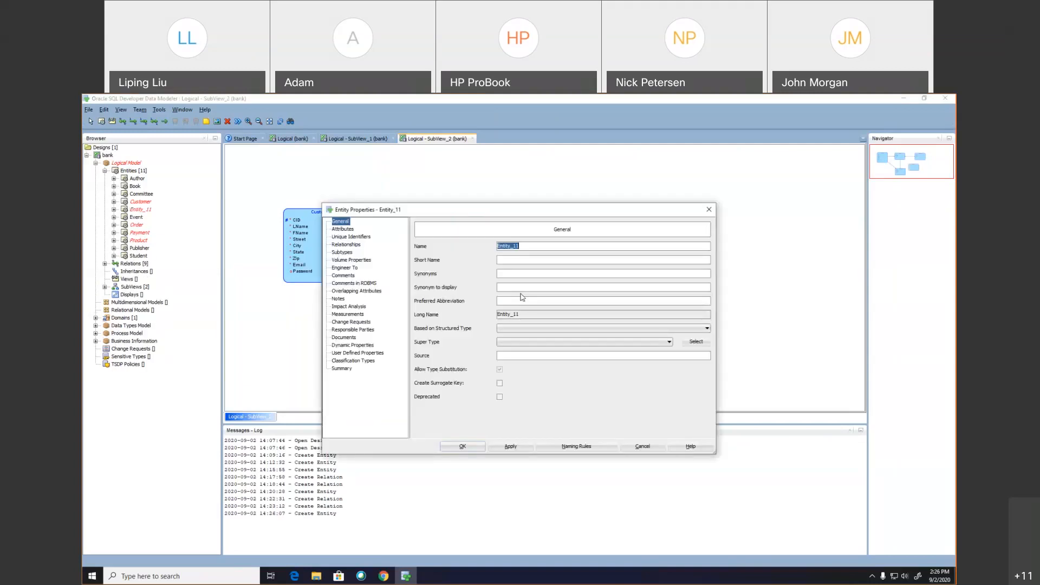
text(LineItem)
click(347, 230)
Add a QTY attribute to LineItem with logical type NUMERIC, precision 3 and scale 1, and save the entity.
click(438, 273)
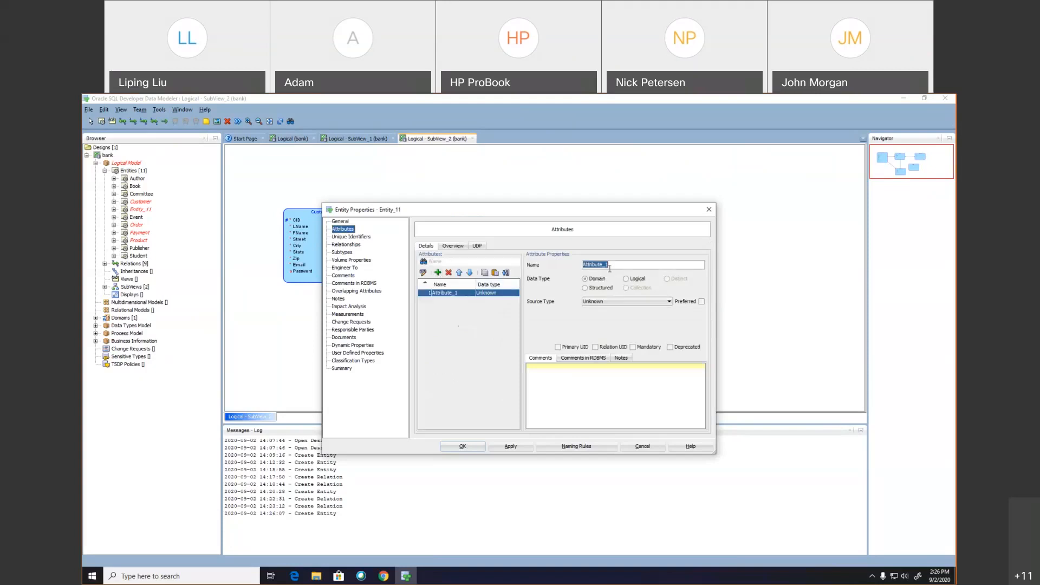
text(QTY)
click(627, 279)
click(616, 302)
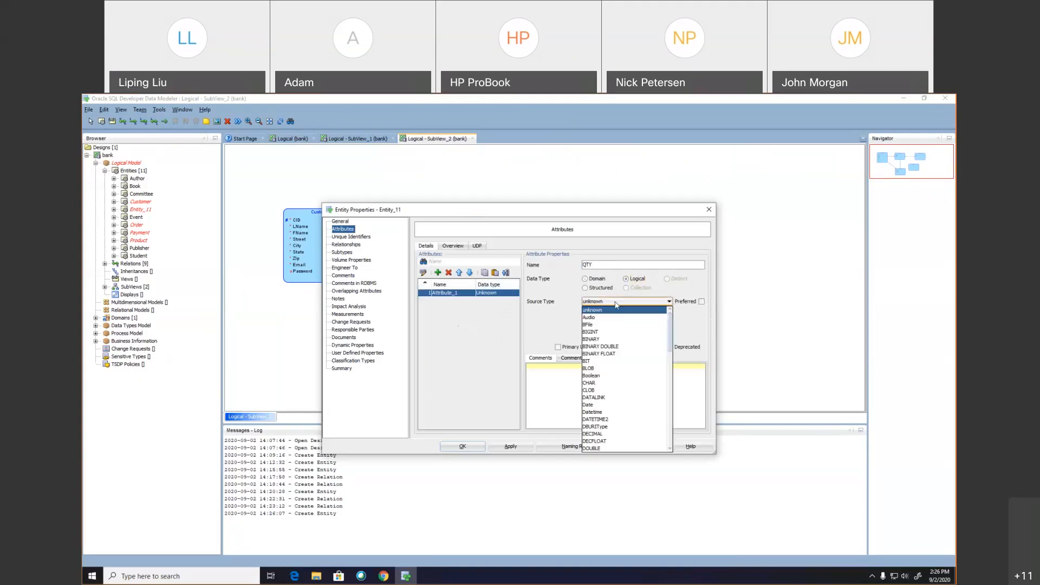
text(nu)
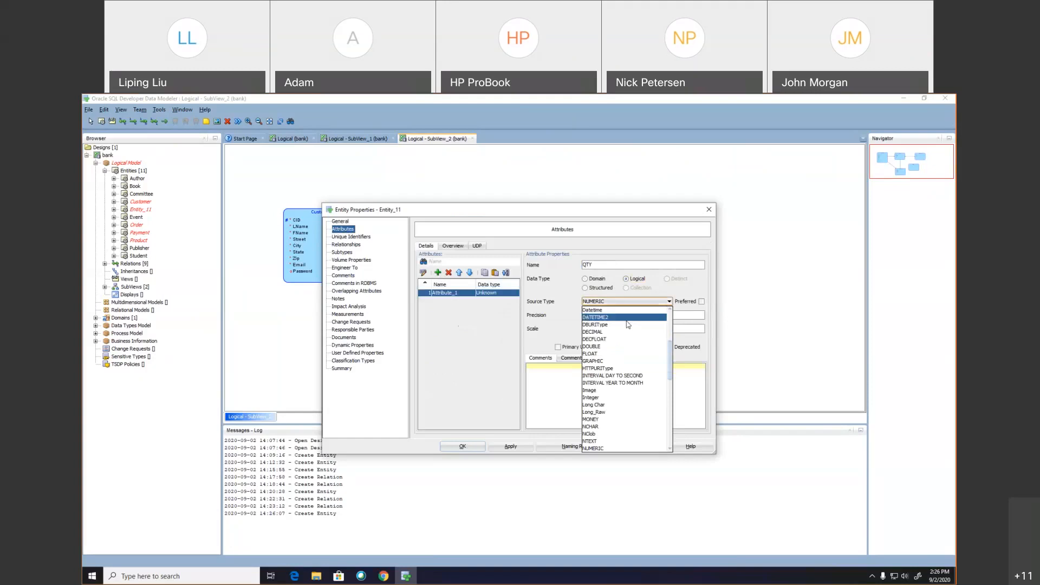
click(637, 449)
click(599, 316)
text(3)
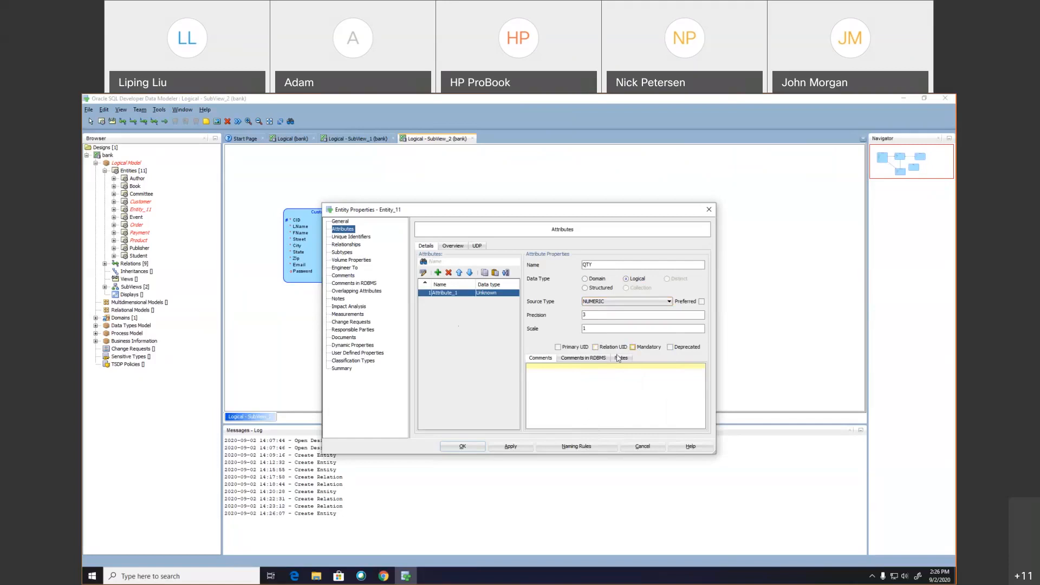
click(507, 448)
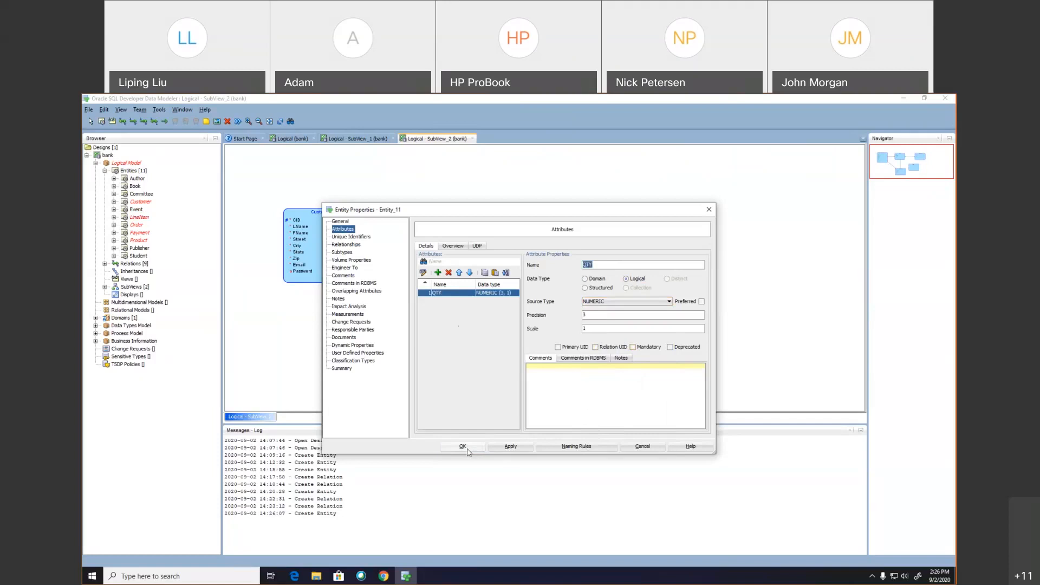
click(463, 447)
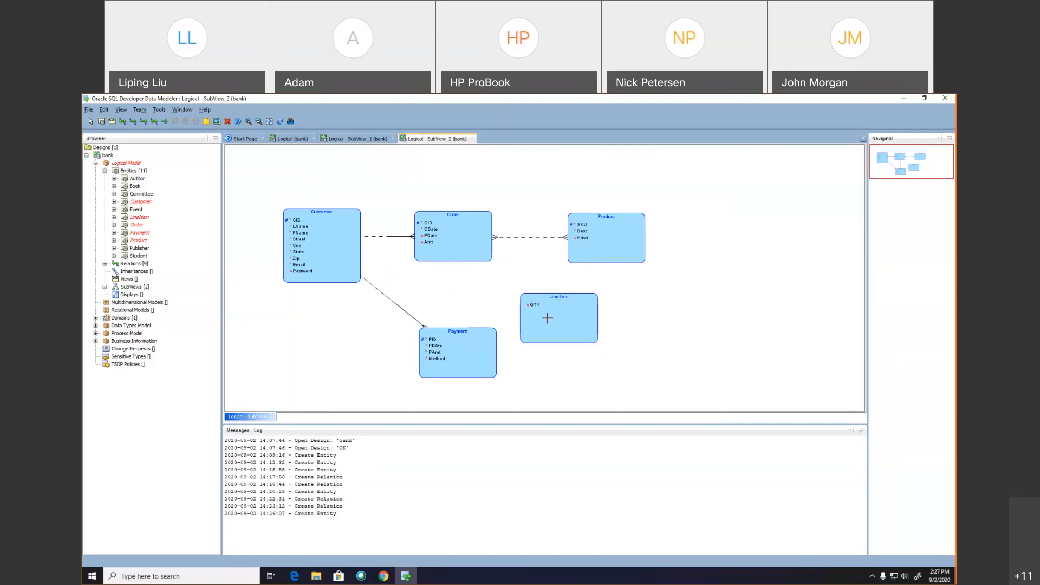
Delete the contains relation between Order and Product from the model, not just from the view.
click(528, 237)
key(Delete)
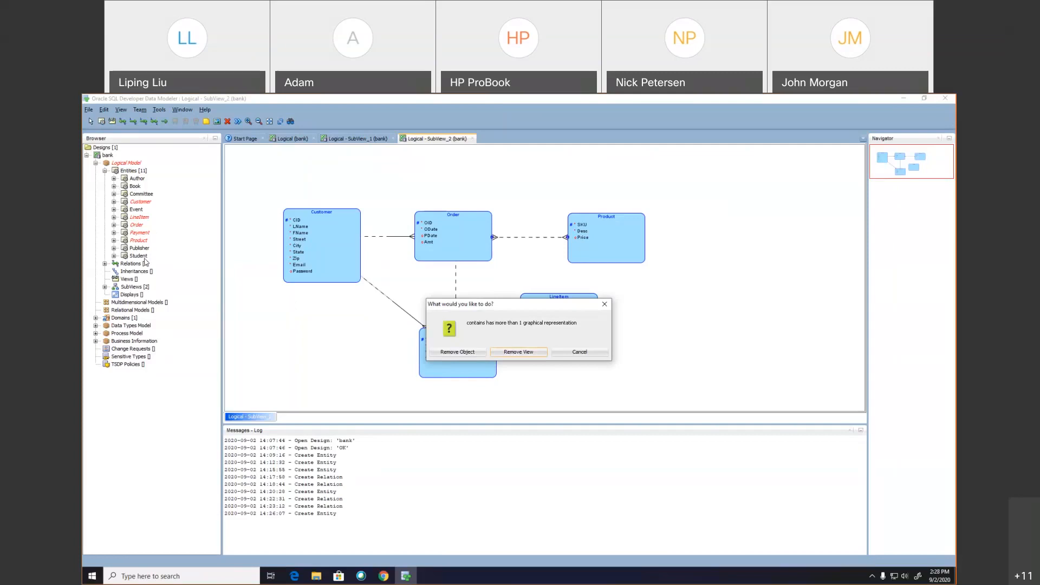
click(469, 353)
double_click(550, 332)
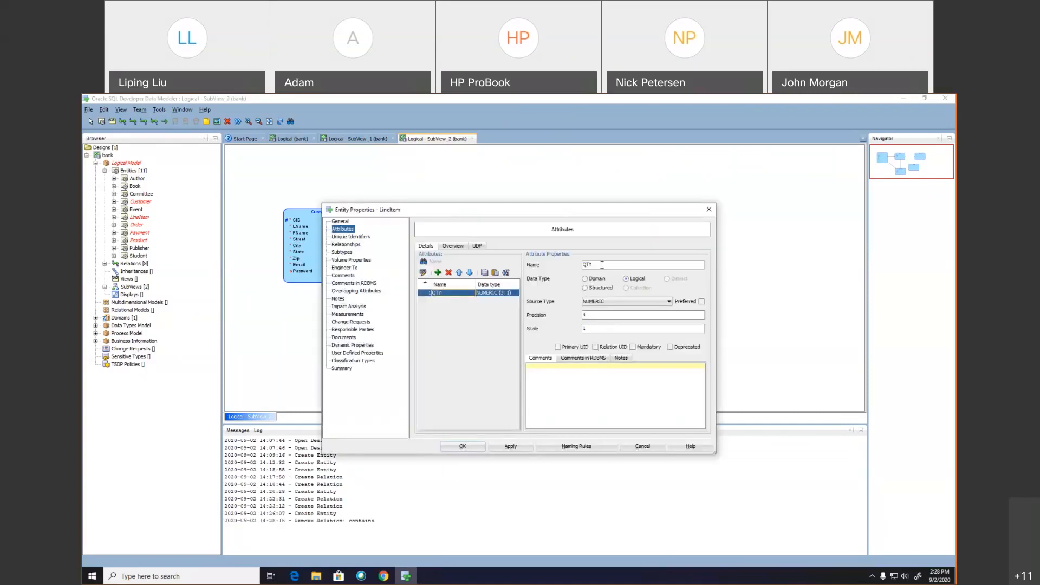
click(633, 347)
click(633, 347)
click(476, 446)
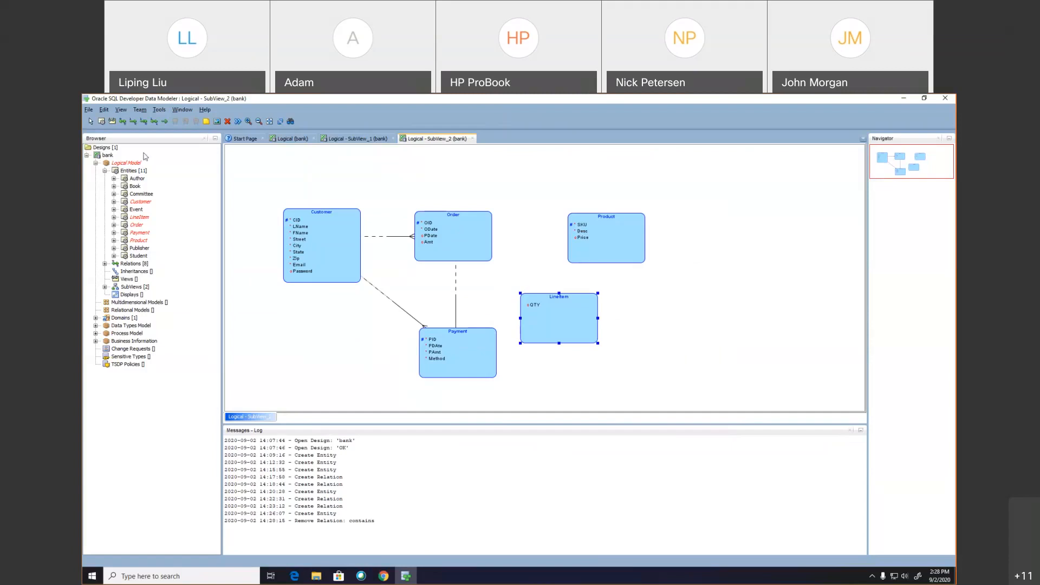
Create a one-to-many relation from Order to LineItem and name it has.
click(133, 121)
click(475, 255)
click(527, 310)
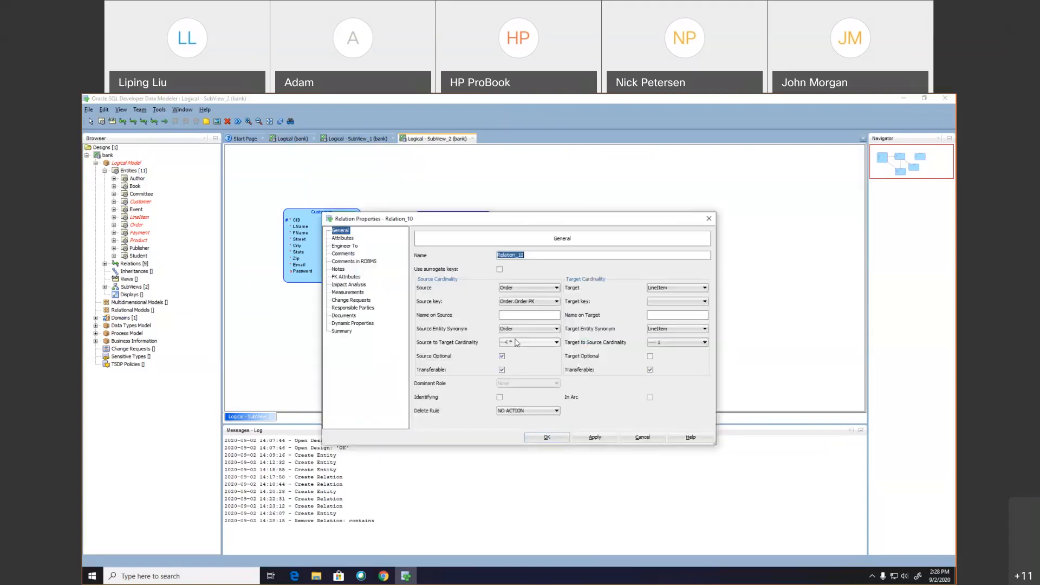
drag(458, 217, 451, 345)
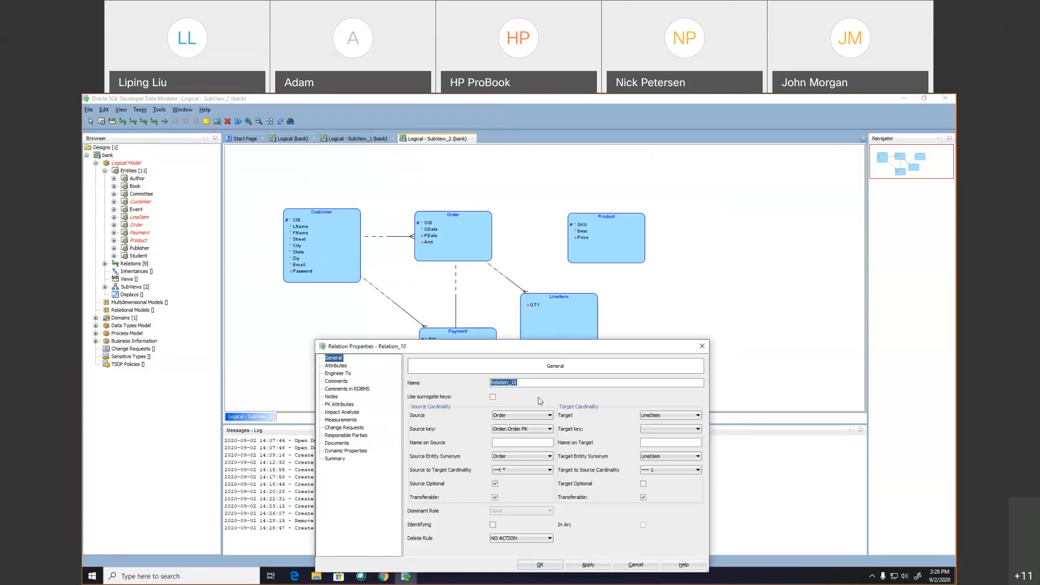
text(has)
drag(518, 348, 505, 238)
Turn off Source Optional for the has relation, keep its target mandatory, apply and check the line in the diagram.
click(508, 360)
click(508, 360)
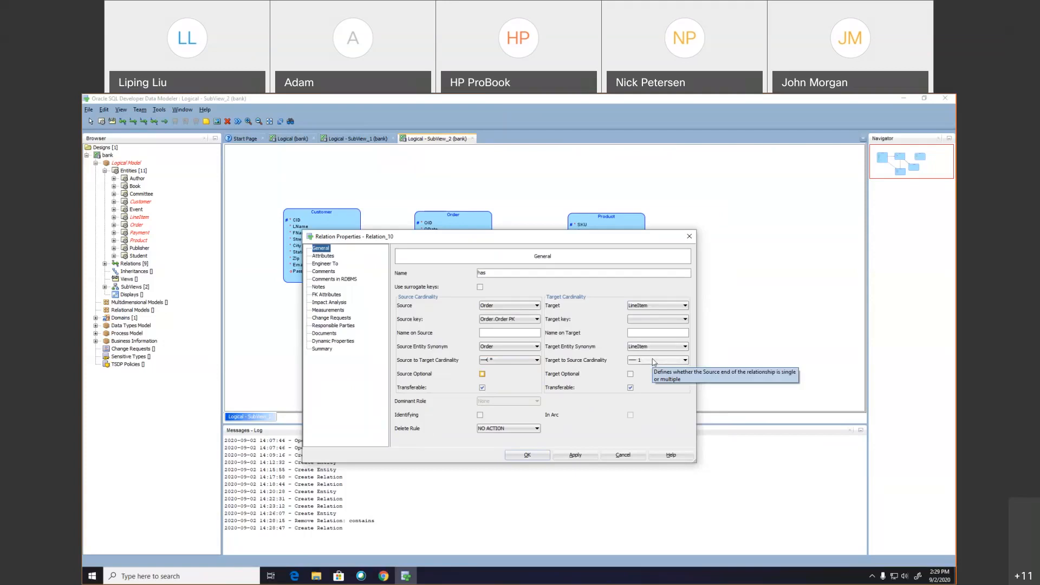
click(631, 375)
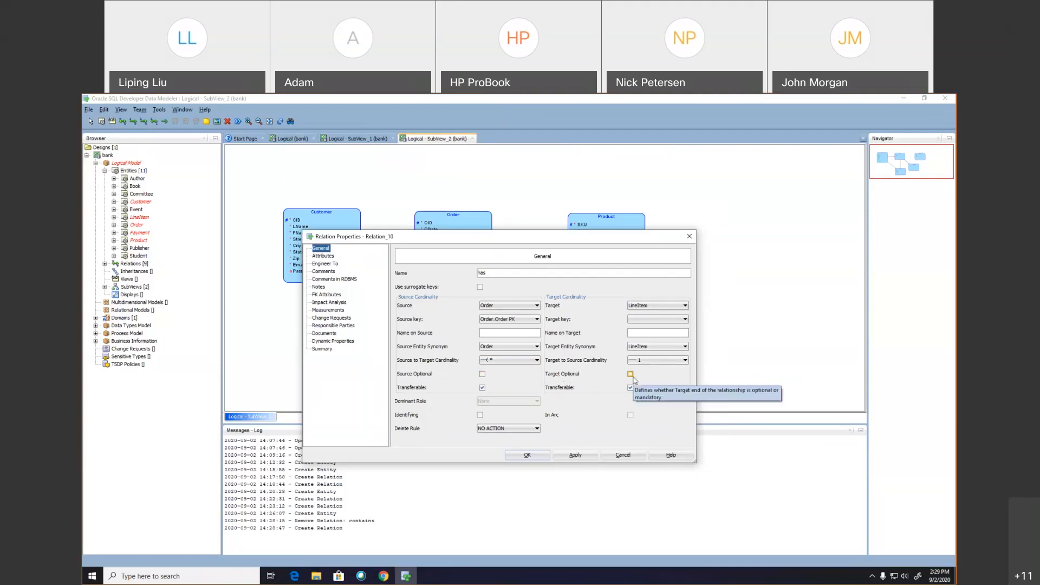
click(576, 456)
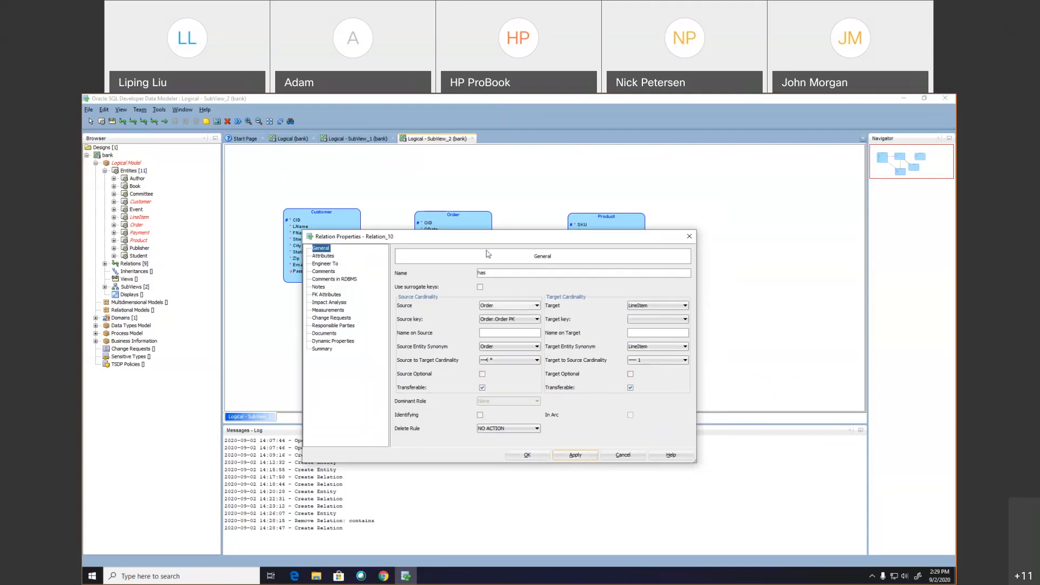
drag(509, 236, 509, 366)
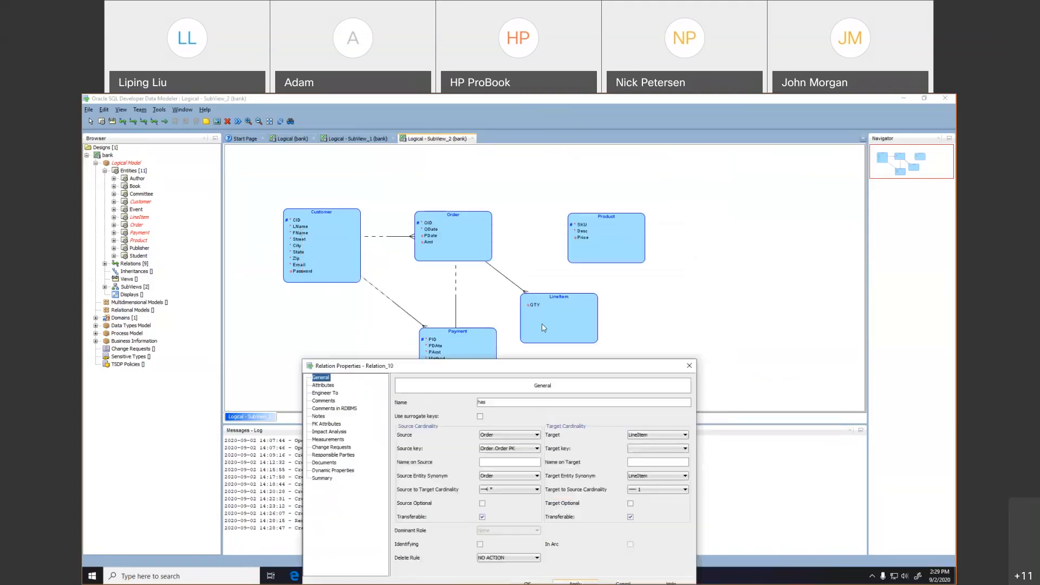
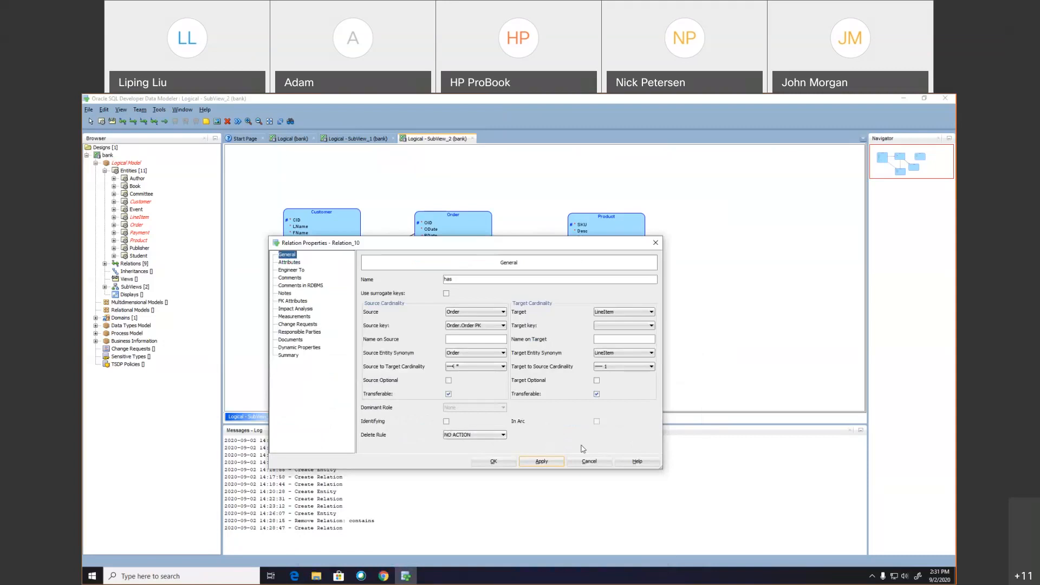
Mark the has relation between Order and LineItem as identifying, apply it and check the diagram.
drag(655, 471, 686, 514)
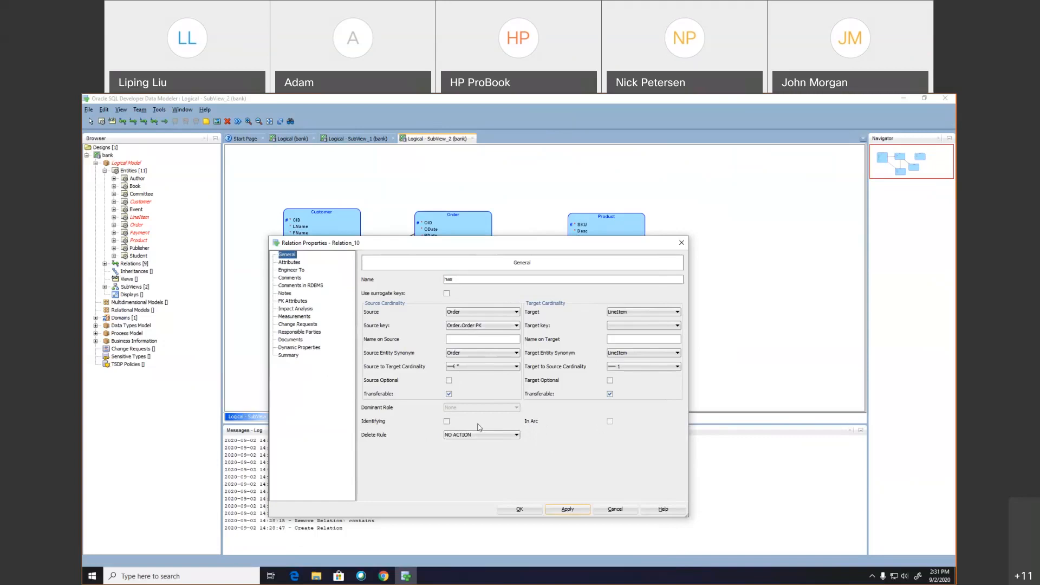
click(446, 421)
drag(454, 249, 458, 393)
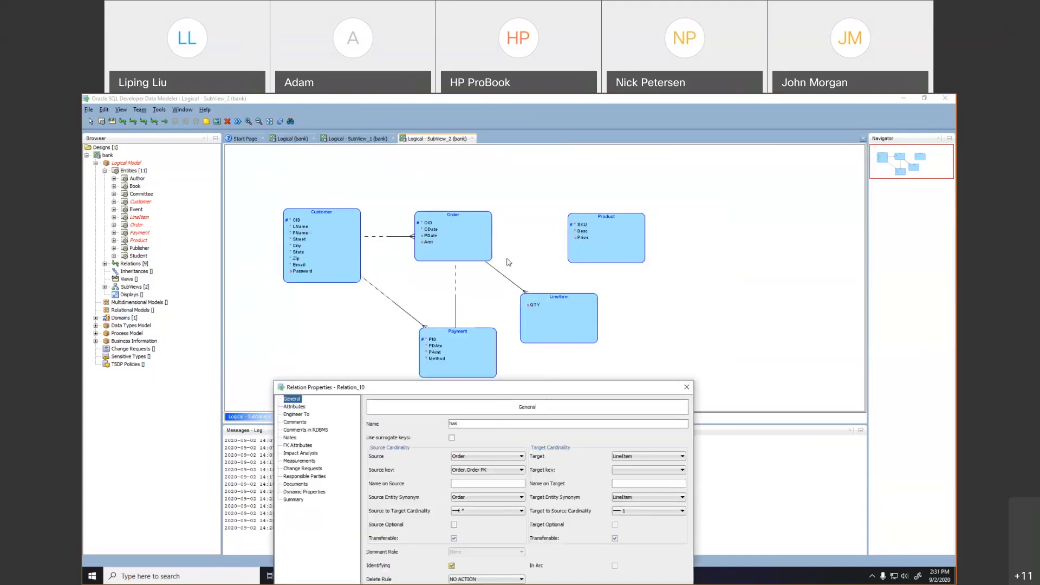
drag(506, 388, 471, 254)
click(536, 520)
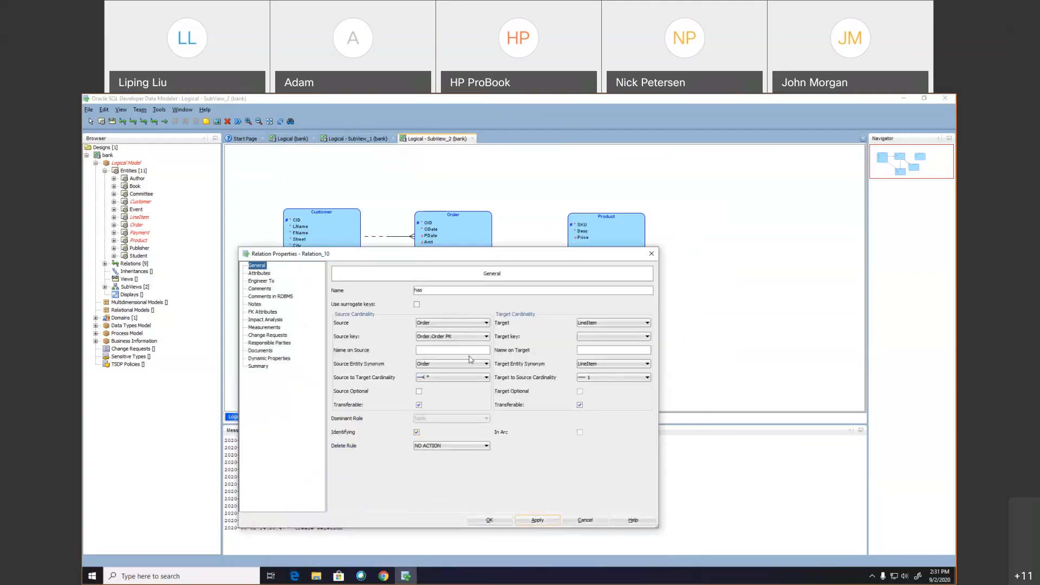
drag(479, 254, 483, 414)
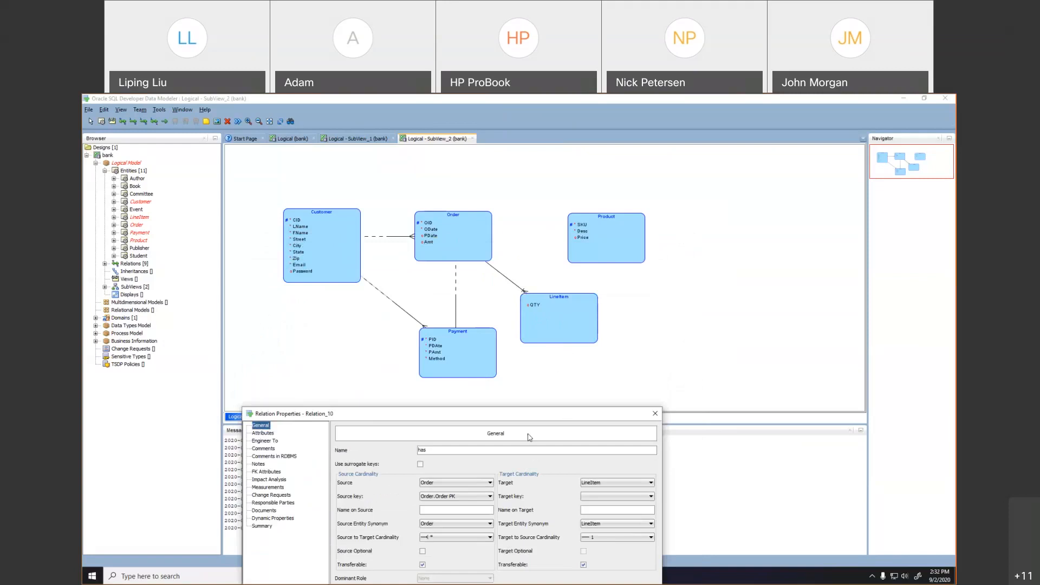
Close the has relation's properties and create a one-to-many relation from Product to LineItem named IsIn.
click(535, 521)
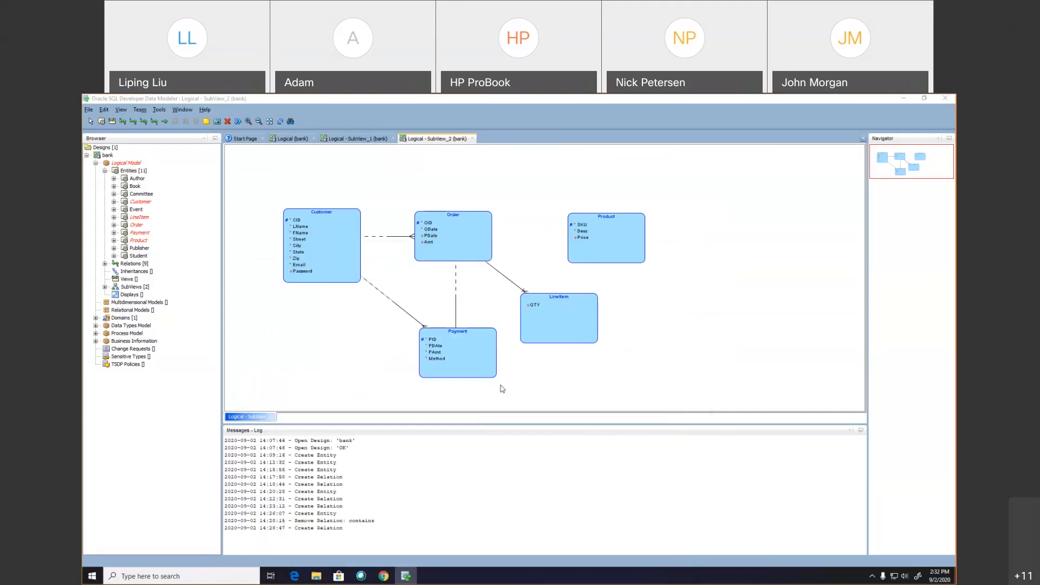
click(132, 122)
click(610, 251)
click(573, 307)
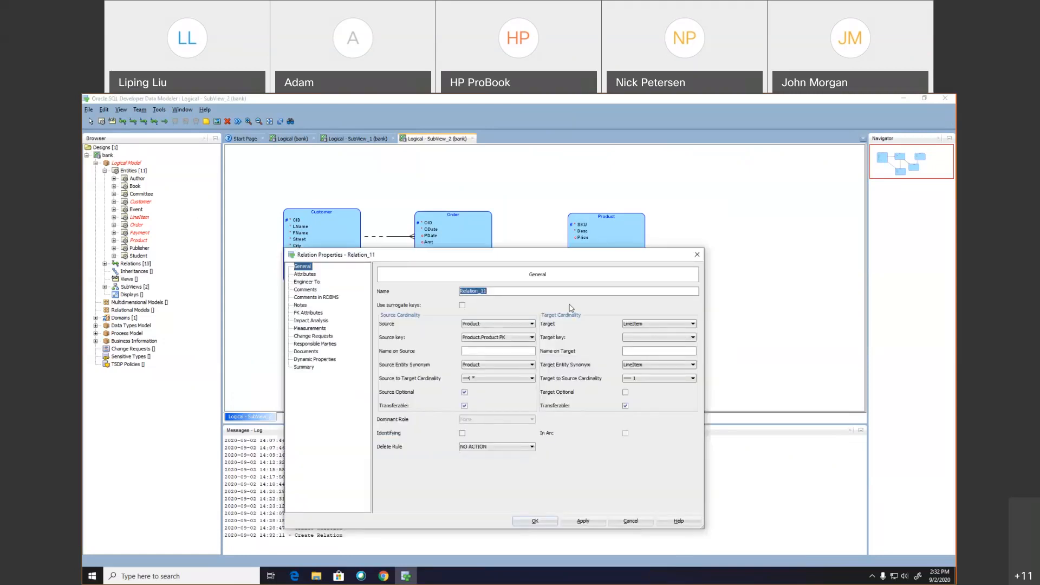
text(IsIn)
drag(531, 254, 541, 298)
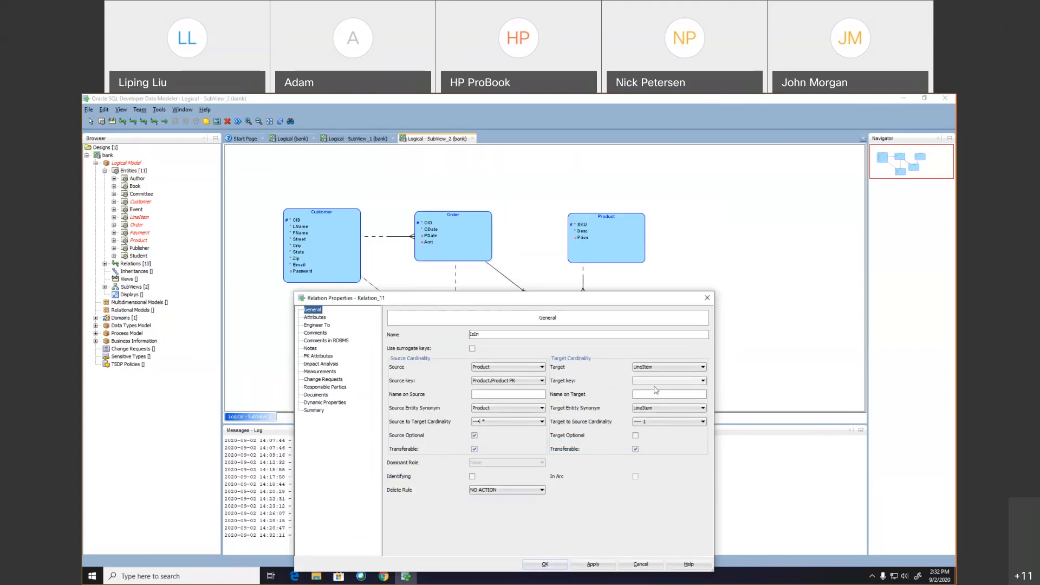
Mark the IsIn relation between Product and LineItem as identifying and accept its properties.
click(656, 422)
click(655, 422)
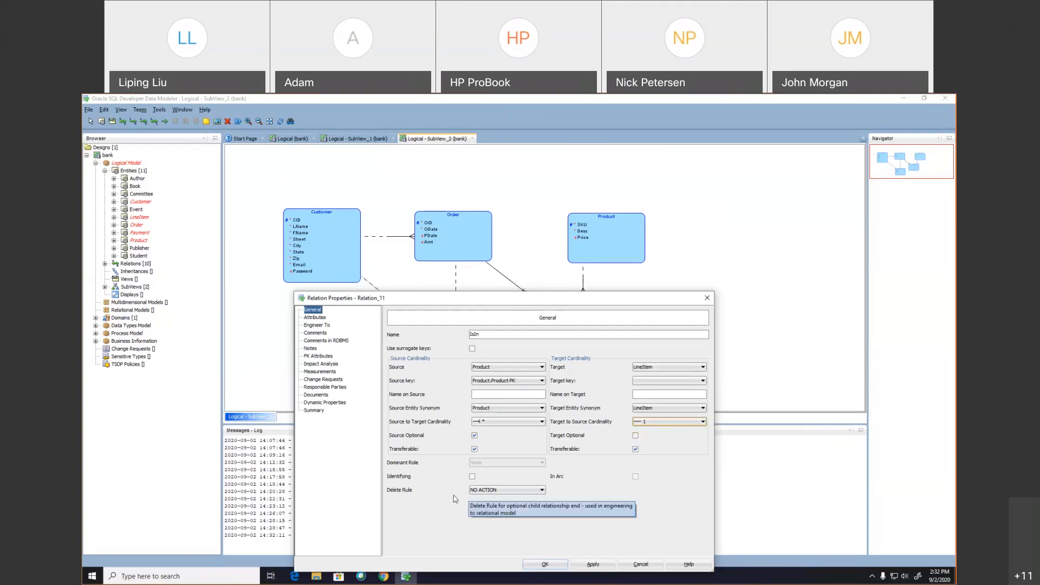
click(473, 478)
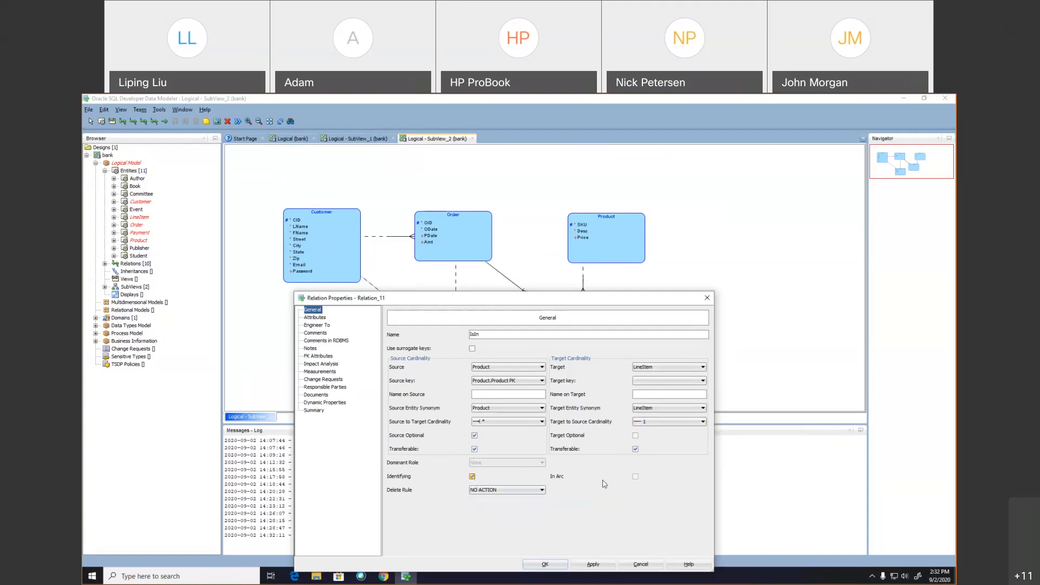
click(546, 565)
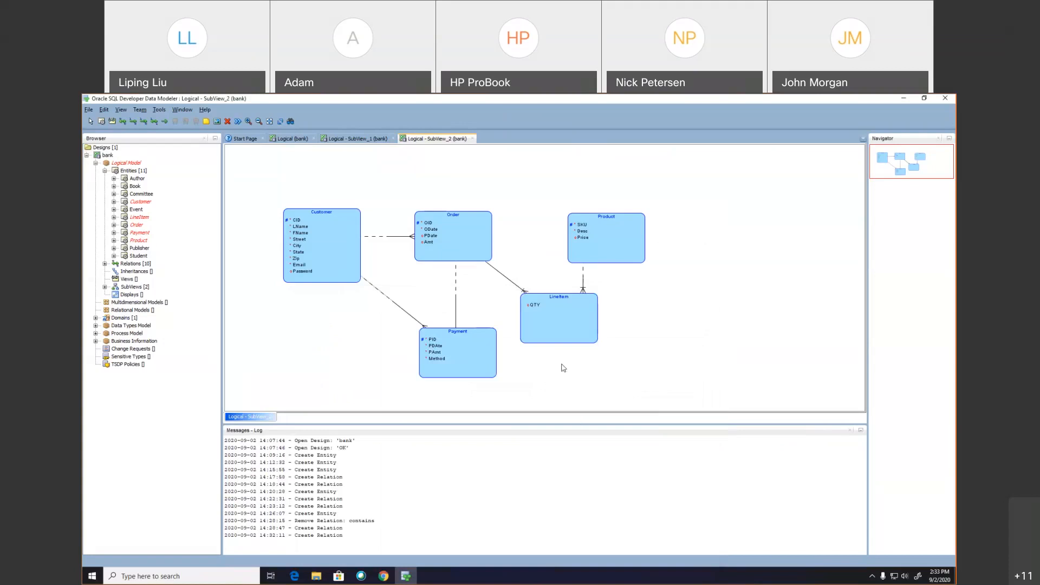
Move Product farther from Order, then shrink LineItem and centre it just below and between the two.
drag(557, 332, 543, 325)
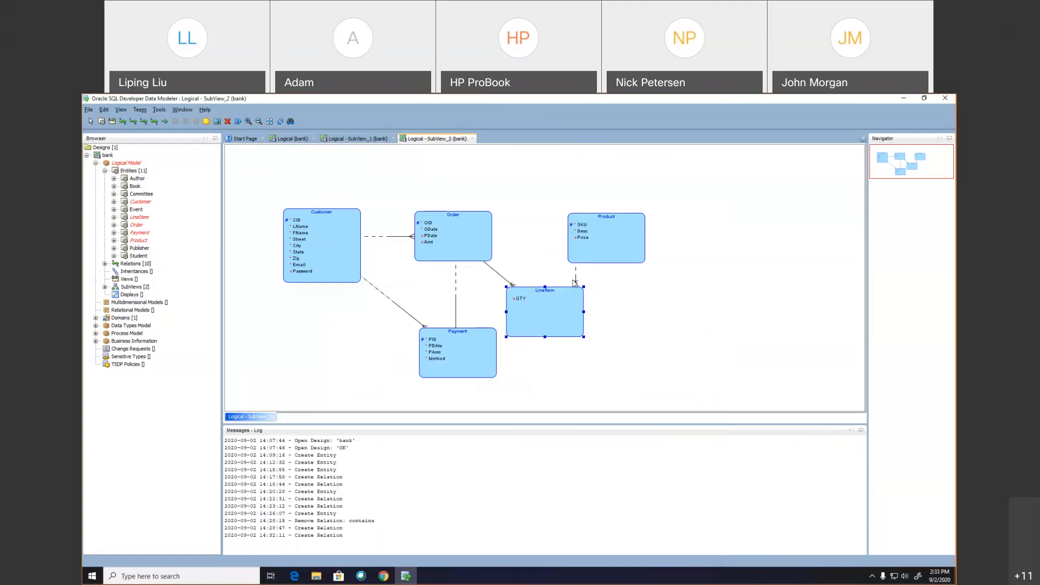
drag(601, 234, 627, 233)
drag(559, 322, 556, 312)
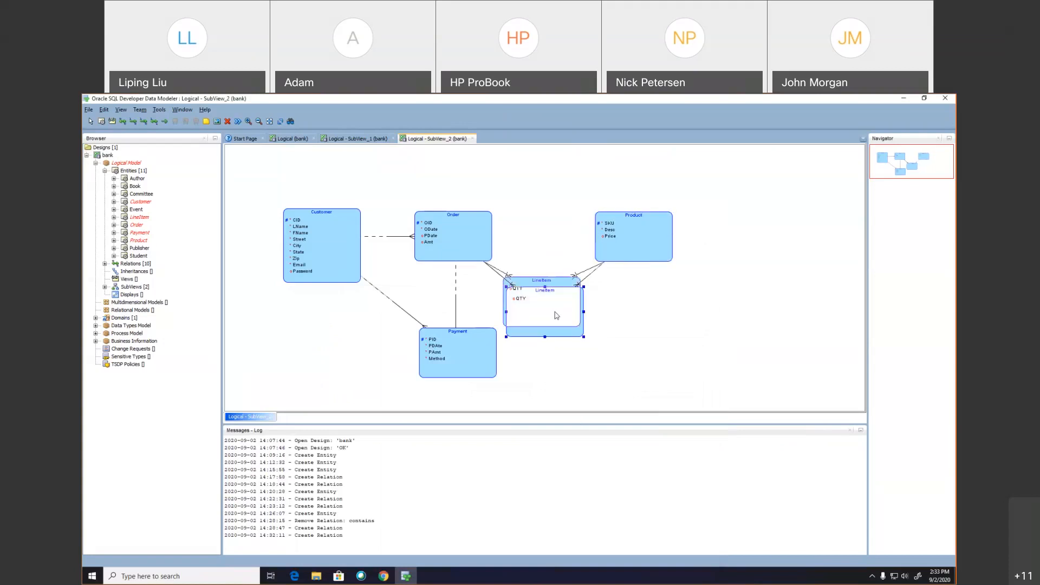
drag(615, 257, 629, 256)
drag(549, 310, 543, 300)
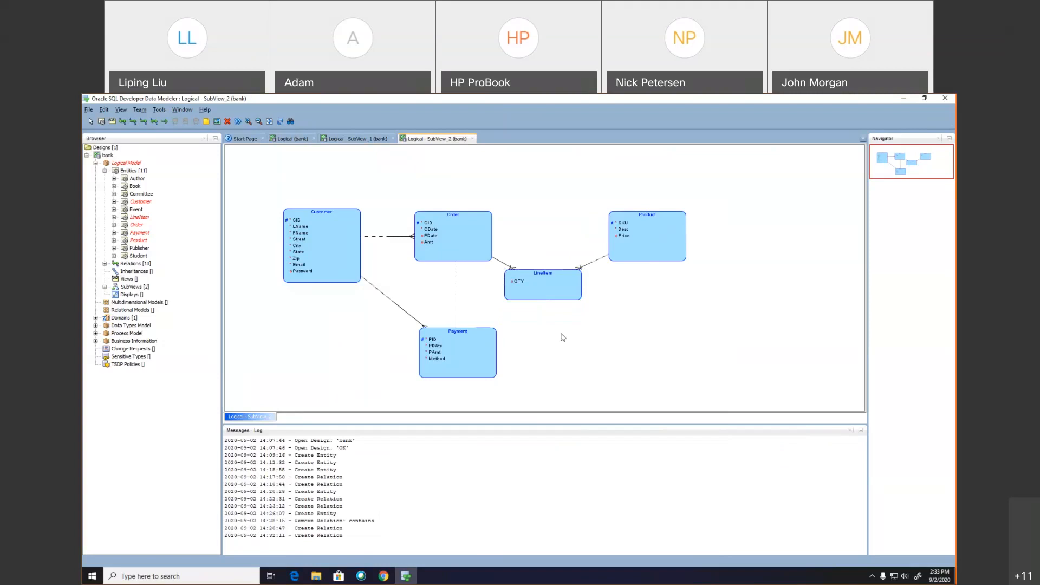
mouse_move(554, 285)
mouse_down()
mouse_move(556, 270)
mouse_move(574, 280)
mouse_up()
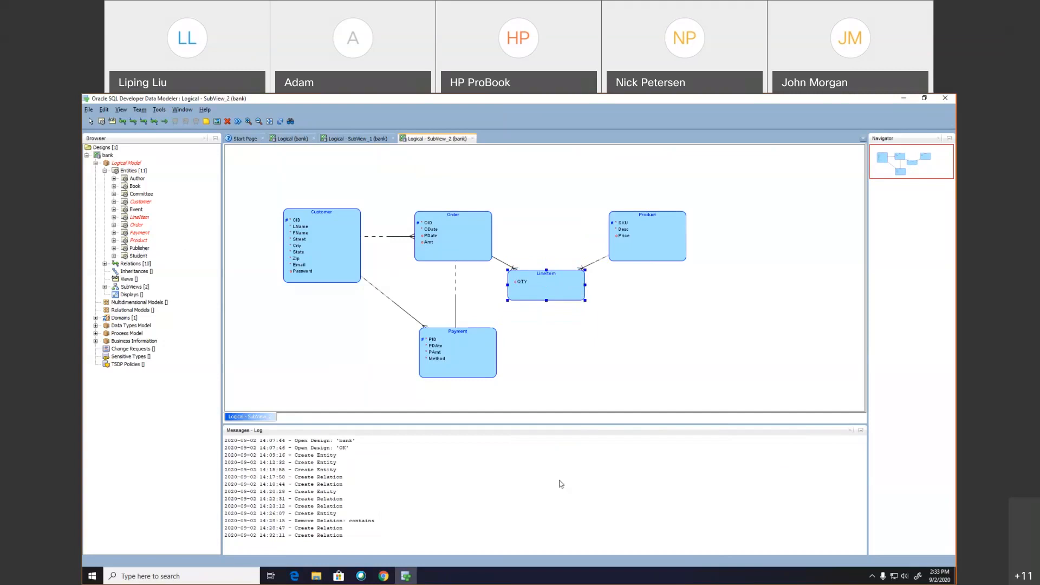
Switch to Microsoft Whiteboard and clear the old handwriting from its canvas.
click(916, 579)
click(834, 551)
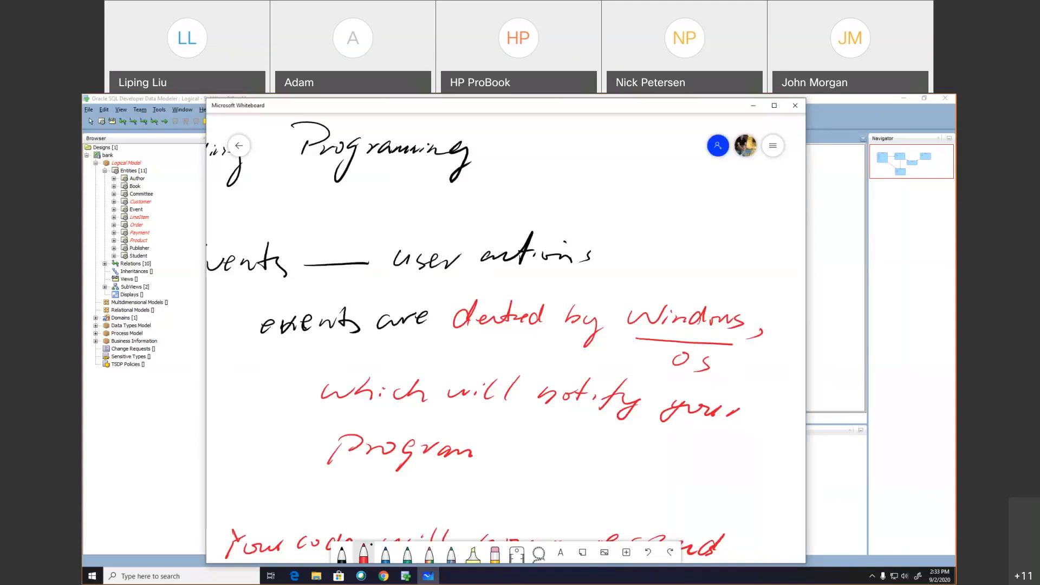
click(773, 148)
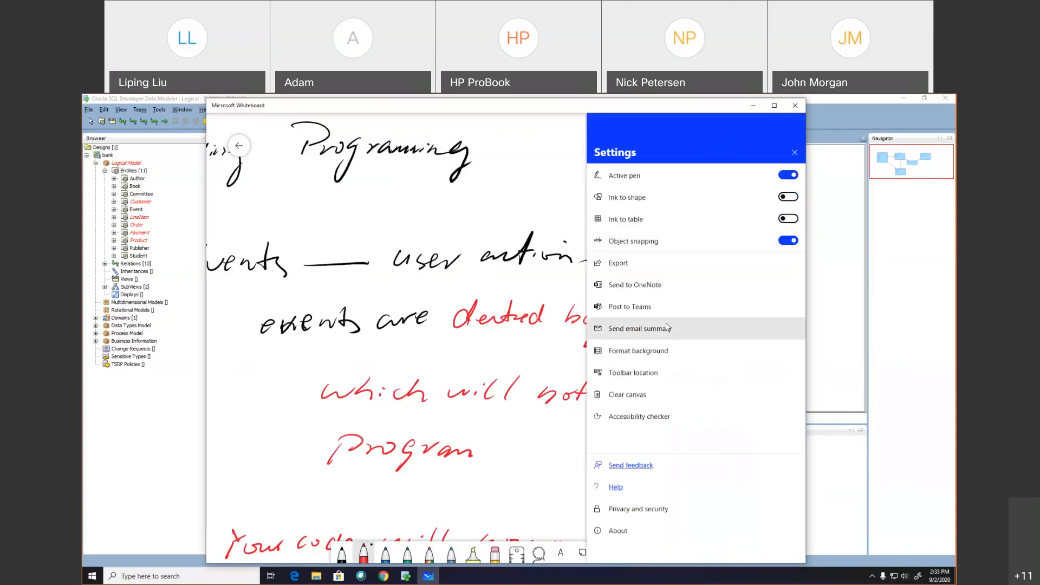
click(653, 394)
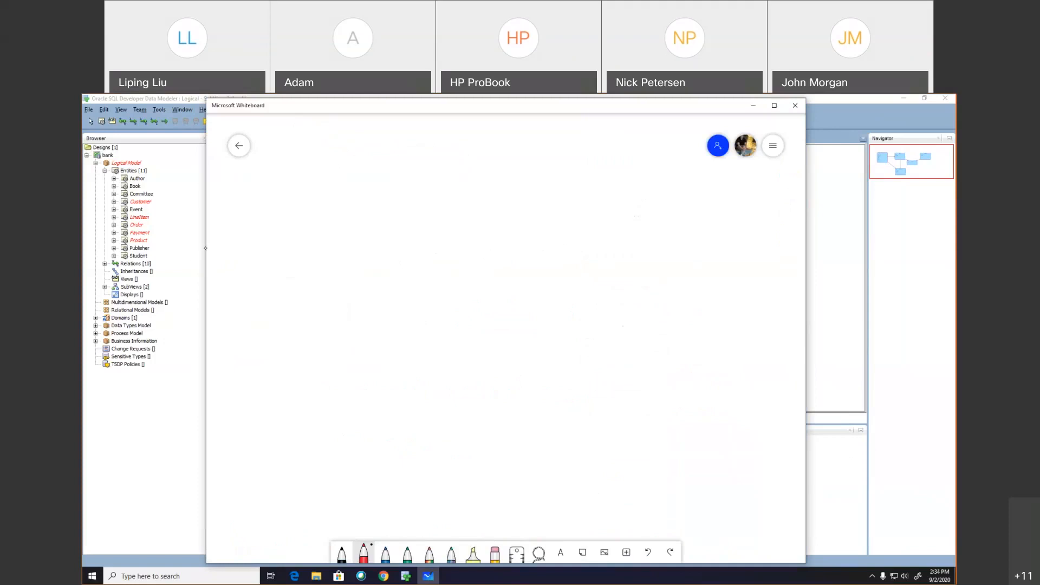
Sketch a box labelled Customer in red ink as the first entity of the bank example.
mouse_move(255, 222)
mouse_down()
mouse_move(253, 234)
mouse_move(264, 233)
mouse_up()
mouse_move(275, 213)
mouse_down()
mouse_move(276, 232)
mouse_move(282, 224)
mouse_up()
drag(281, 226, 306, 220)
drag(237, 215, 239, 288)
drag(243, 210, 330, 290)
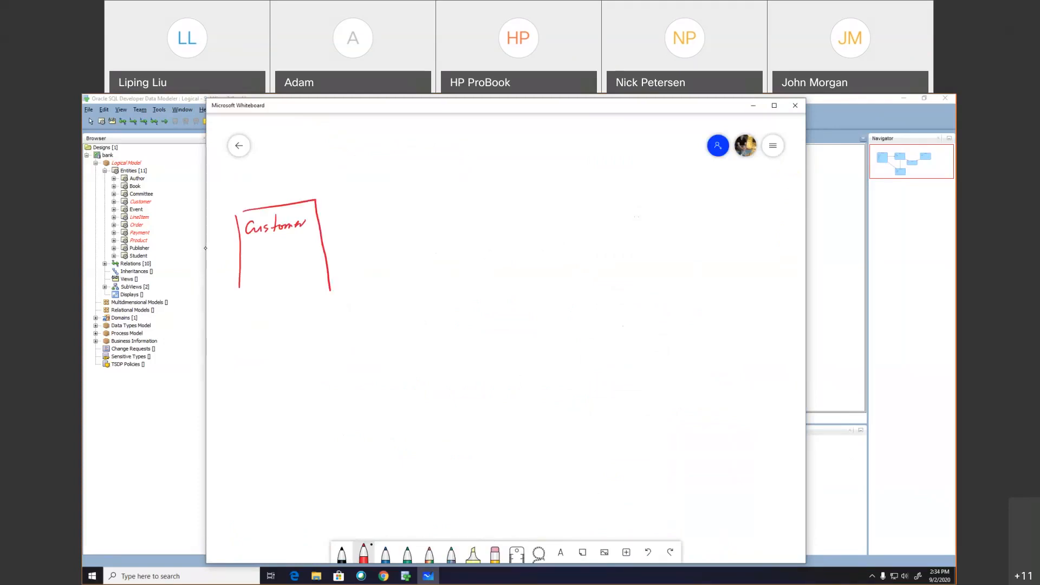
drag(250, 310, 302, 298)
Sketch a second entity box labelled Account beside the Customer box.
drag(445, 193, 463, 265)
drag(449, 196, 543, 256)
drag(484, 284, 517, 277)
mouse_move(463, 218)
mouse_down()
mouse_move(469, 202)
mouse_move(475, 217)
mouse_up()
drag(465, 213, 515, 205)
drag(519, 197, 522, 204)
Sketch a third entity box labelled Transaction beyond the Account box.
mouse_move(629, 201)
mouse_down()
mouse_move(633, 247)
mouse_move(714, 191)
mouse_move(720, 261)
mouse_up()
drag(654, 282, 684, 280)
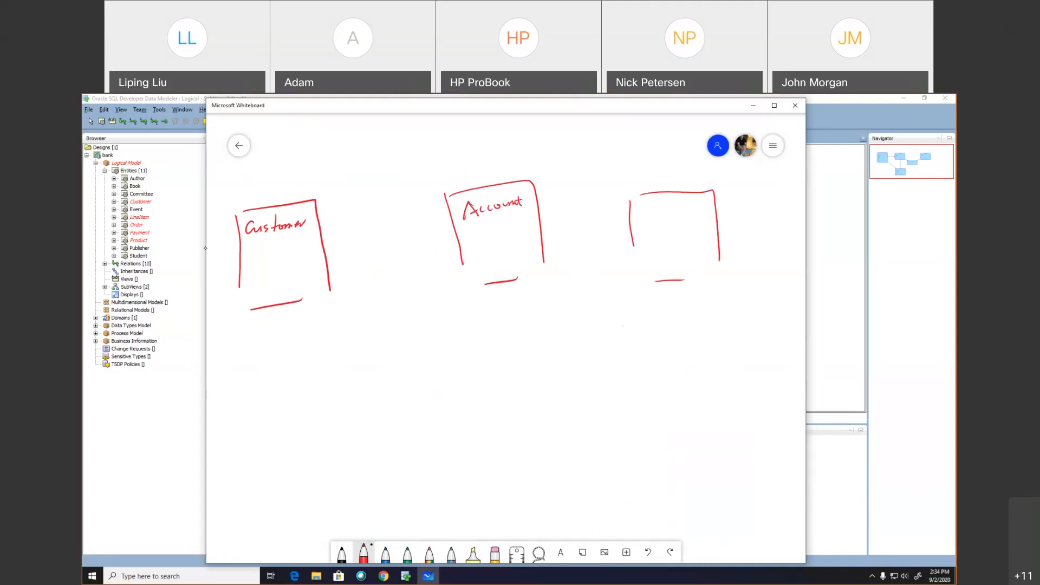
drag(643, 208, 652, 208)
drag(648, 208, 650, 218)
drag(653, 216, 689, 217)
drag(695, 204, 703, 219)
drag(706, 216, 713, 219)
Draw a many-to-many line between Customer and Account and a one-to-many line from Account to Transaction.
mouse_move(325, 246)
mouse_down()
mouse_move(449, 225)
mouse_move(444, 233)
mouse_up()
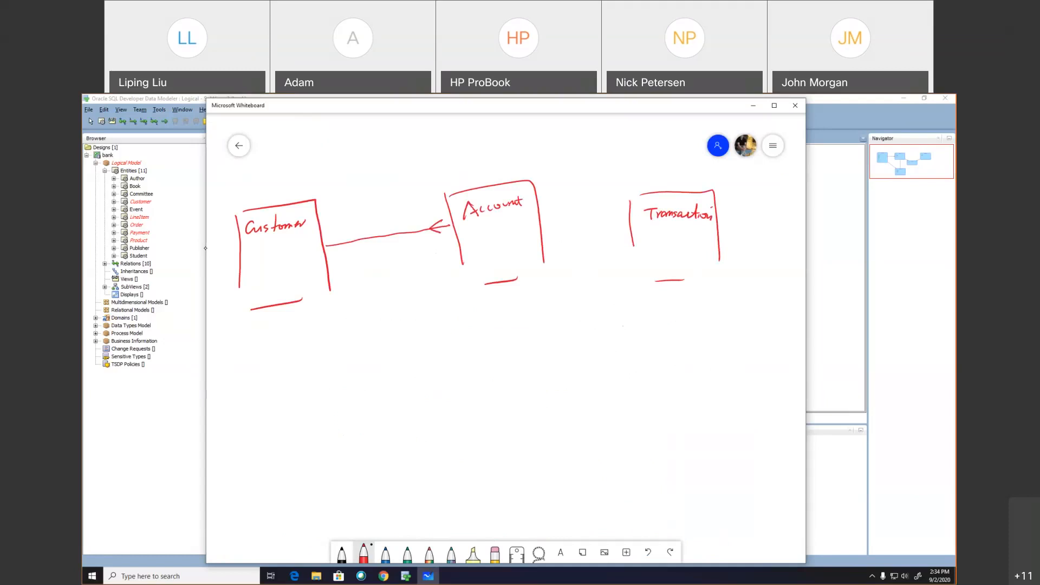
drag(325, 242, 333, 255)
mouse_move(543, 230)
mouse_down()
mouse_move(628, 228)
mouse_move(621, 234)
mouse_up()
Write the account roles Primary and Secondary below the sketch and circle the Customer–Account relation.
mouse_move(395, 372)
mouse_down()
mouse_move(400, 385)
mouse_move(394, 376)
mouse_up()
drag(405, 369, 415, 368)
drag(419, 368, 468, 345)
mouse_move(426, 408)
mouse_down()
mouse_move(417, 420)
mouse_move(468, 384)
mouse_move(499, 405)
mouse_up()
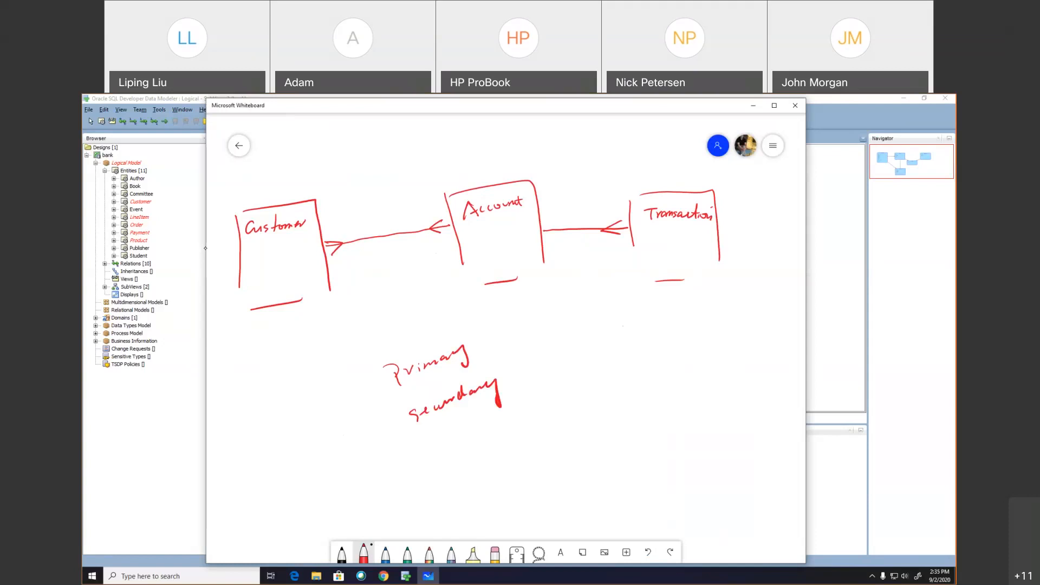
mouse_move(346, 222)
mouse_down()
mouse_move(331, 256)
mouse_move(449, 238)
mouse_move(361, 238)
mouse_up()
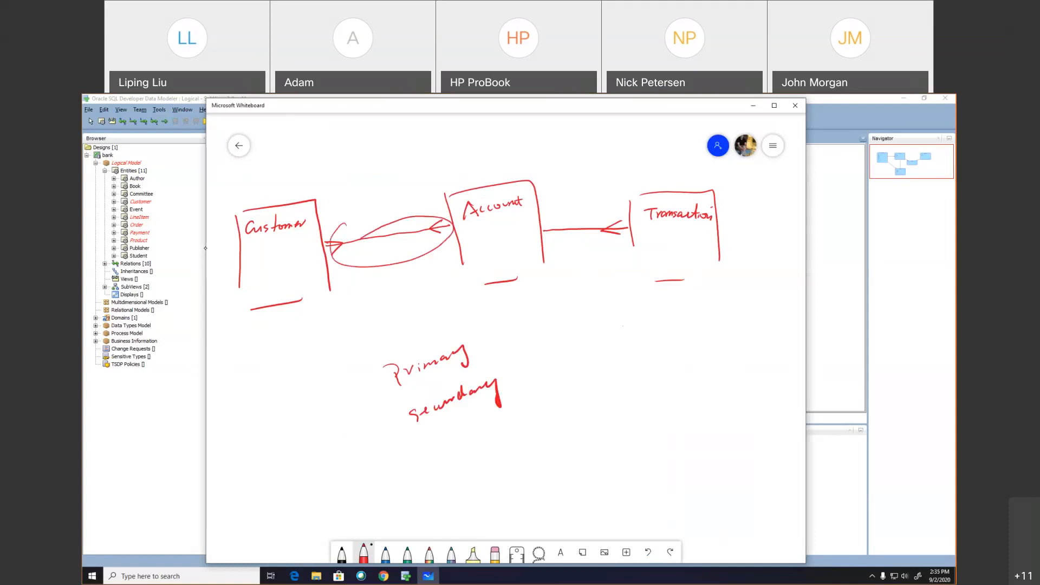
Sketch an Account Role entity with a Role attribute below Customer, and link Customer and Account to it one-to-many.
mouse_move(249, 399)
mouse_down()
mouse_move(266, 441)
mouse_move(333, 361)
mouse_move(371, 423)
mouse_up()
drag(284, 463, 343, 433)
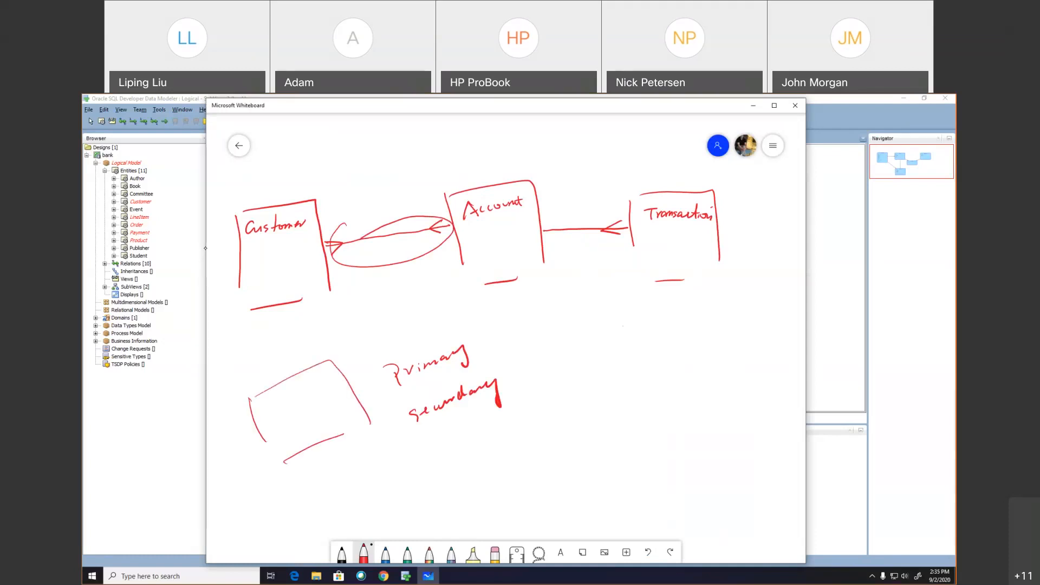
drag(259, 406, 311, 387)
drag(314, 378, 335, 380)
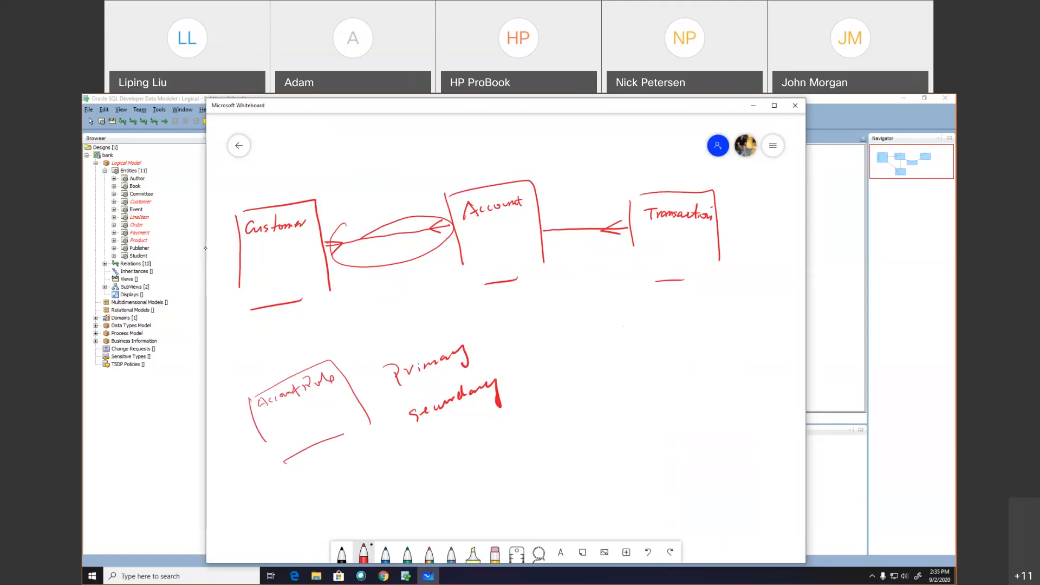
drag(277, 425, 312, 417)
mouse_move(278, 307)
mouse_down()
mouse_move(284, 383)
mouse_move(306, 371)
mouse_move(298, 356)
mouse_up()
mouse_move(473, 282)
mouse_down()
mouse_move(346, 375)
mouse_move(354, 381)
mouse_move(371, 361)
mouse_up()
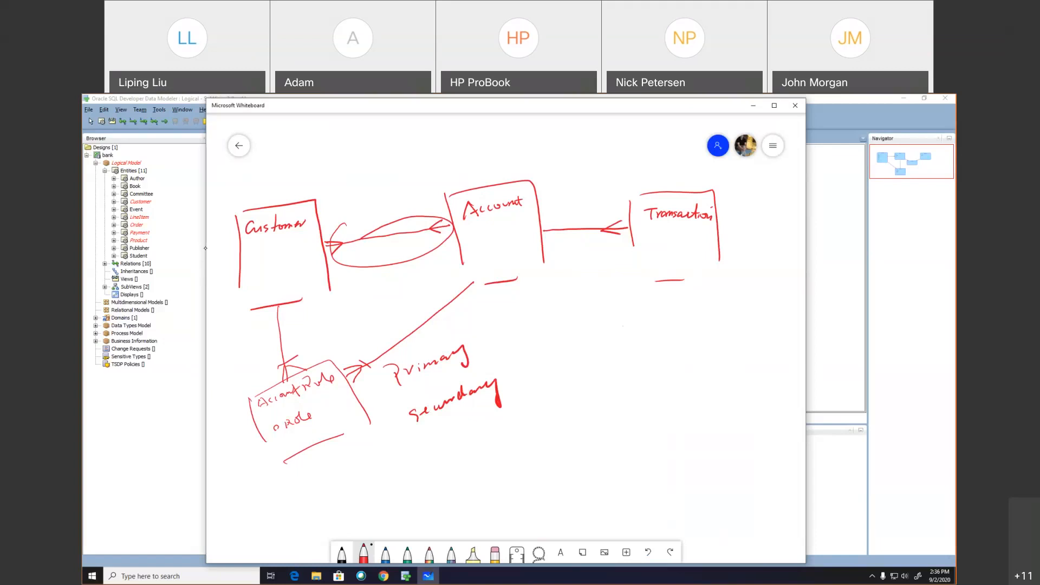
Write Associative Entity (object) and Gerund beneath the Account Role sketch, and close the whiteboard.
drag(307, 481, 303, 500)
drag(307, 482, 314, 493)
drag(321, 490, 437, 451)
drag(429, 446, 452, 441)
drag(445, 436, 459, 432)
mouse_move(457, 434)
mouse_down()
mouse_move(463, 448)
mouse_move(507, 417)
mouse_move(508, 434)
mouse_move(537, 391)
mouse_move(545, 415)
mouse_up()
mouse_move(442, 482)
mouse_down()
mouse_move(459, 495)
mouse_move(521, 457)
mouse_up()
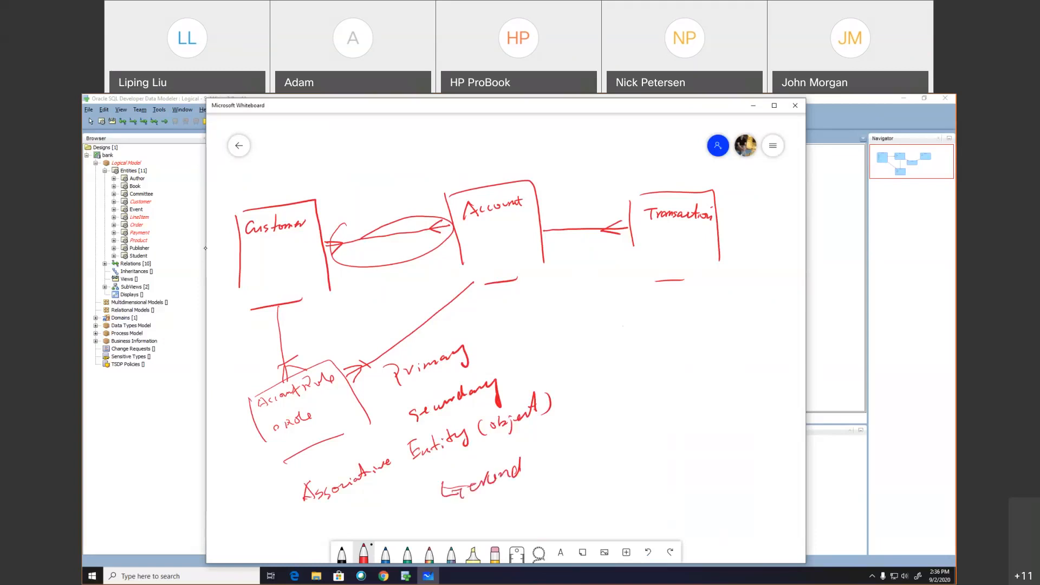
mouse_move(448, 479)
mouse_down()
mouse_move(443, 494)
mouse_move(465, 507)
mouse_move(464, 493)
mouse_up()
click(795, 105)
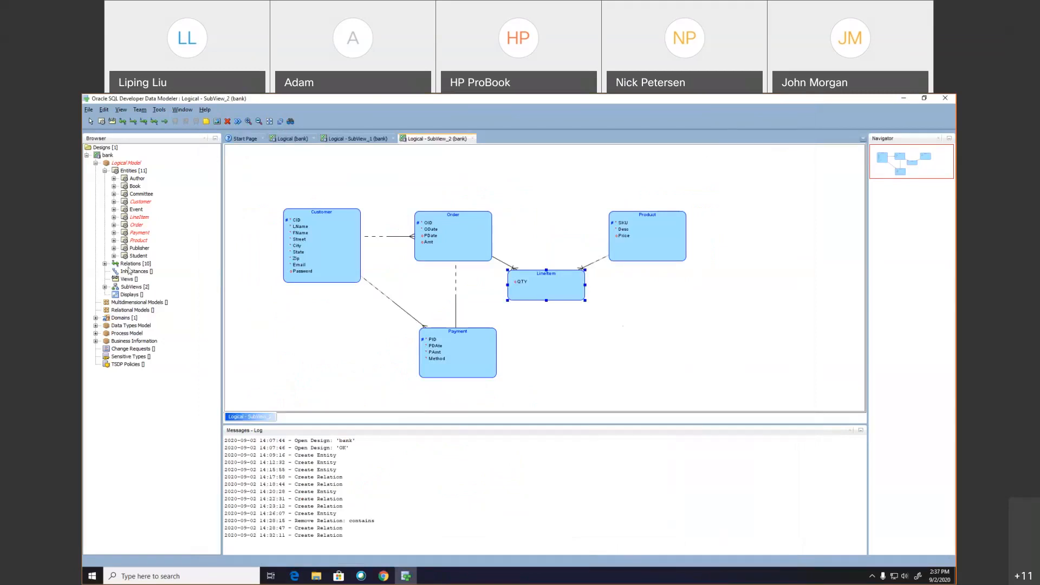
Create a new subview in the logical model and place the existing Student and Book entities in it.
right_click(131, 287)
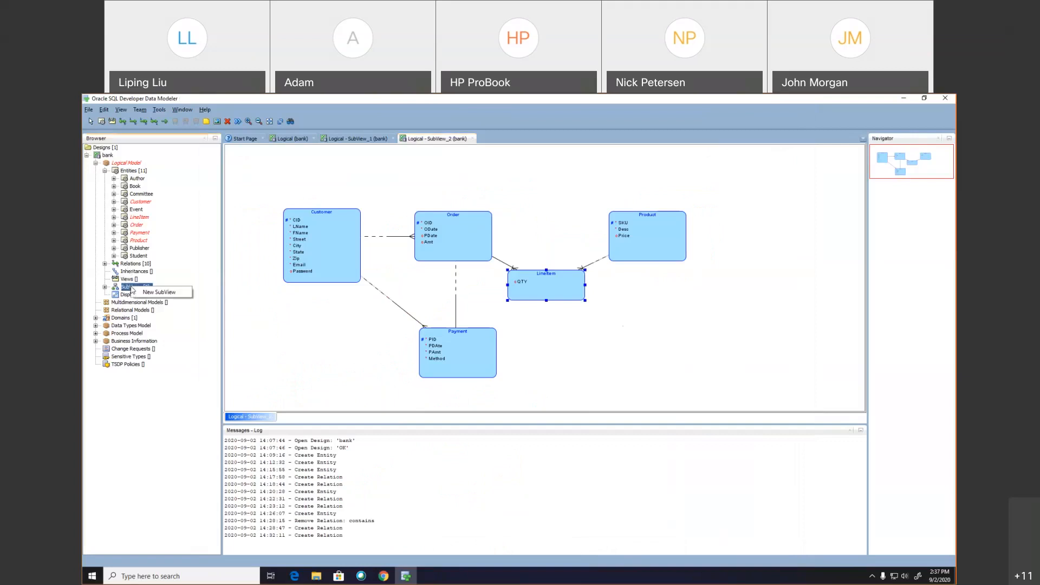
click(166, 294)
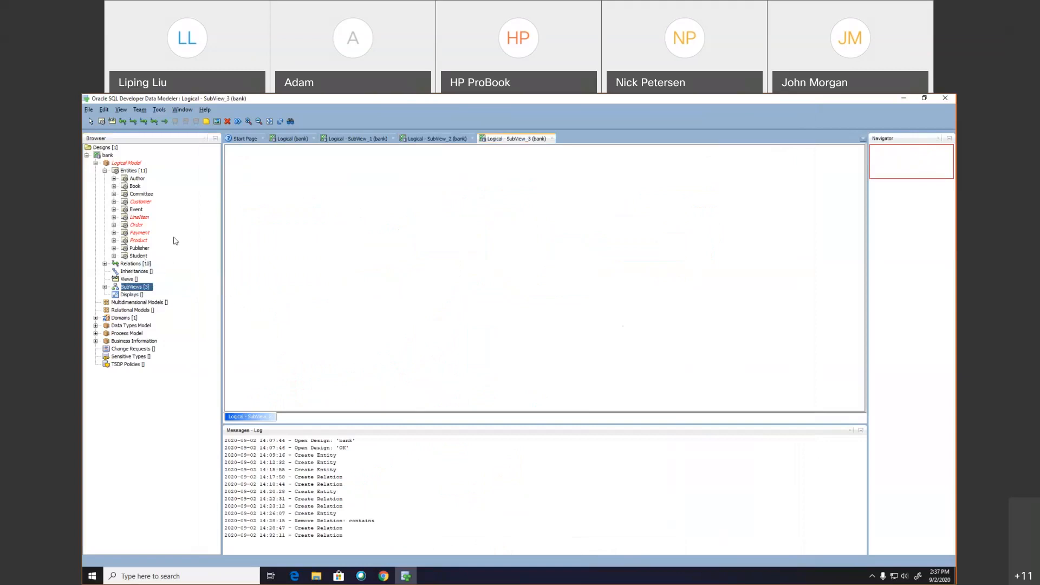
drag(135, 256, 282, 234)
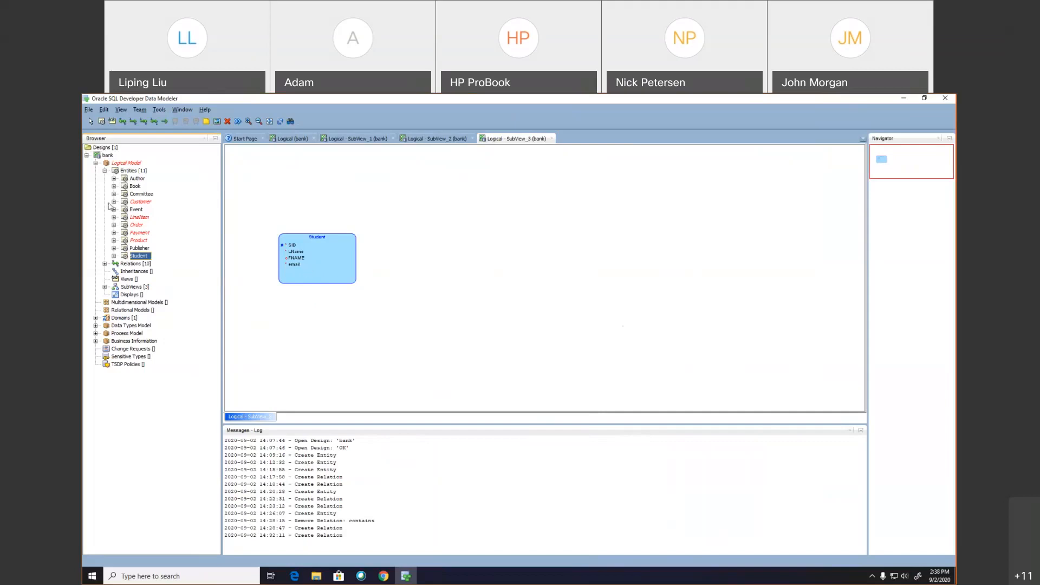
drag(131, 187, 473, 243)
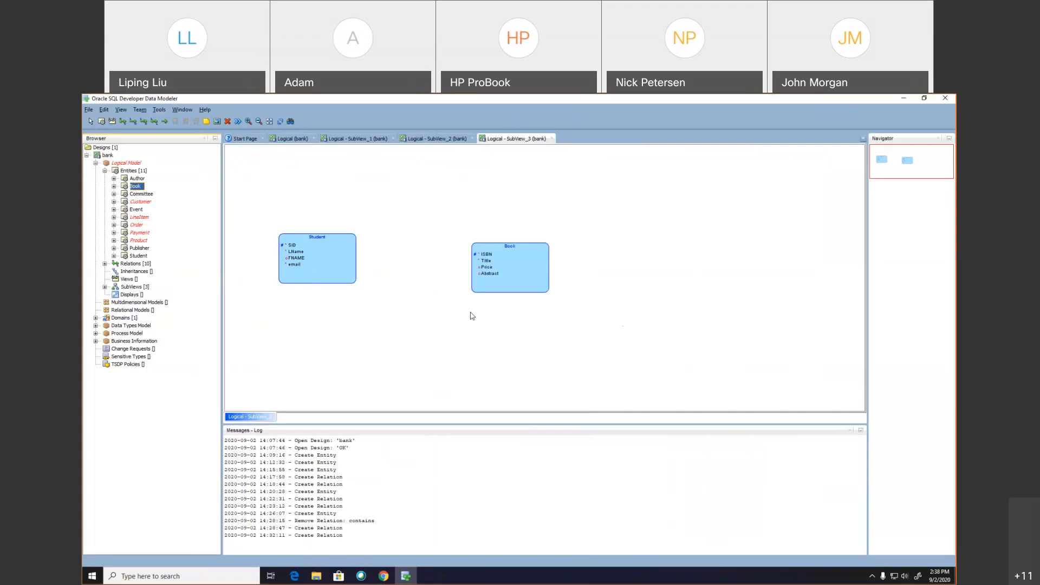
Move the Book and Student entities upward so that they line up in one row.
drag(493, 273, 489, 265)
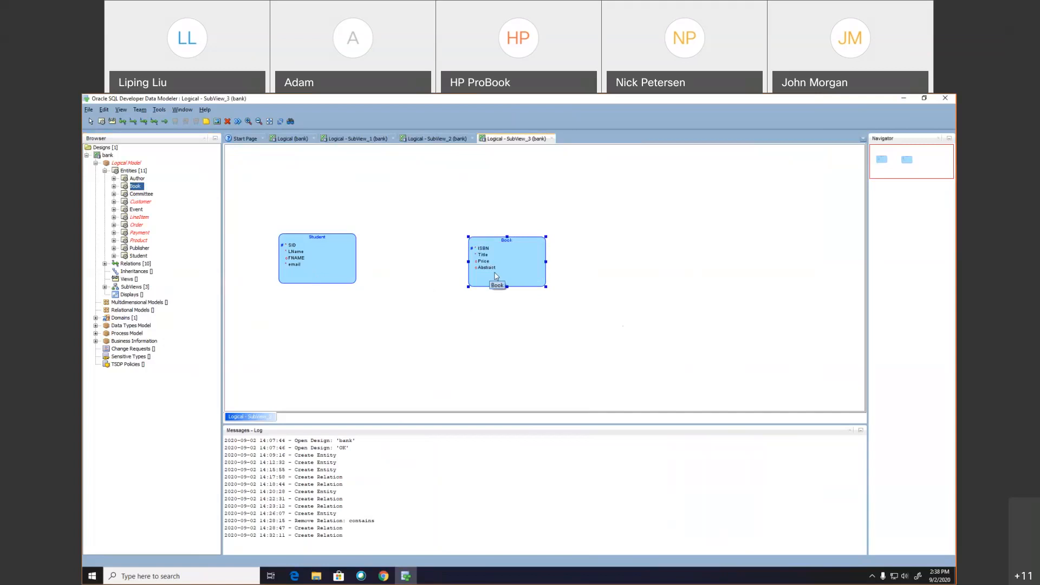
drag(507, 269, 505, 252)
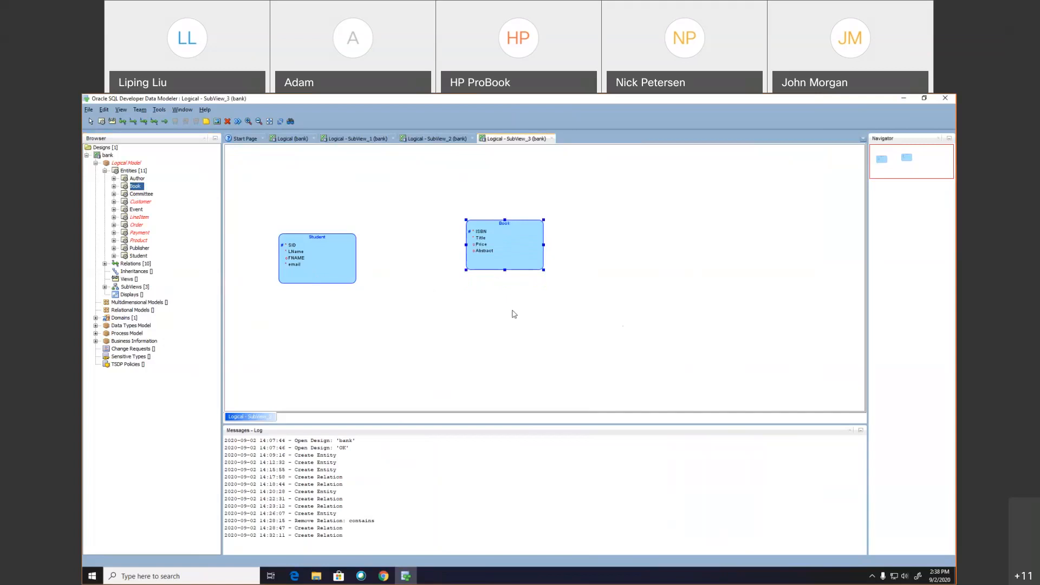
drag(339, 272, 336, 258)
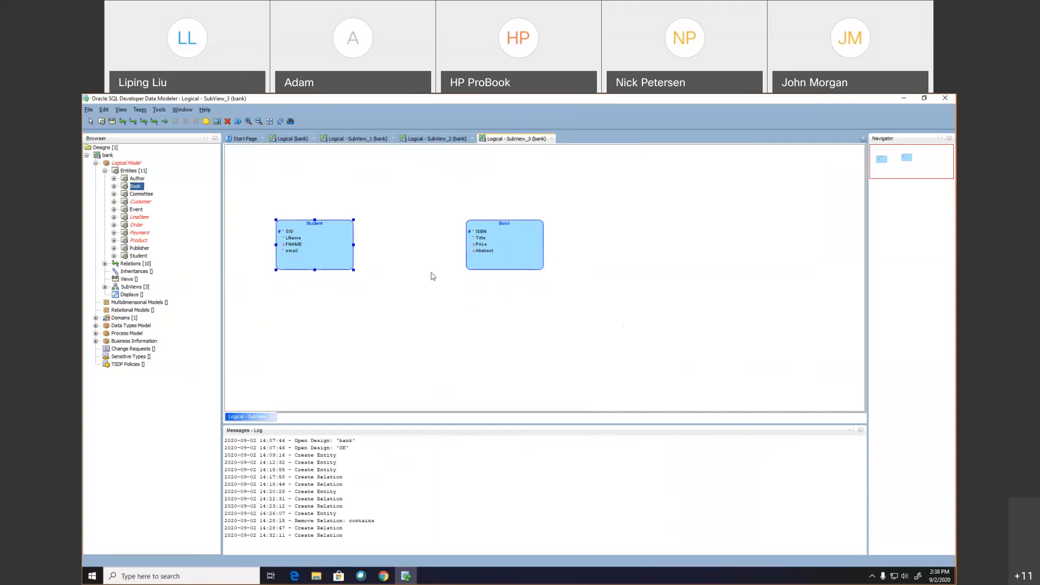
click(490, 261)
Create a new entity beside Book, named BookCopy with the short name BC.
click(101, 122)
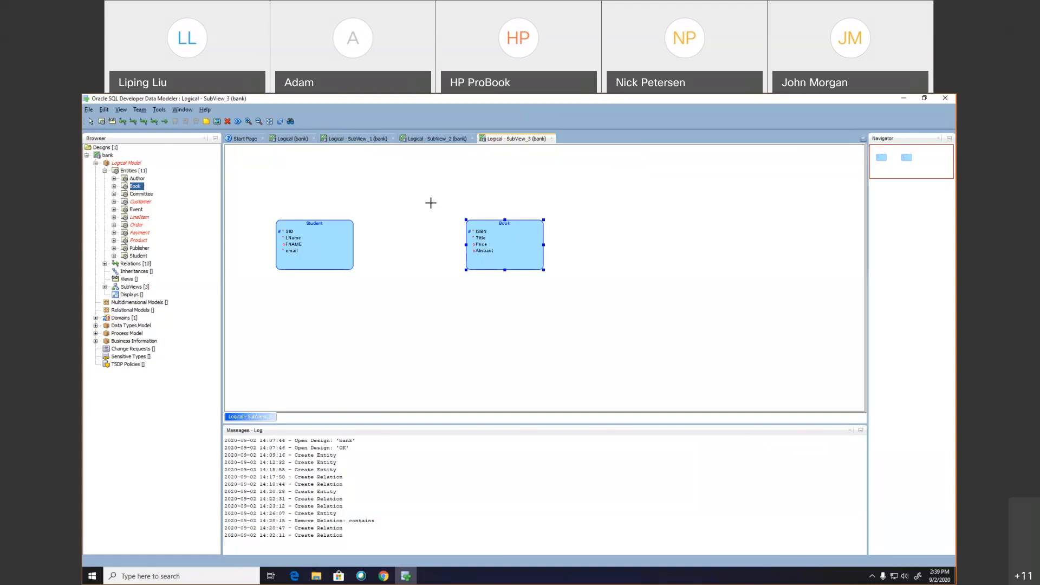
click(663, 229)
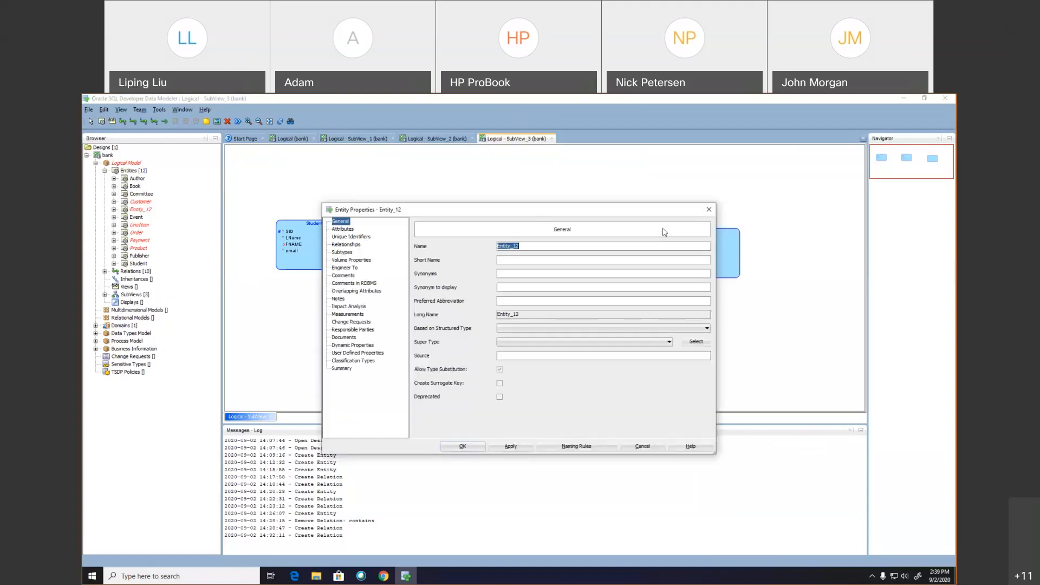
text(BookCopy)
click(523, 260)
text(BC)
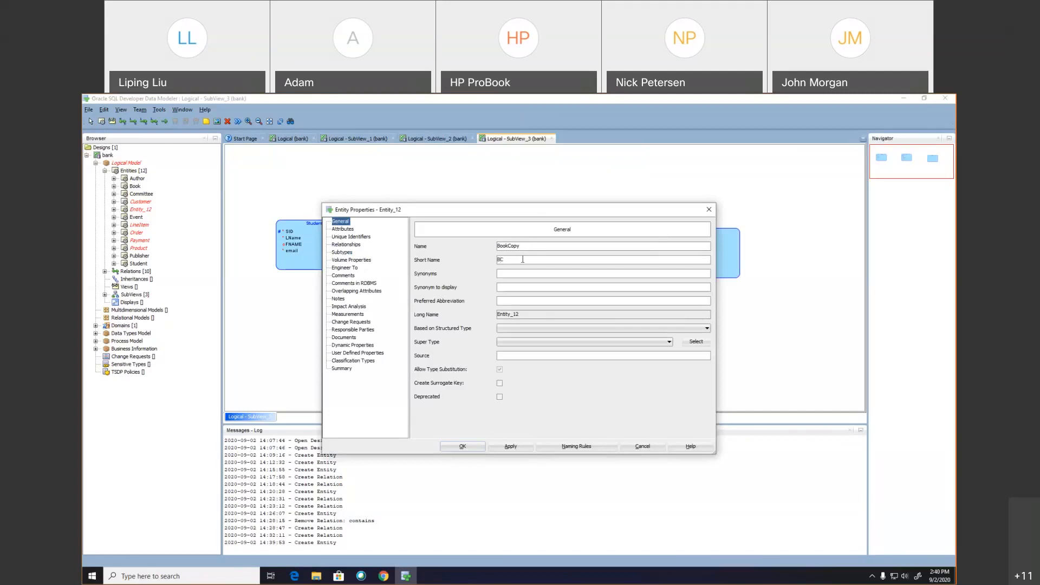
Add attribute CNO to BookCopy with logical type NUMERIC, precision 2, set it as Primary UID, and apply.
click(341, 229)
click(437, 273)
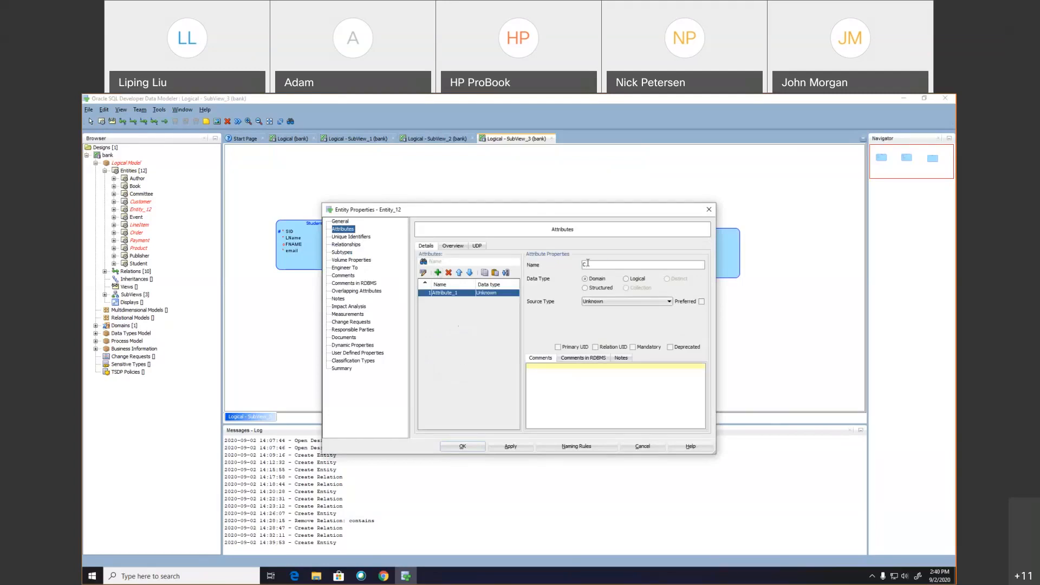
text(ID)
click(626, 278)
click(629, 301)
key(n)
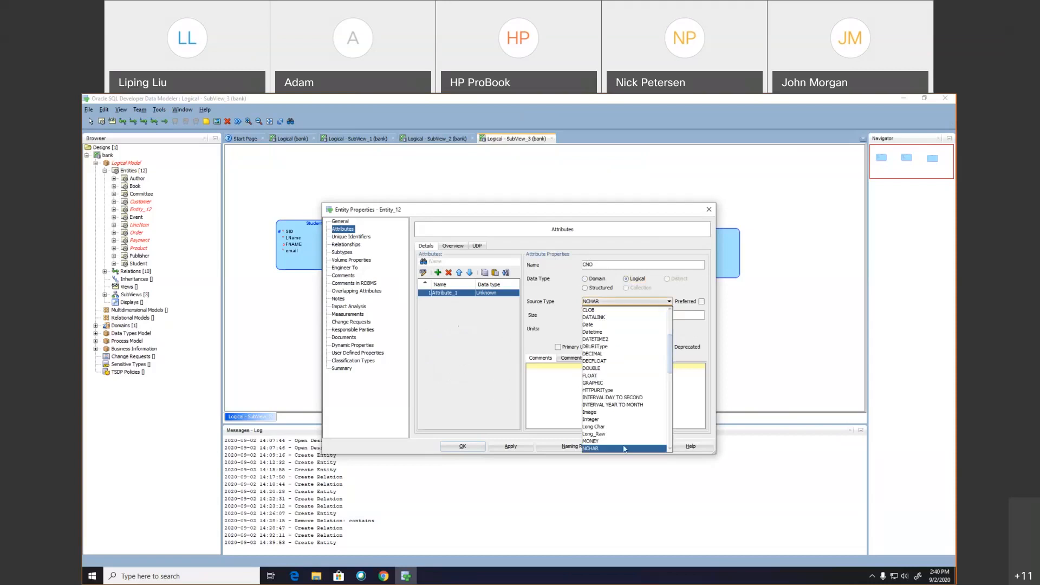
scroll(625, 449, down, 1)
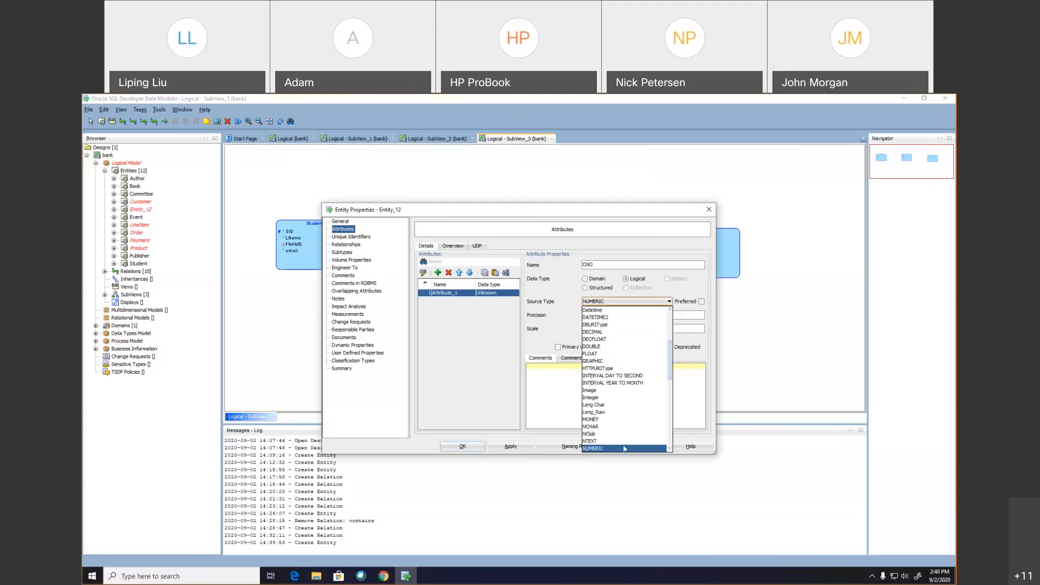
click(625, 449)
click(593, 314)
text(2)
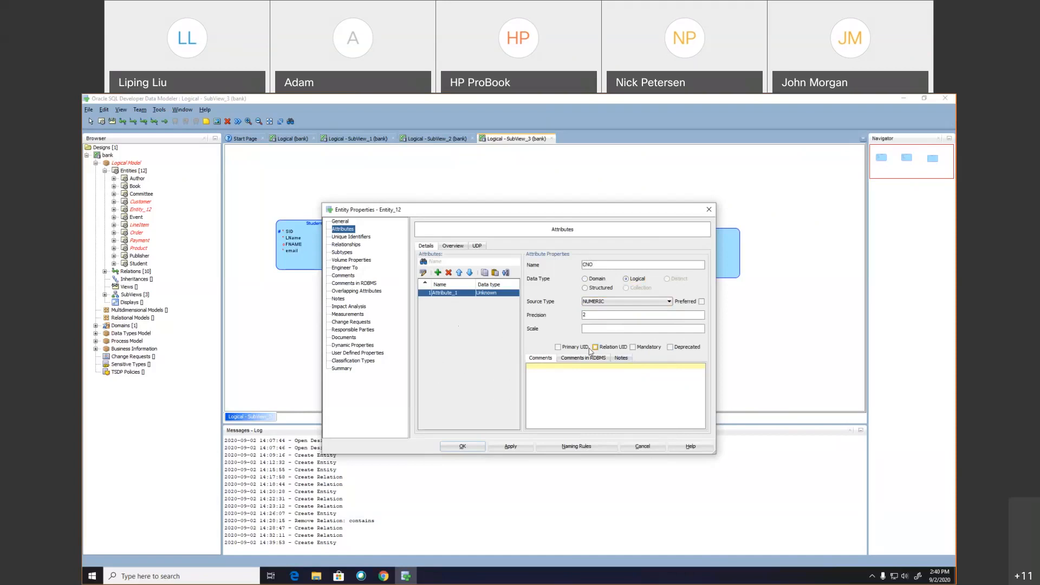
click(557, 349)
click(510, 448)
Add a second BookCopy attribute named Condition with the logical source type VARCHAR.
click(438, 273)
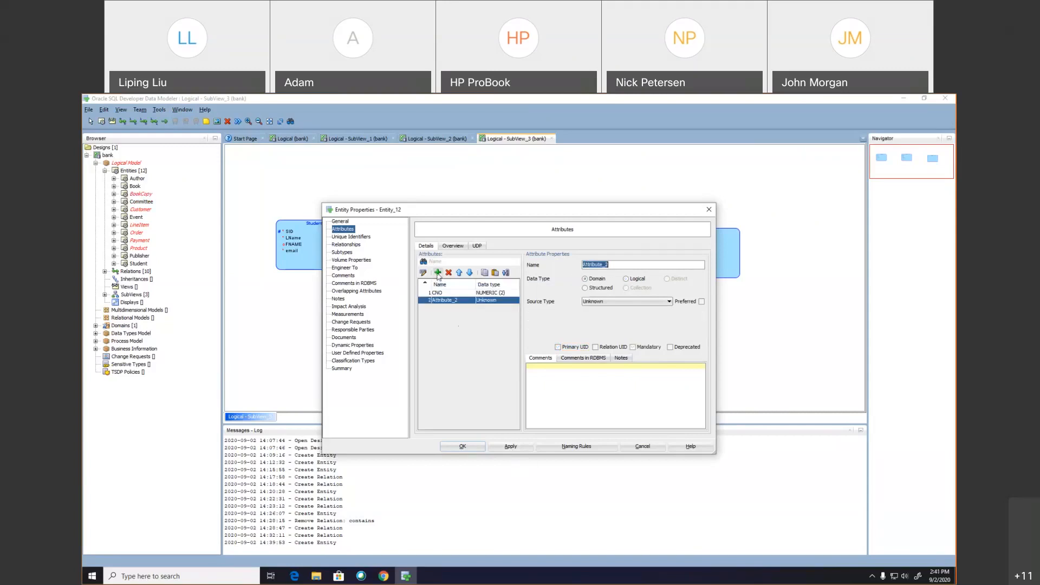
text(Condition)
click(626, 278)
click(622, 301)
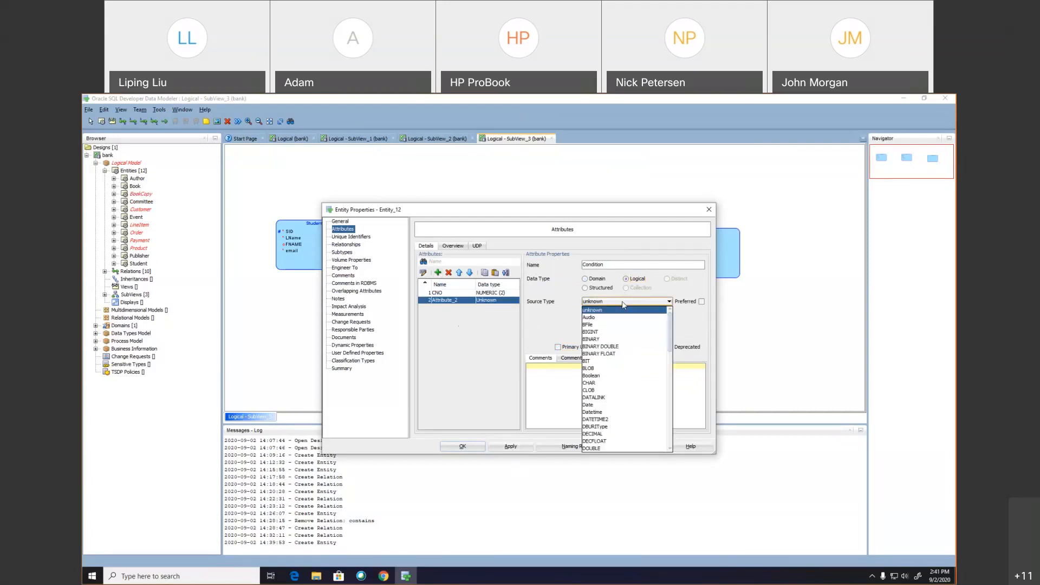
key(v)
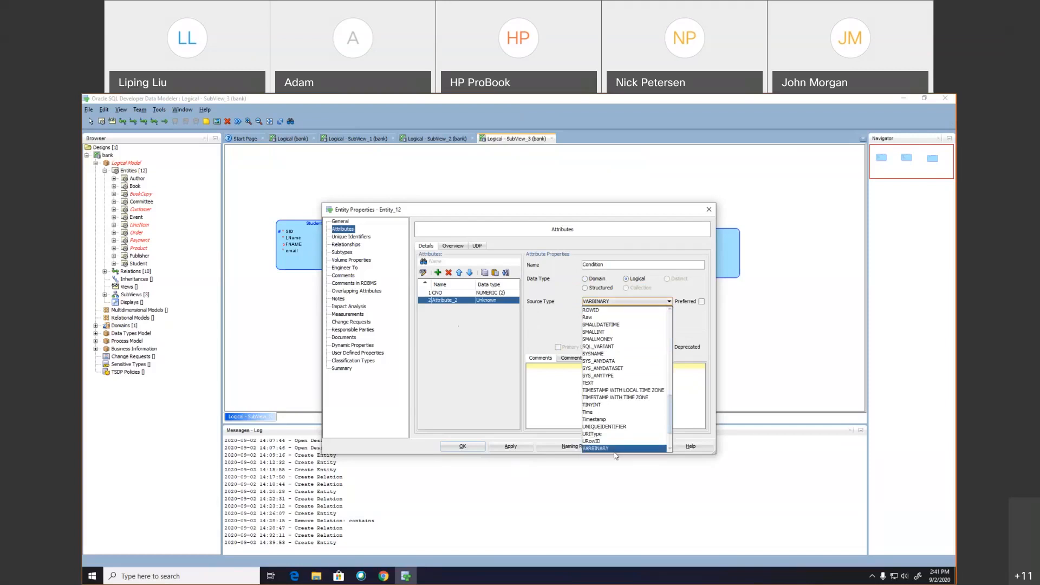
click(615, 448)
click(636, 303)
key(Down)
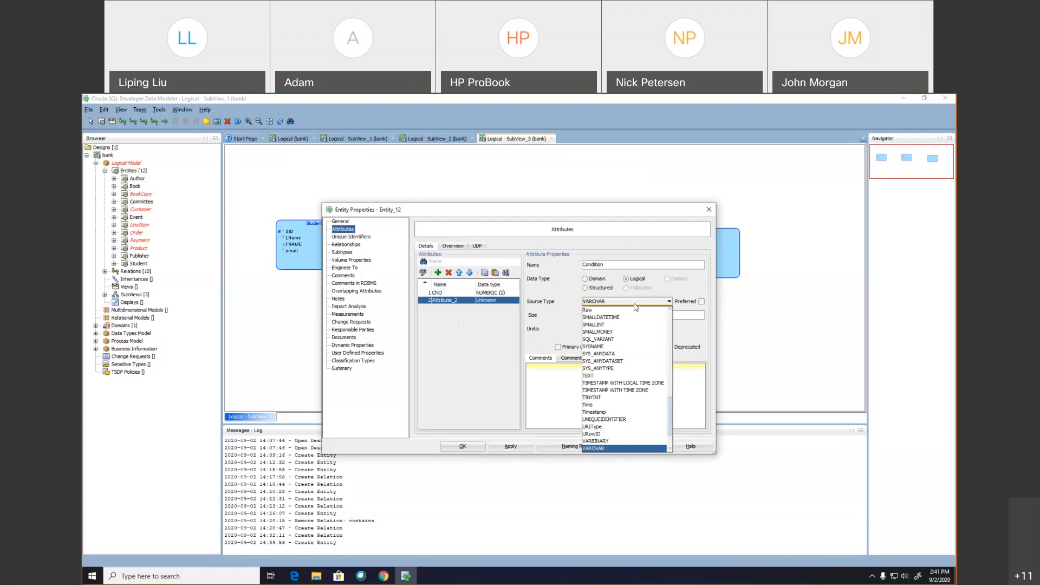
click(618, 448)
Set the Condition attribute's size to 1000 with CHAR units and apply the change.
click(604, 315)
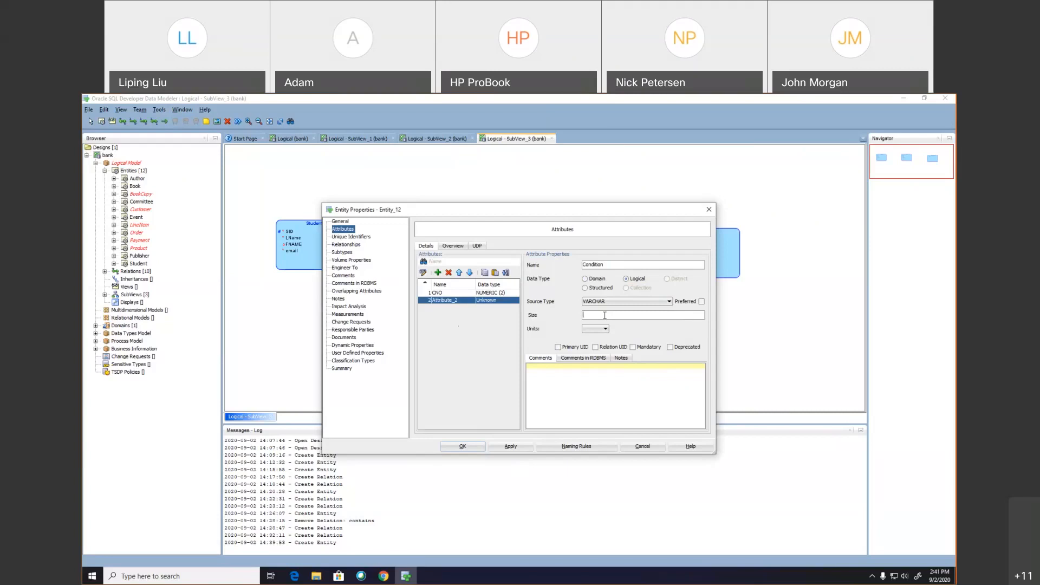
click(604, 316)
text(1000)
click(601, 329)
click(591, 351)
click(518, 450)
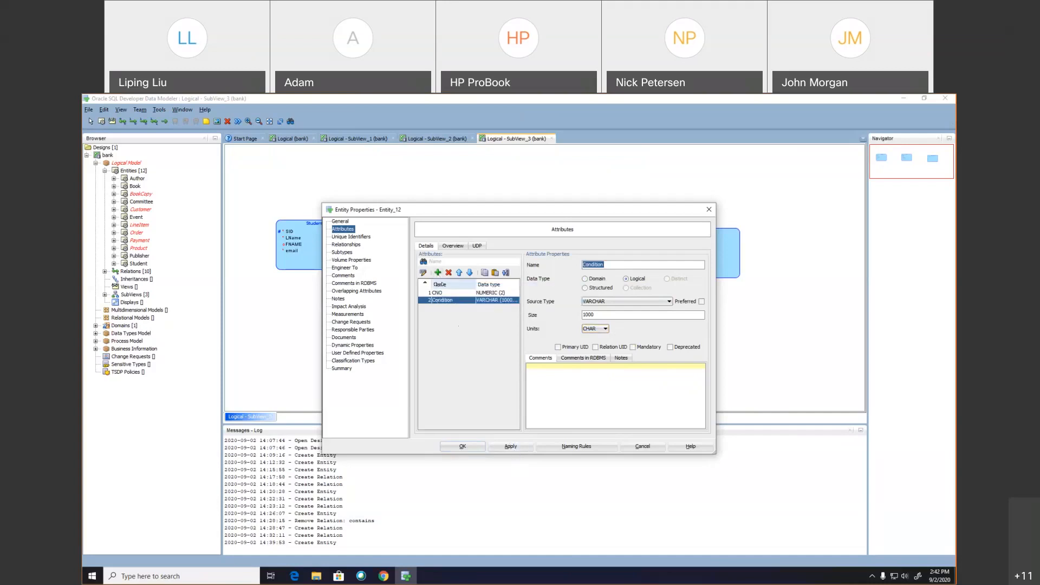
Add a third BookCopy attribute named PurcahsePrice with logical type NUMERIC, then apply and close the entity properties.
click(438, 272)
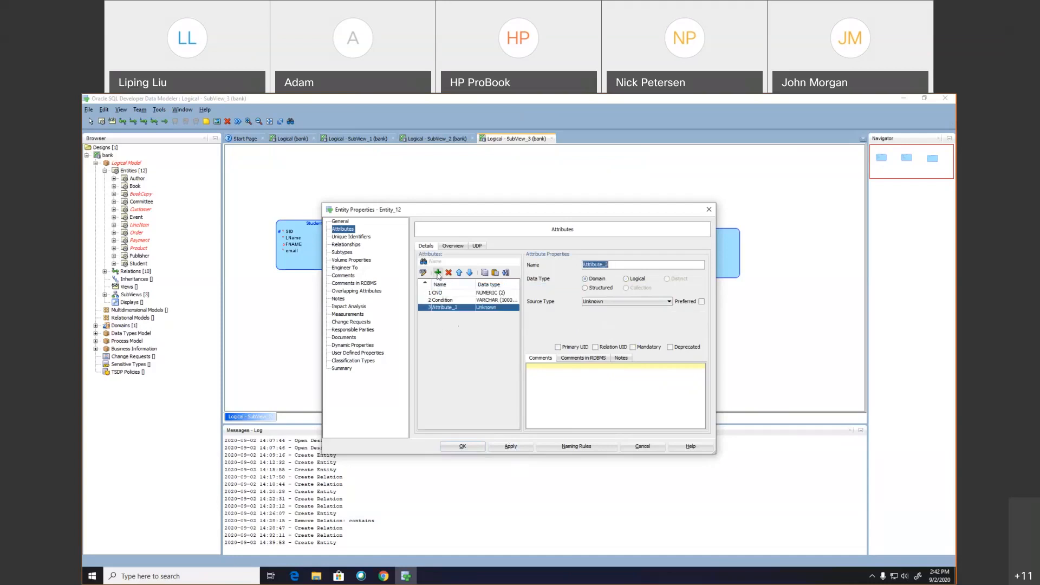
text(PurcahsePrice)
click(627, 279)
click(629, 302)
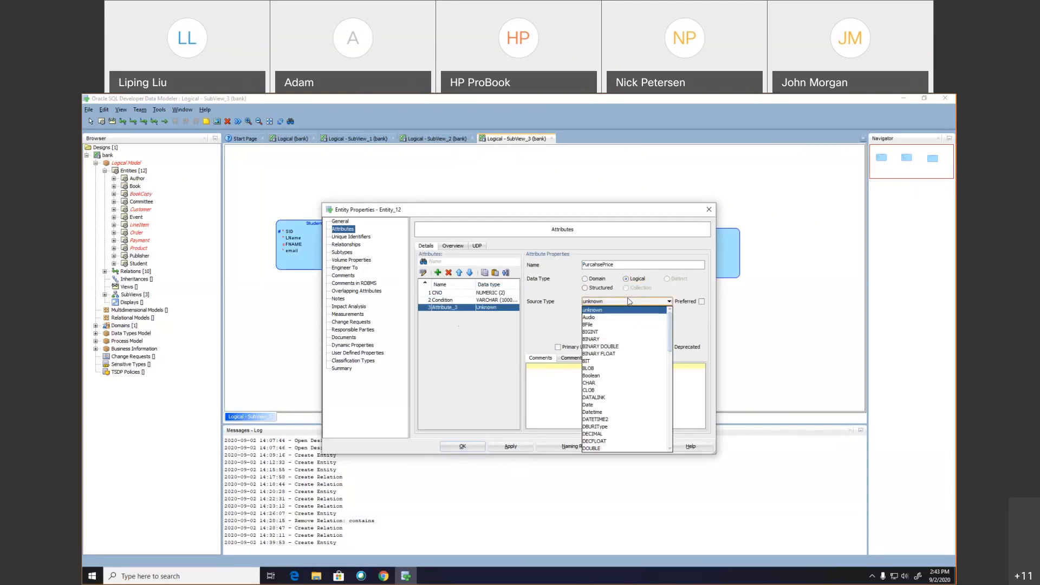
key(n)
key(u)
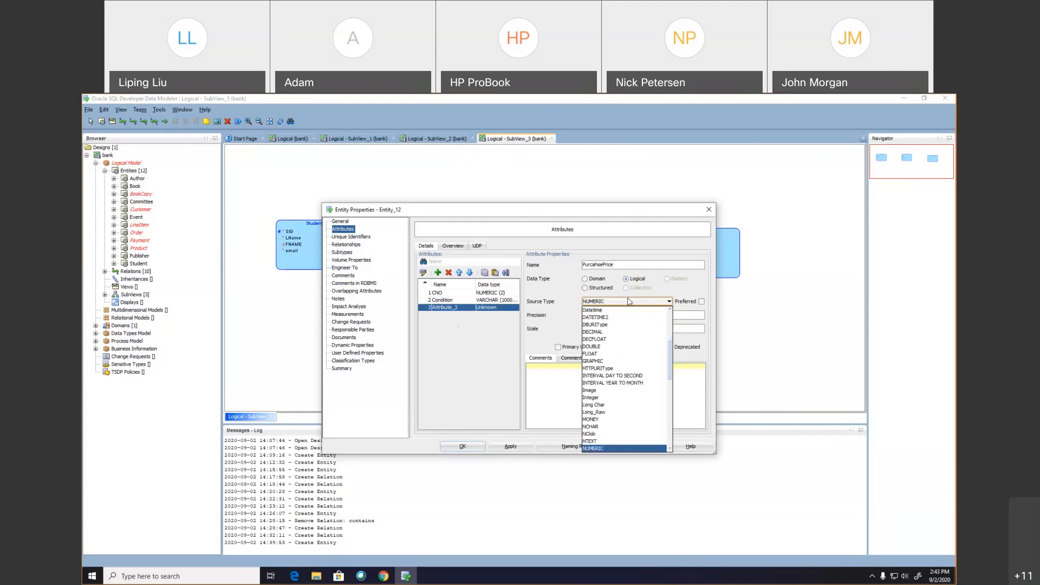
click(618, 449)
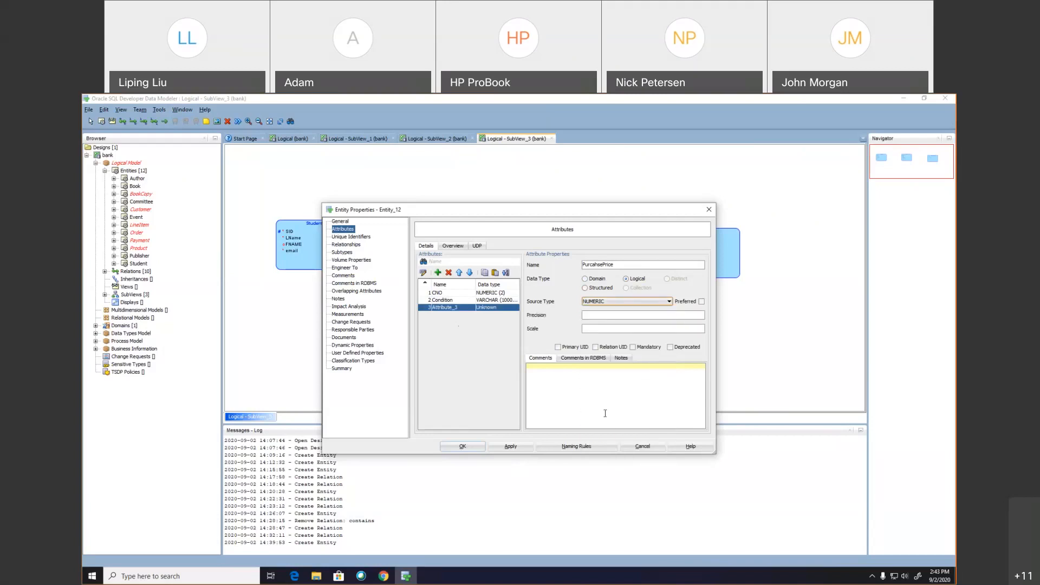
click(589, 315)
drag(595, 314, 575, 313)
click(510, 446)
click(463, 446)
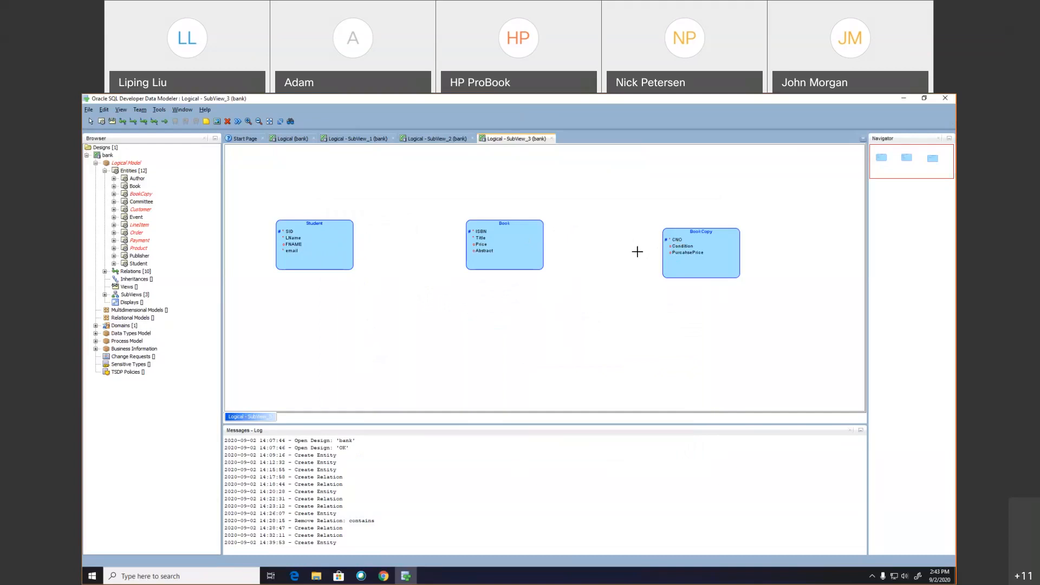
Create a relation from Book to BookCopy with one BookCopy end marked many, and name it has.
click(124, 123)
click(506, 245)
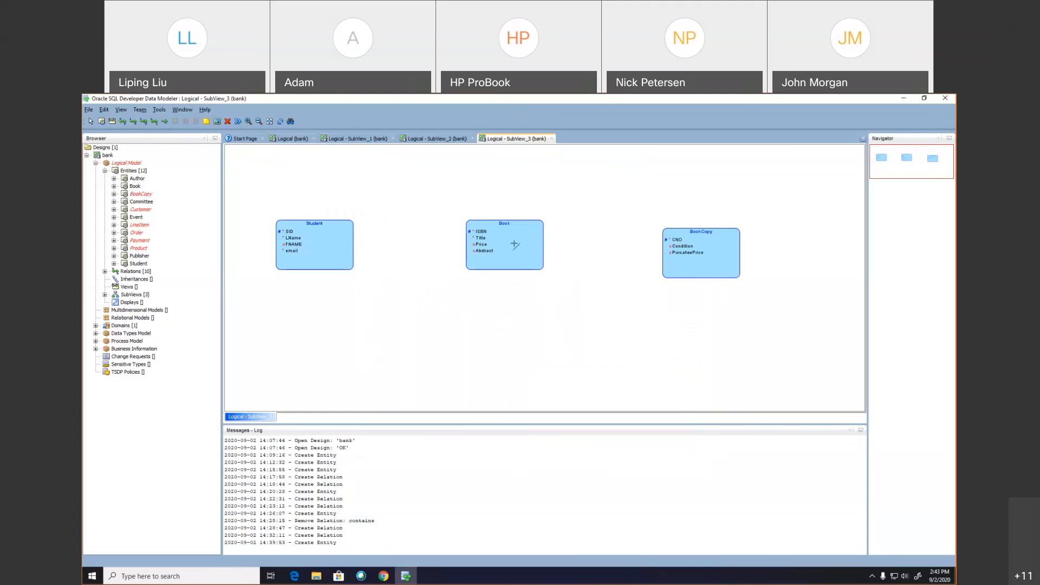
click(679, 243)
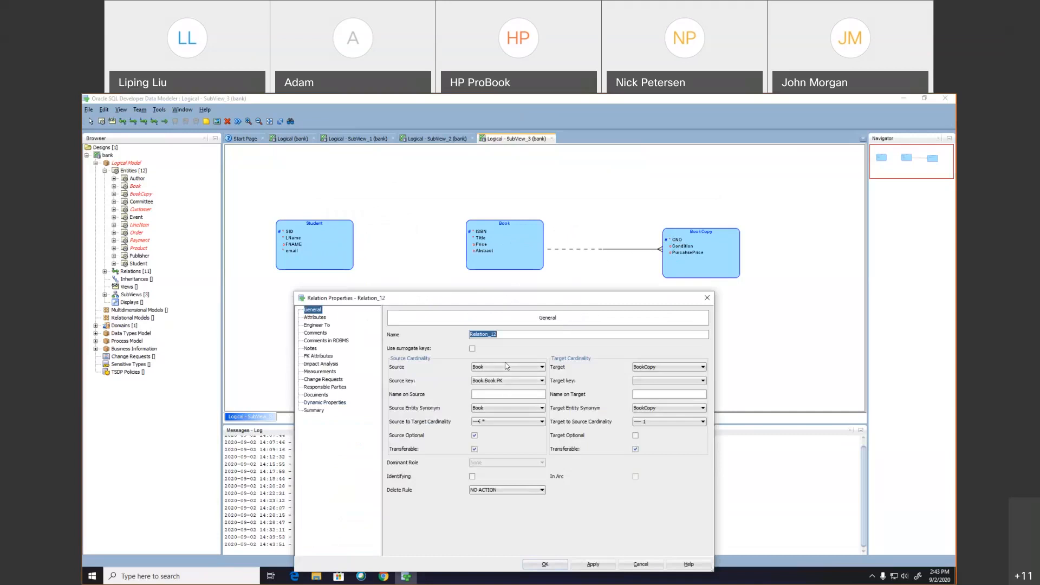
text(has)
Check the cardinalities of the has relation, make it identifying, and save its properties.
click(504, 422)
click(503, 422)
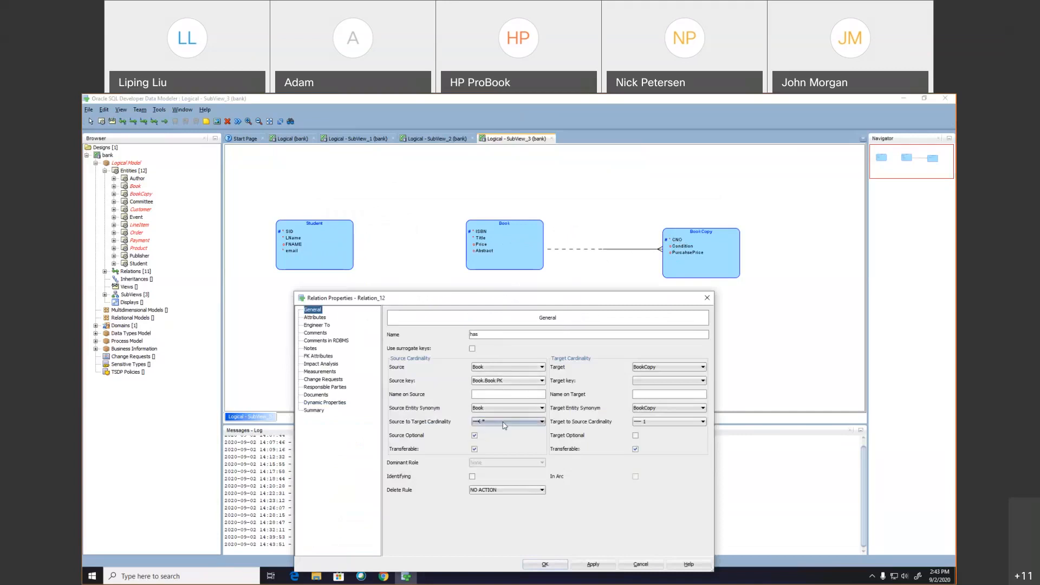
click(503, 422)
click(503, 422)
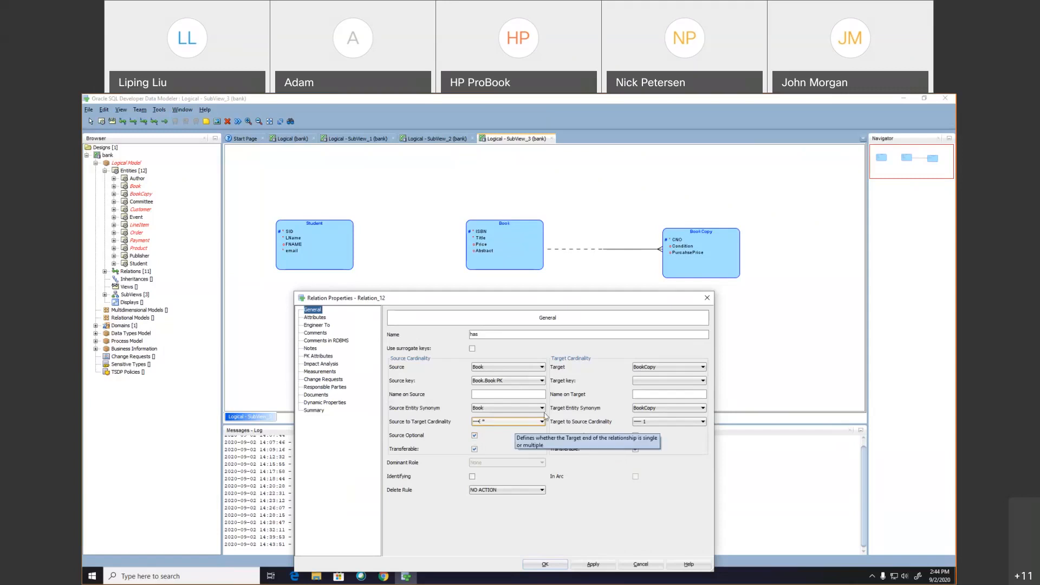
click(655, 422)
click(655, 425)
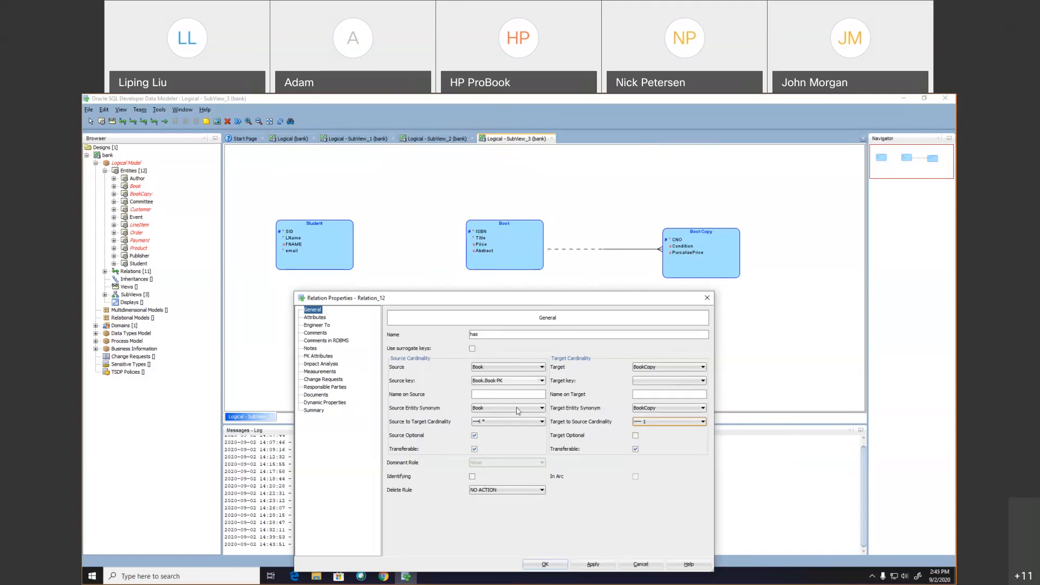
click(472, 477)
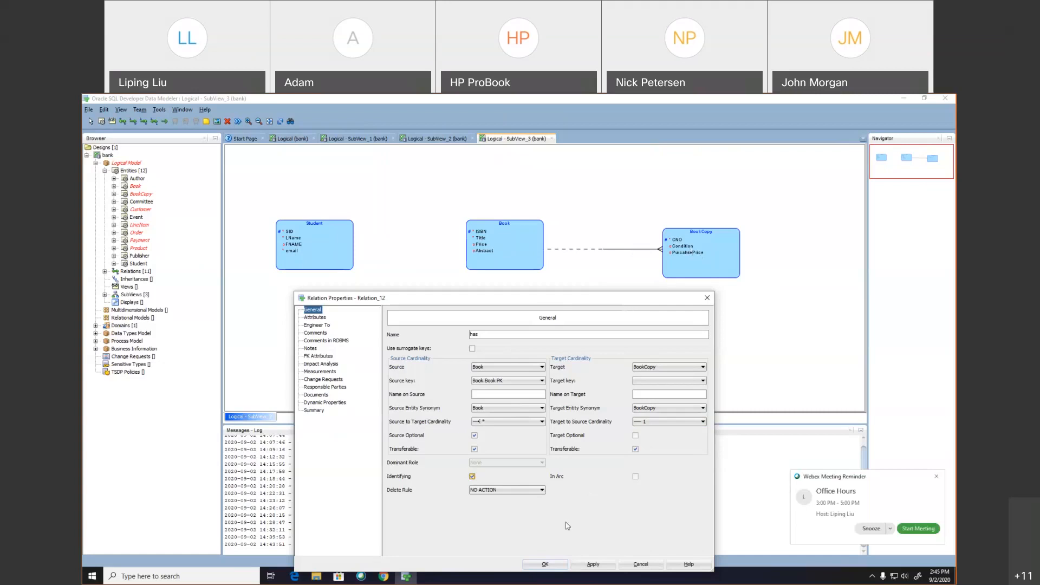
click(591, 565)
click(544, 564)
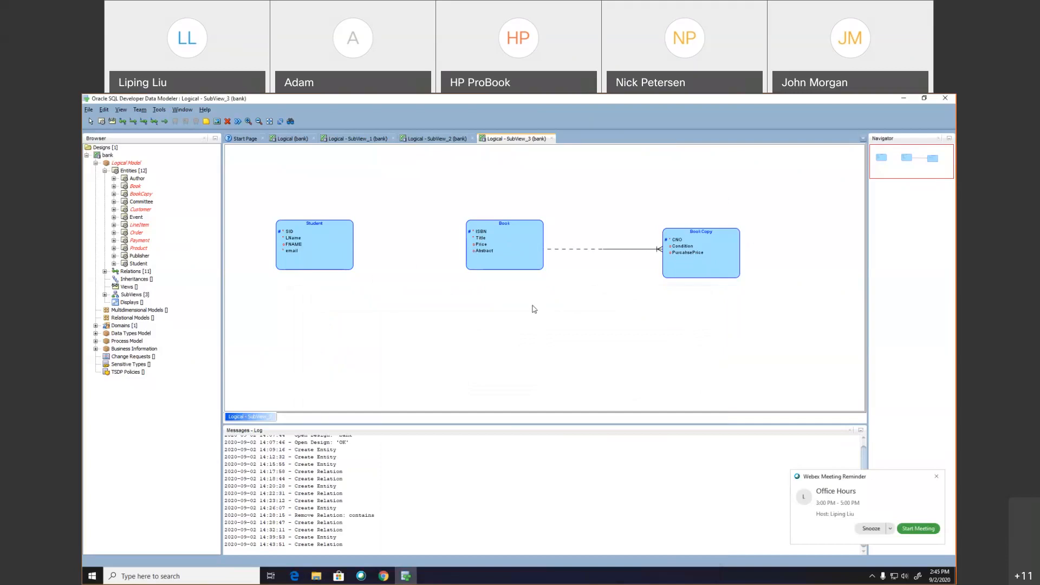
Create a new entity below Student and Book, named Checkout with the short name CO.
click(102, 122)
click(386, 331)
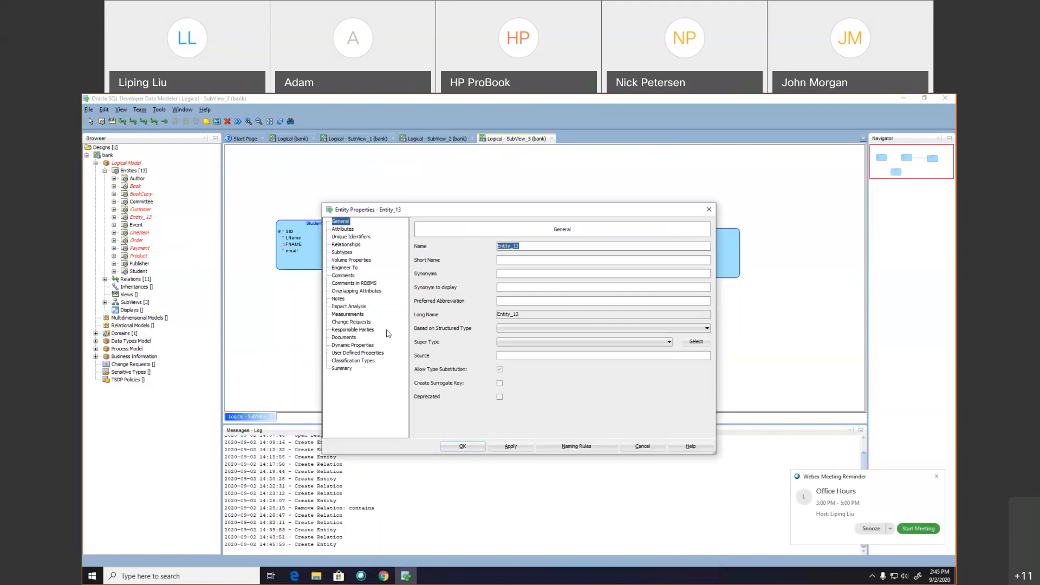
text(Checkout)
click(511, 260)
text(CO)
Add attribute TID to Checkout with logical type CHAR, size 11 in CHAR units, set it as Primary UID, and apply.
click(352, 230)
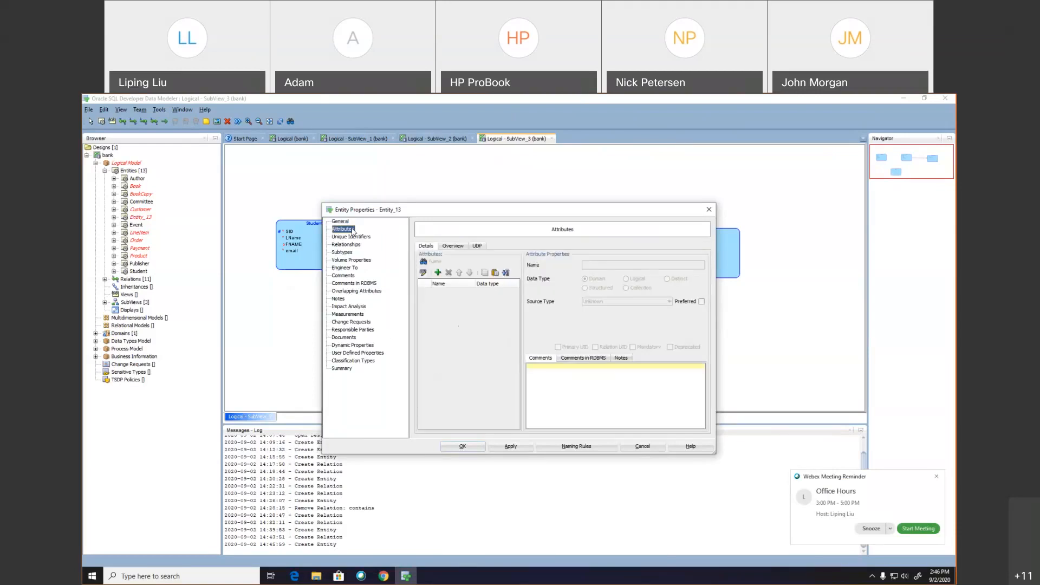
click(437, 272)
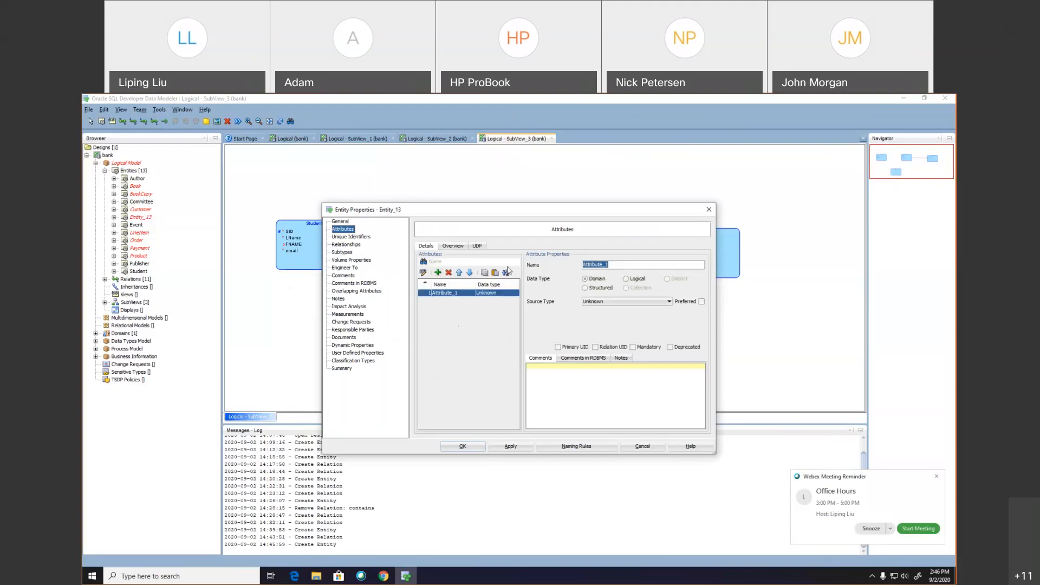
text(TID)
click(625, 278)
click(631, 301)
click(623, 383)
click(620, 315)
text(11)
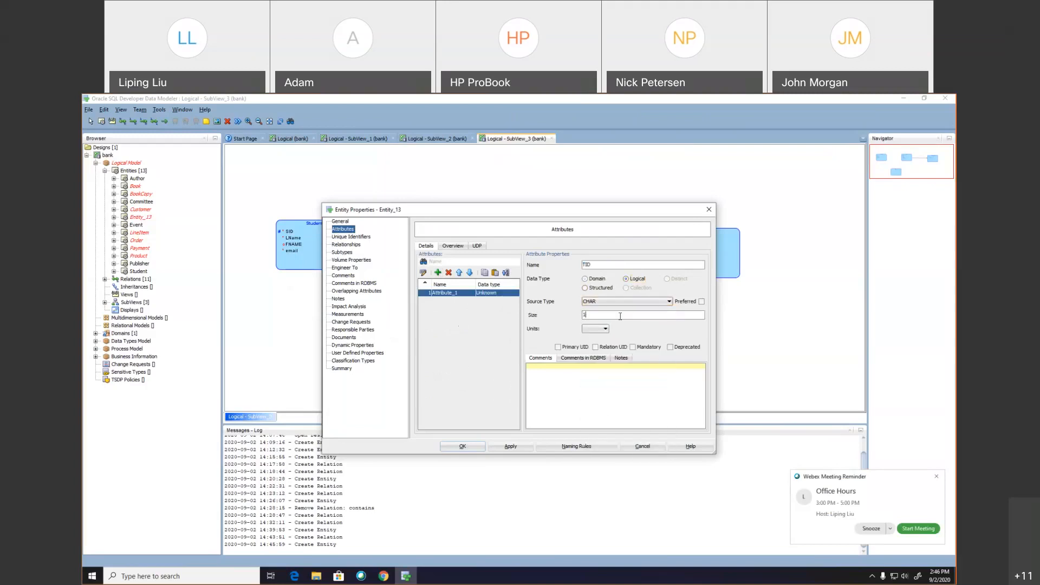
click(605, 328)
click(598, 337)
click(557, 347)
click(514, 447)
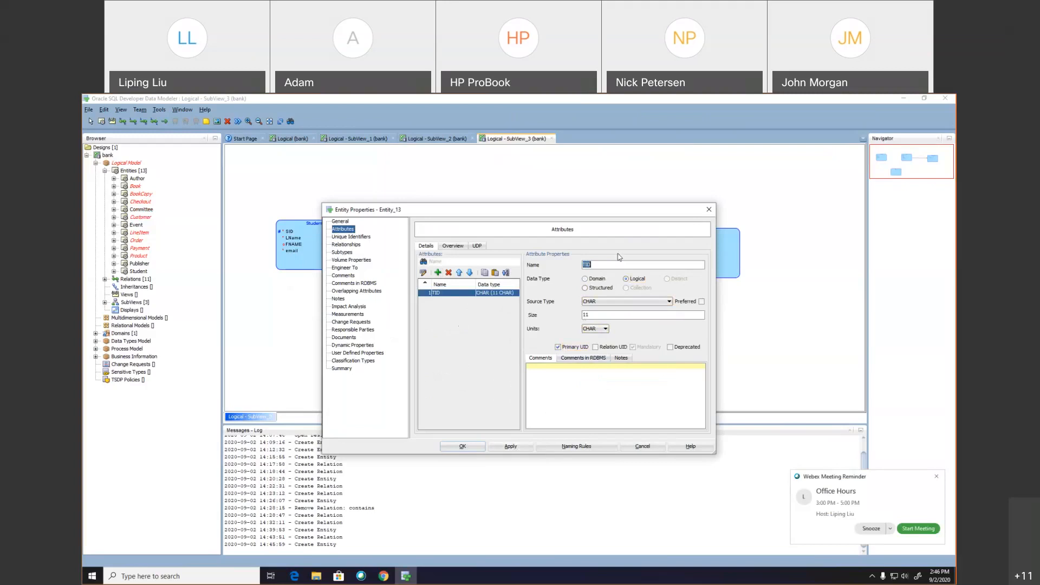
Add a mandatory Checkout attribute named CODate with the logical type Date and apply it.
click(438, 272)
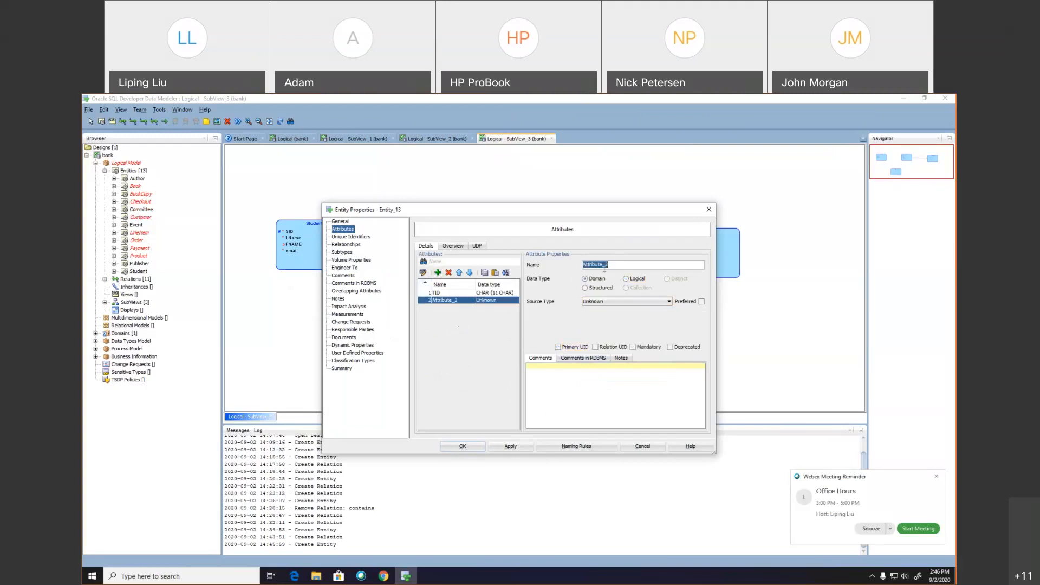
text(CODate)
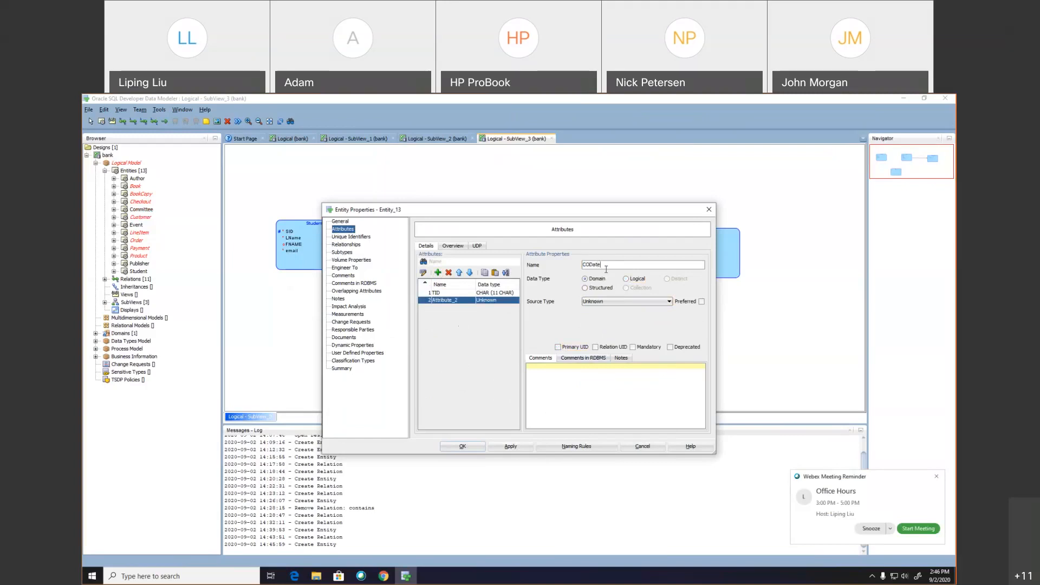
click(626, 279)
click(626, 301)
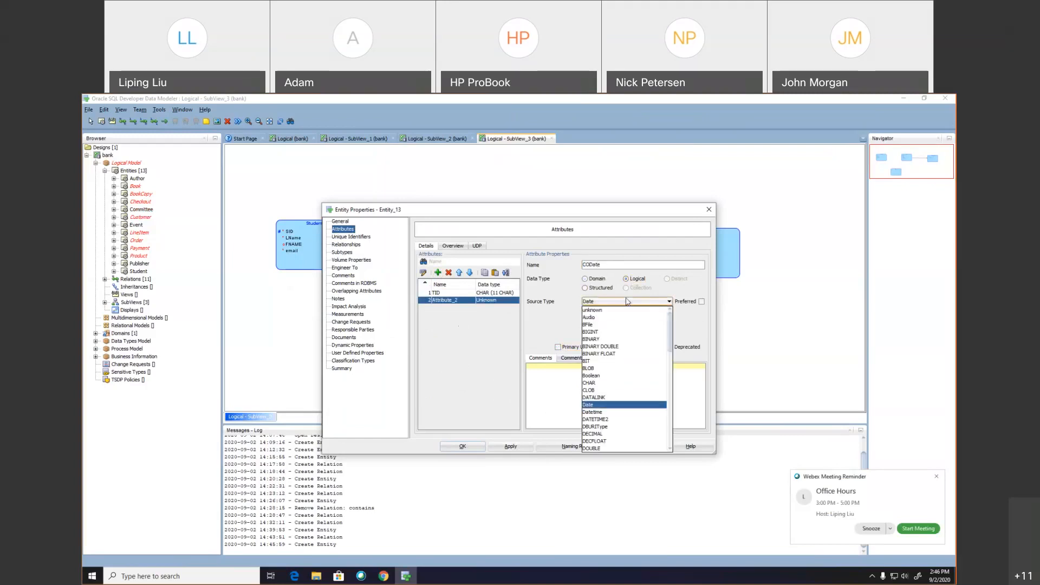
click(627, 301)
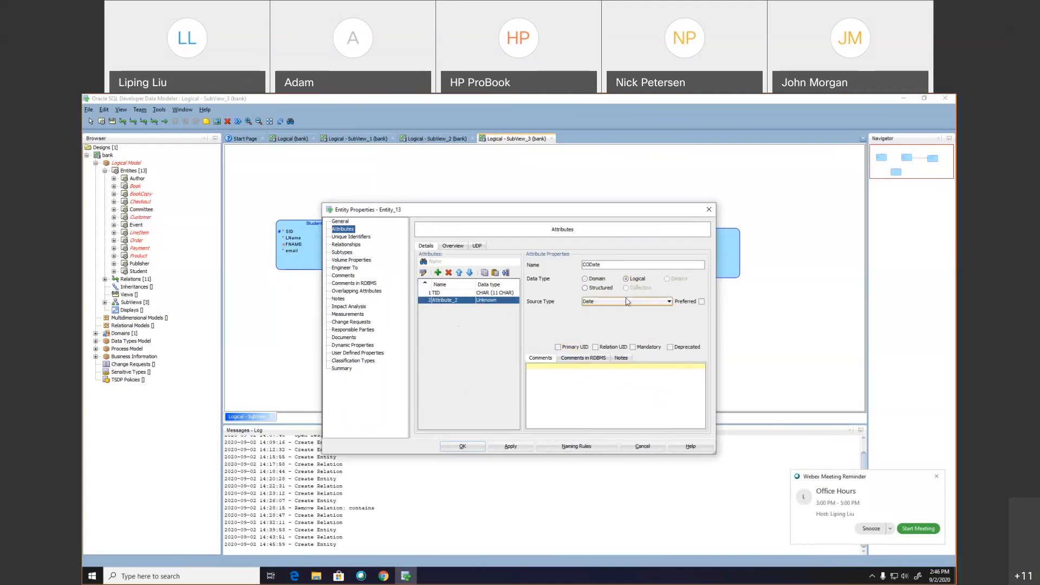
click(632, 347)
click(519, 447)
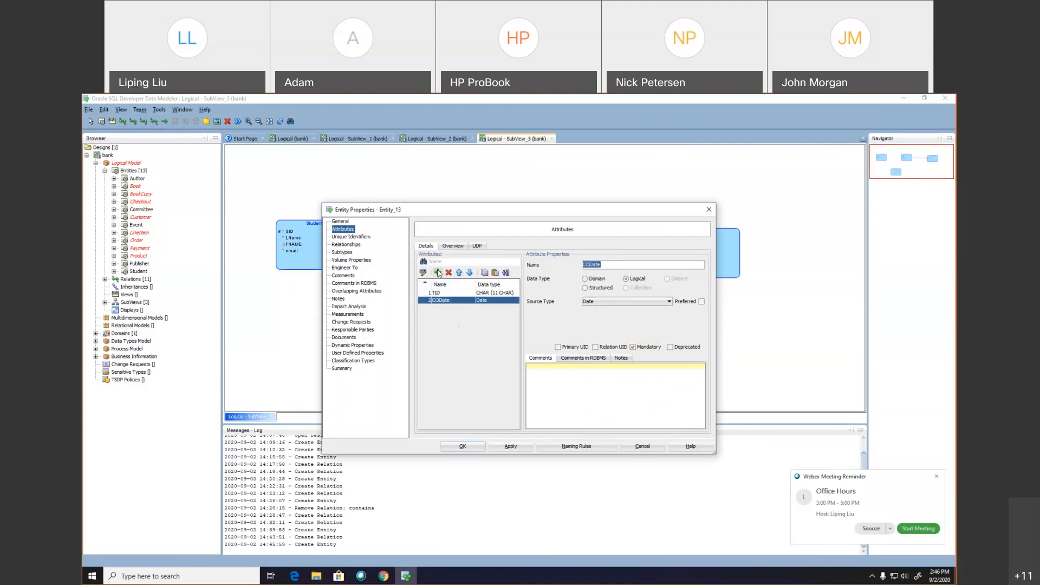
Add a mandatory Checkout attribute named Due with the logical type Date, apply it, and save the entity's properties.
click(438, 272)
text(Due)
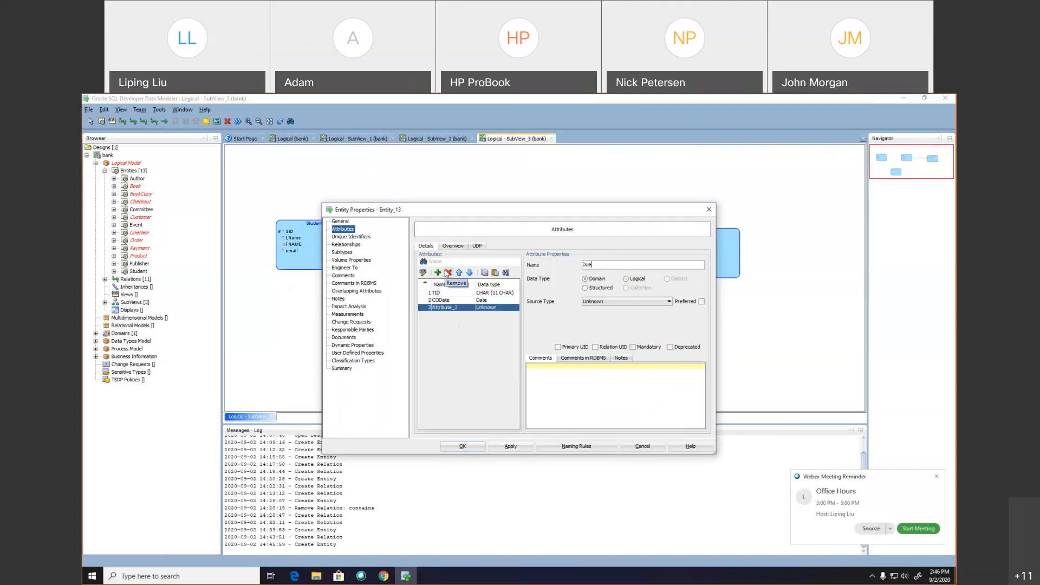
click(611, 302)
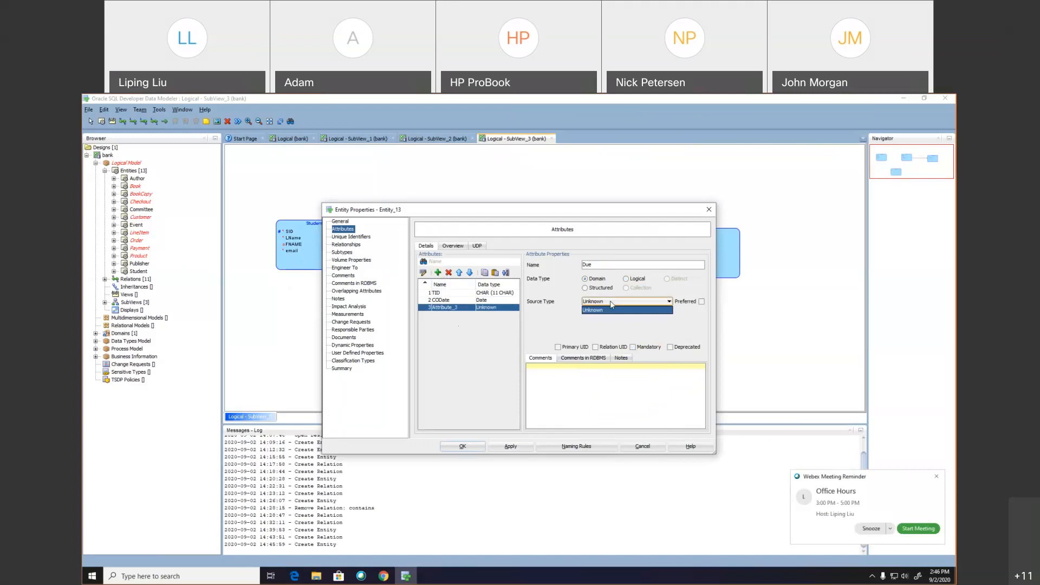
click(626, 278)
click(631, 301)
key(d)
key(d)
click(630, 303)
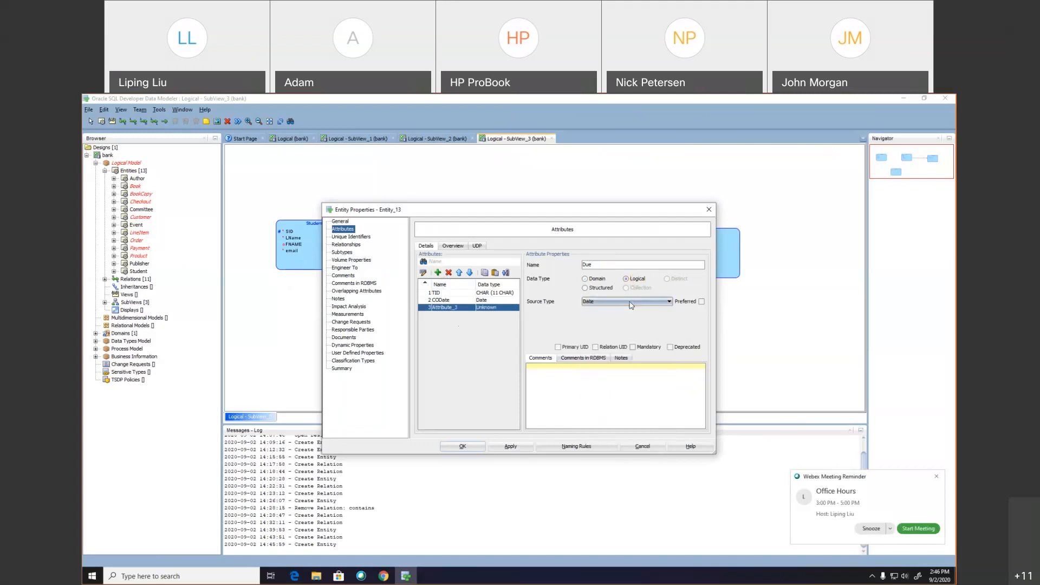
click(632, 347)
click(512, 447)
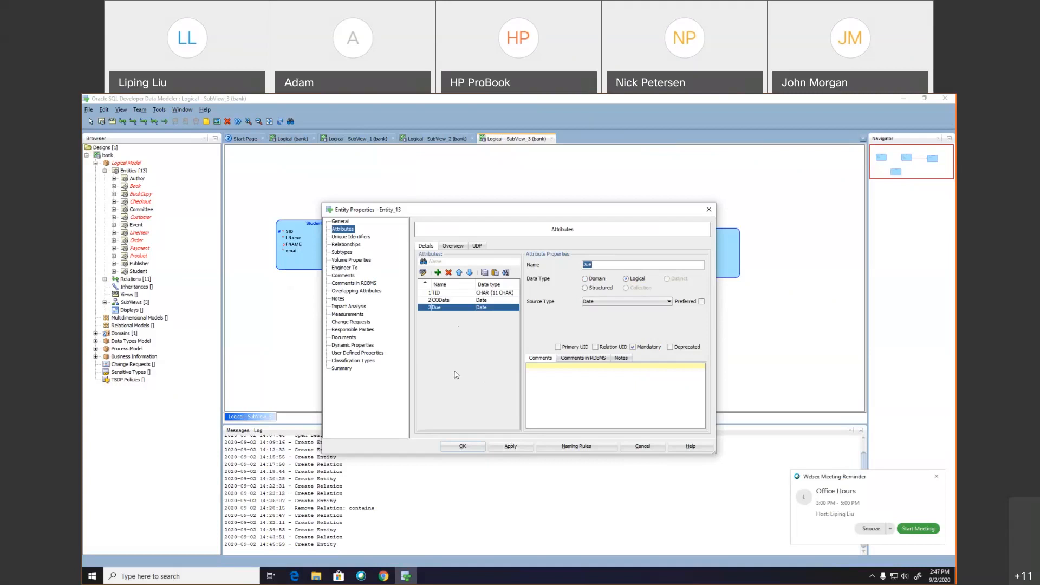
click(469, 446)
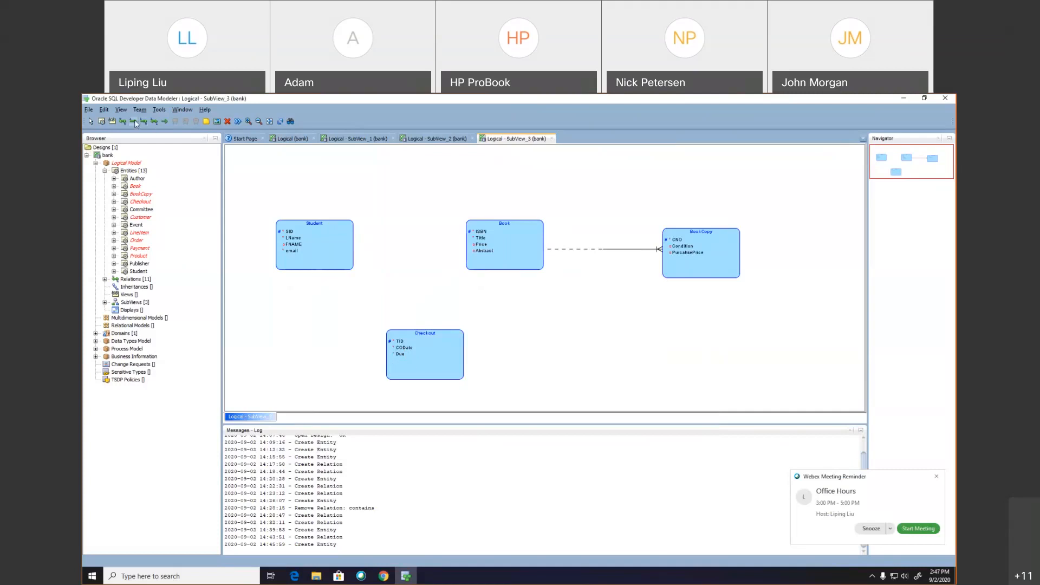
Create a one-to-many relation from Student to Checkout named does, review its cardinalities, and save its properties.
click(387, 345)
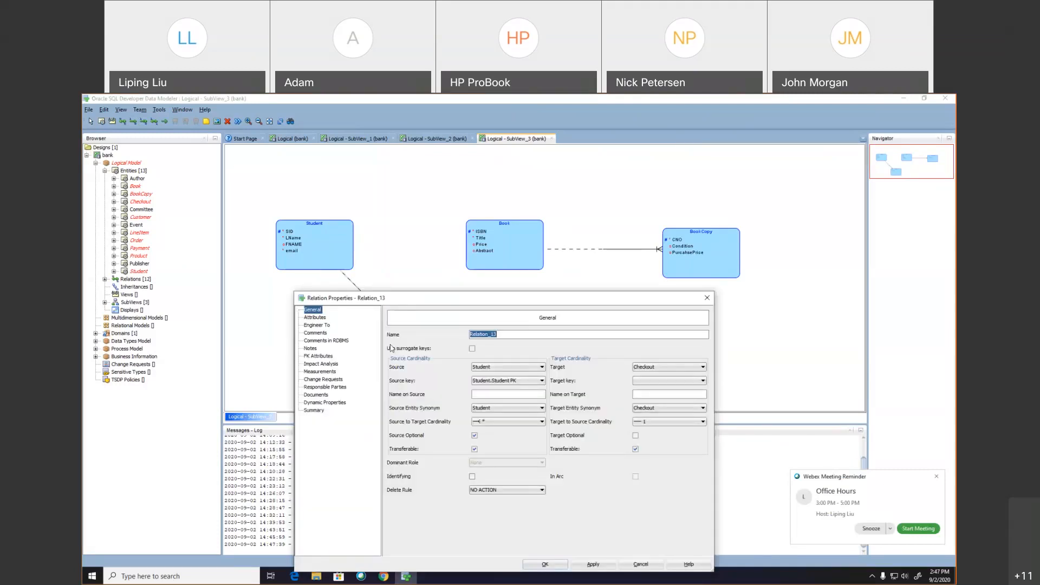
text(does)
click(496, 423)
click(495, 423)
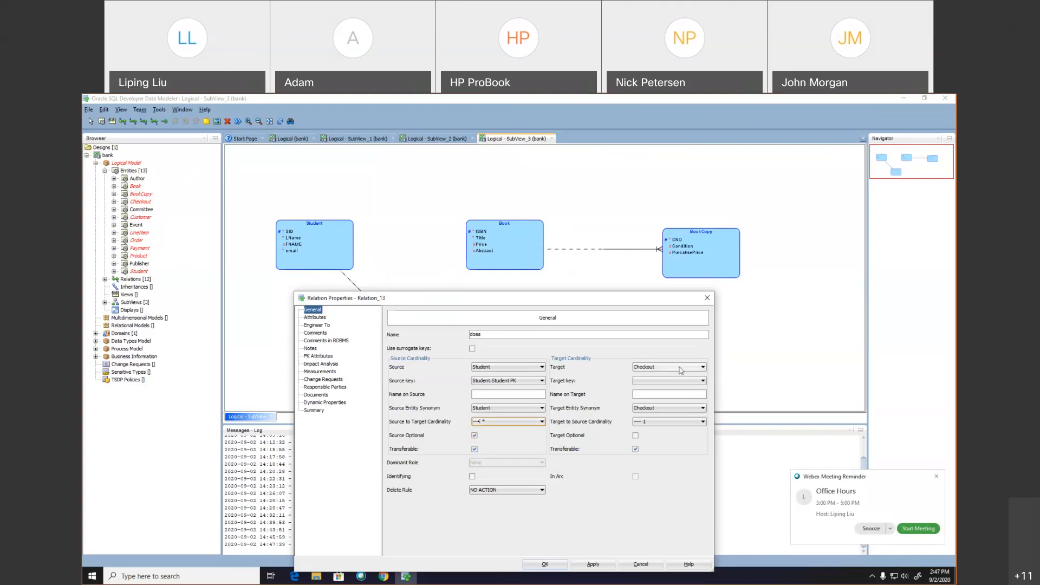
click(674, 423)
click(673, 423)
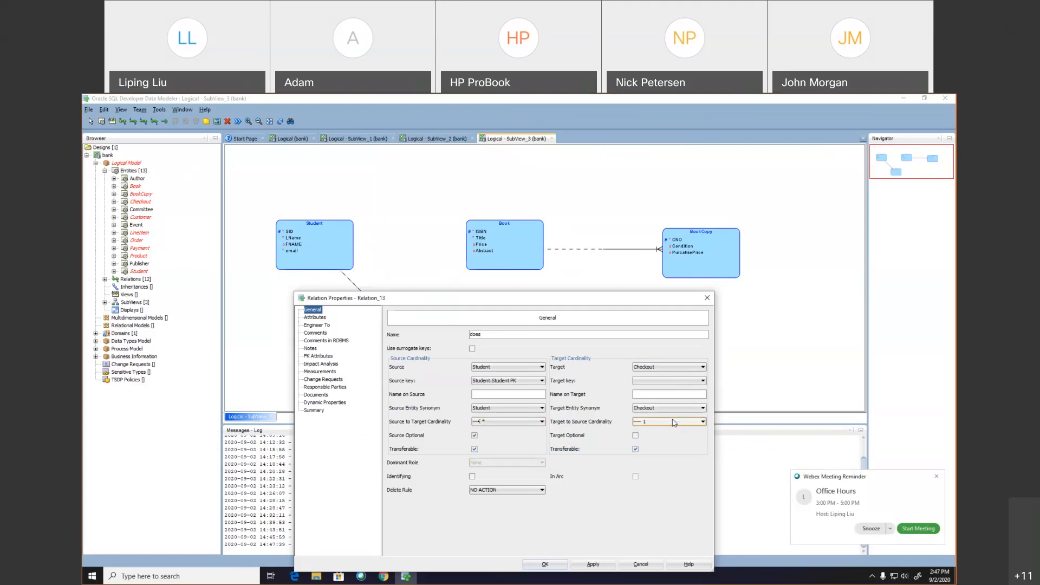
click(674, 423)
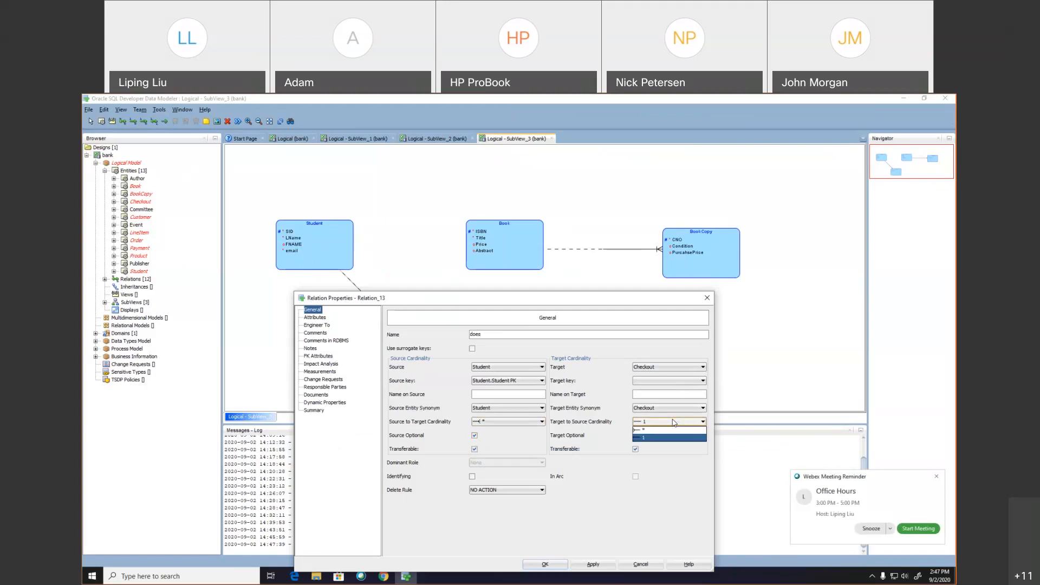
click(673, 450)
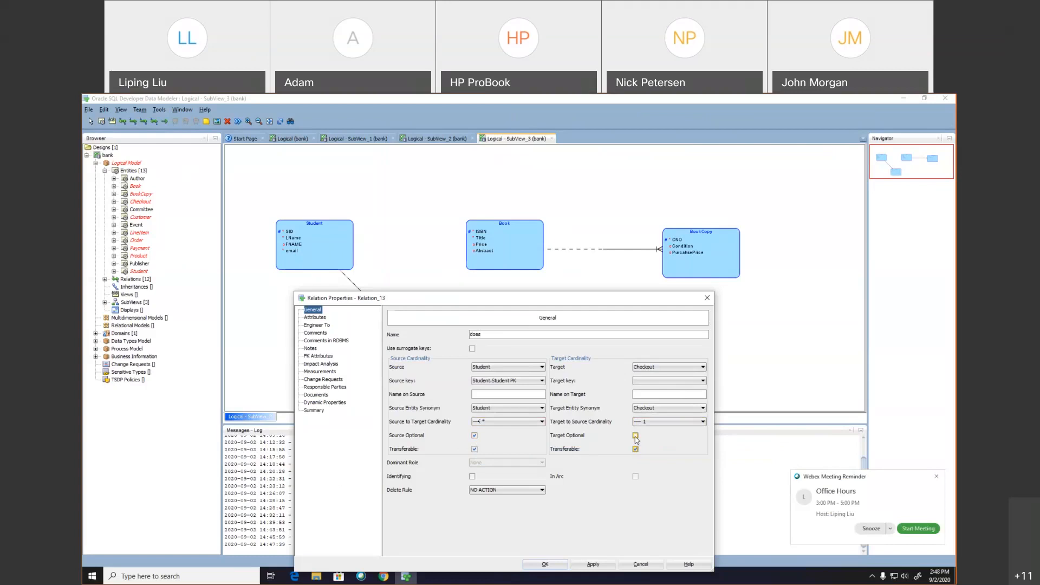
click(597, 565)
click(544, 564)
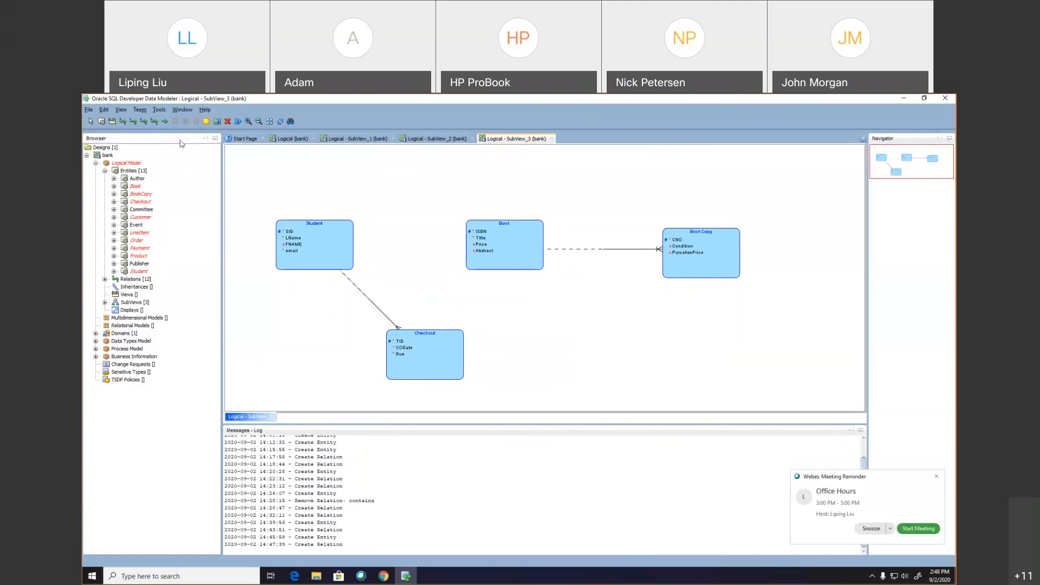
Create a many-to-many relation from Checkout to BookCopy and name it contains.
click(123, 124)
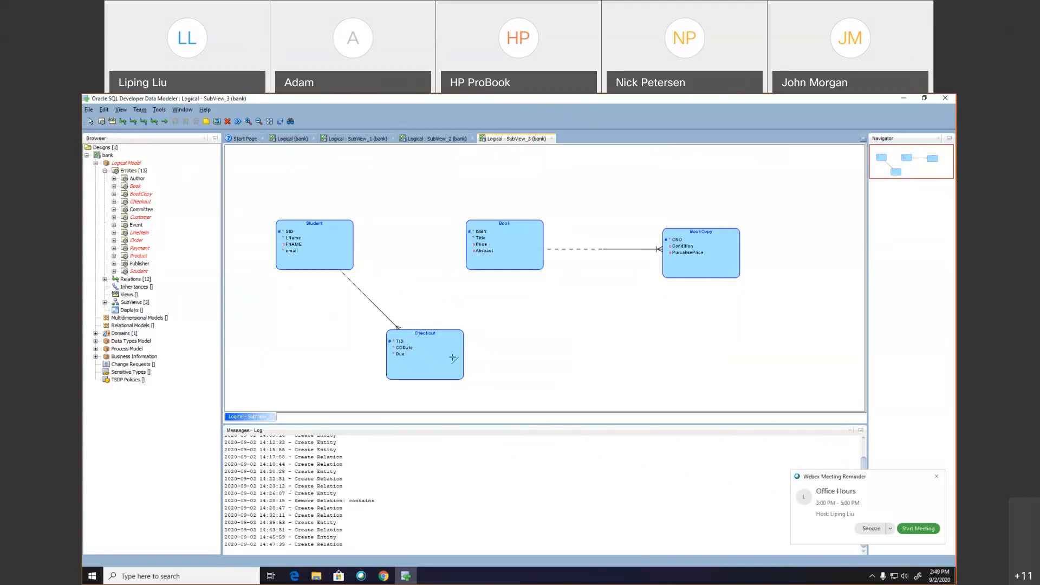
click(667, 272)
click(428, 352)
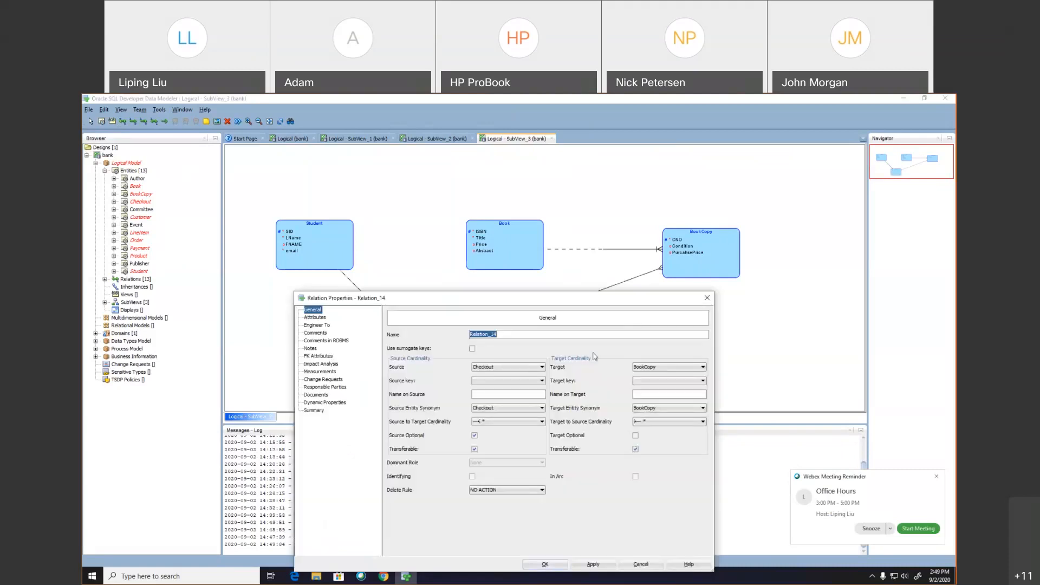
text(contains)
drag(470, 297, 440, 228)
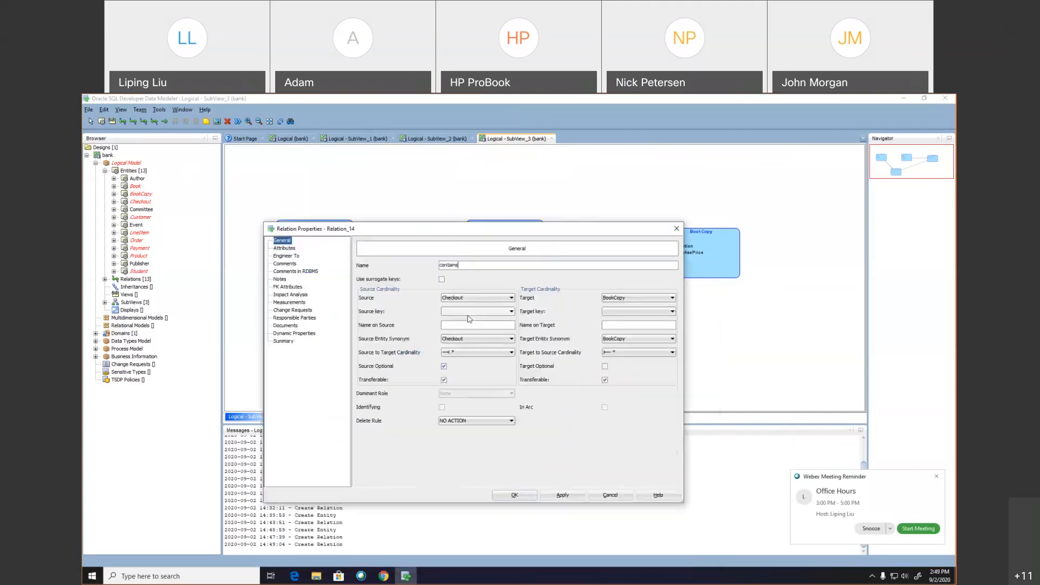
Check the contains relation's cardinalities, make its source mandatory and its target optional, and save its properties.
click(465, 353)
click(466, 353)
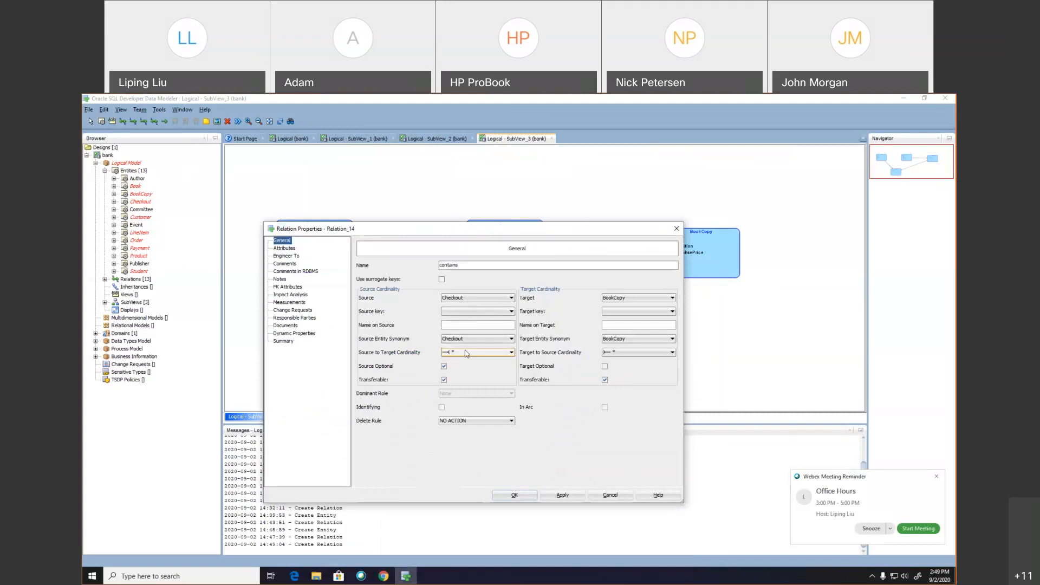
click(637, 352)
click(638, 352)
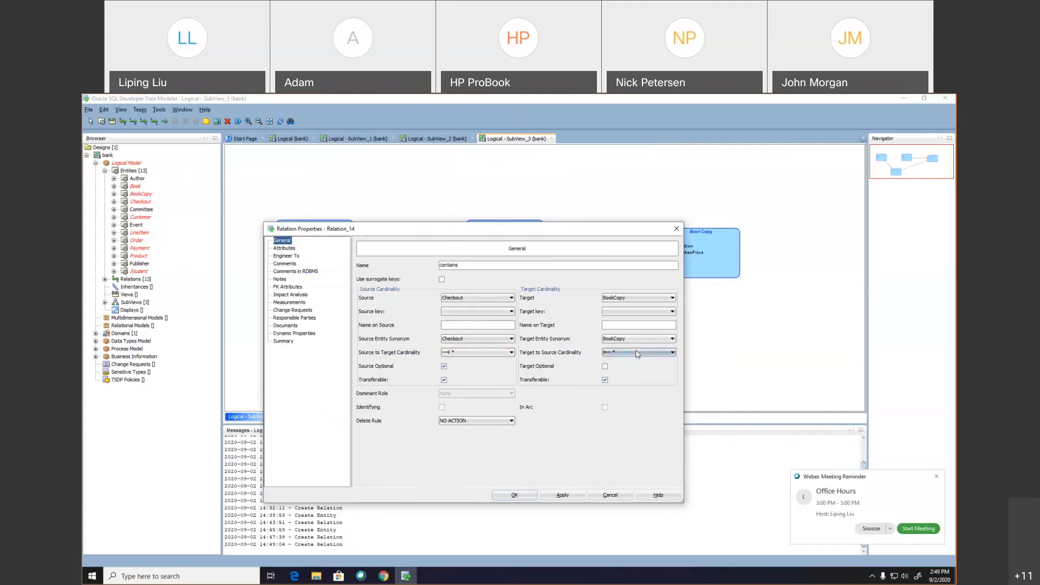
click(637, 352)
click(638, 352)
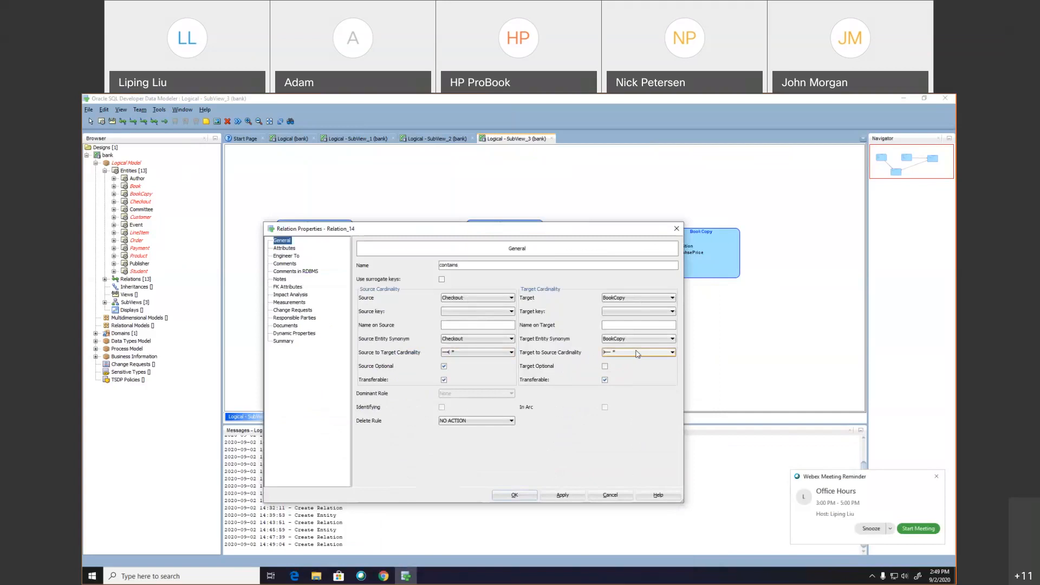
click(444, 368)
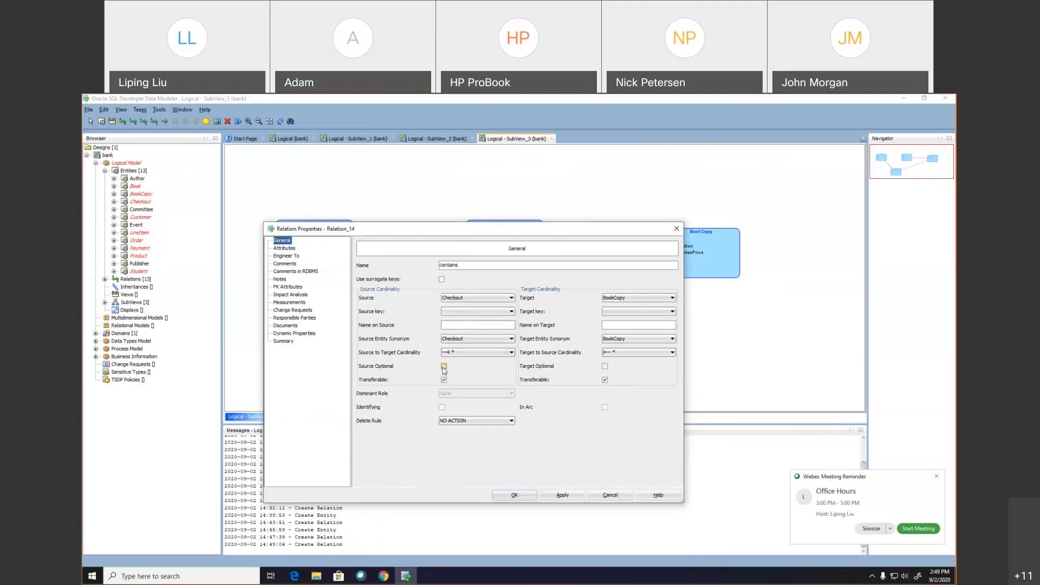
click(606, 367)
click(562, 495)
click(515, 495)
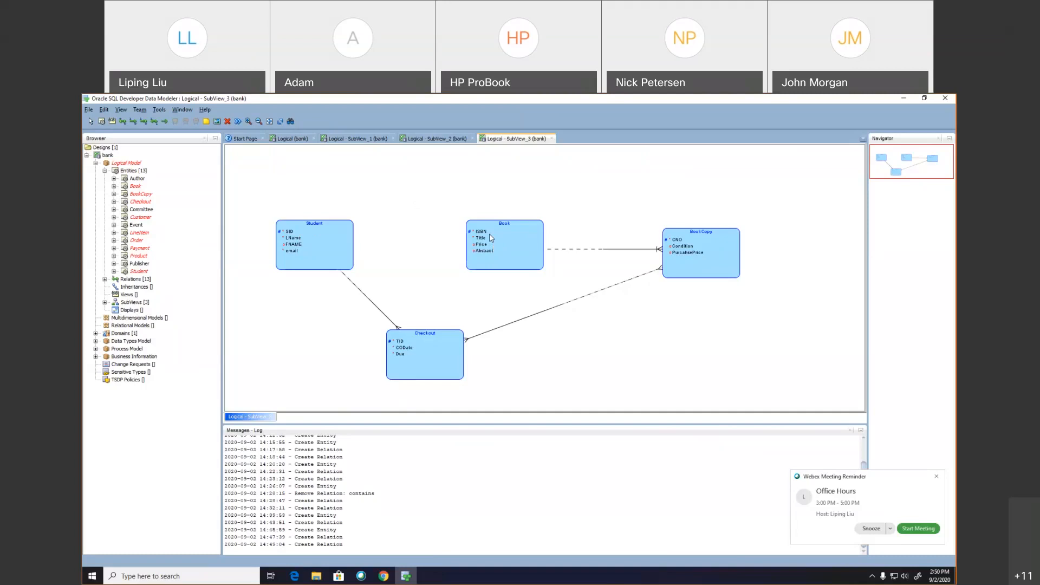
Save the design under the new name Library on the Desktop and dismiss the resulting dialog.
click(89, 111)
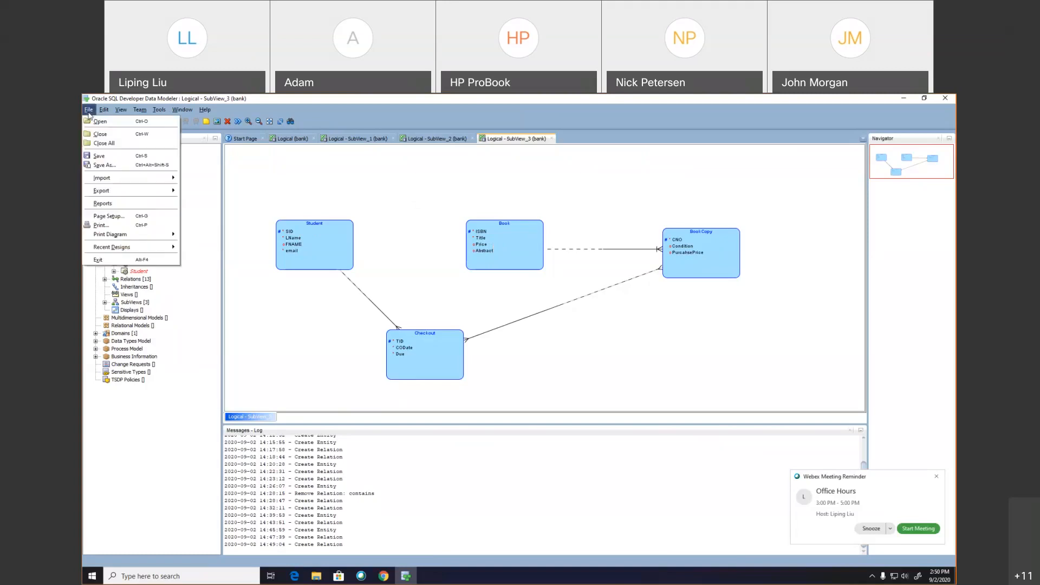
click(118, 167)
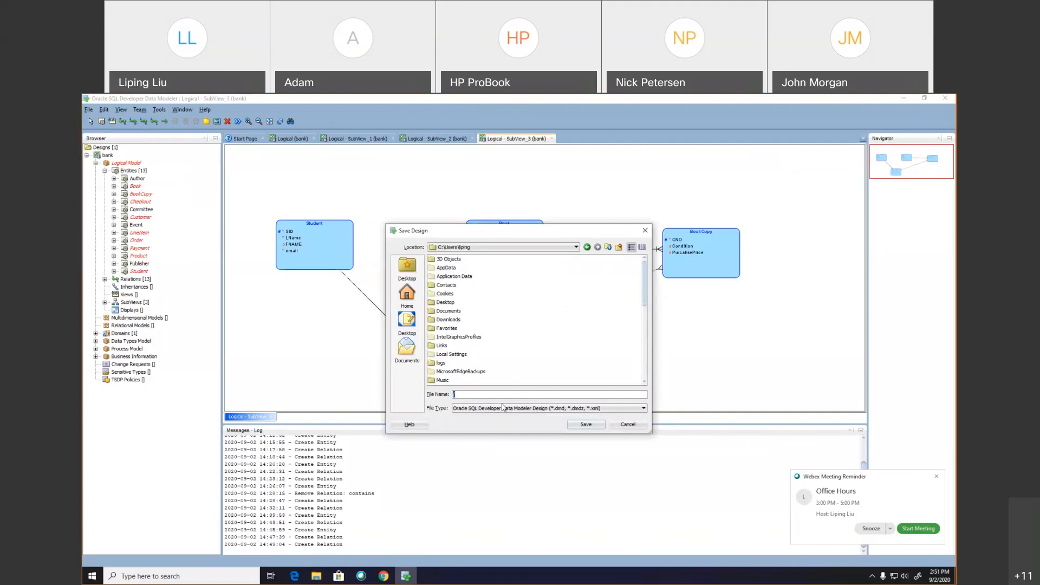
click(407, 321)
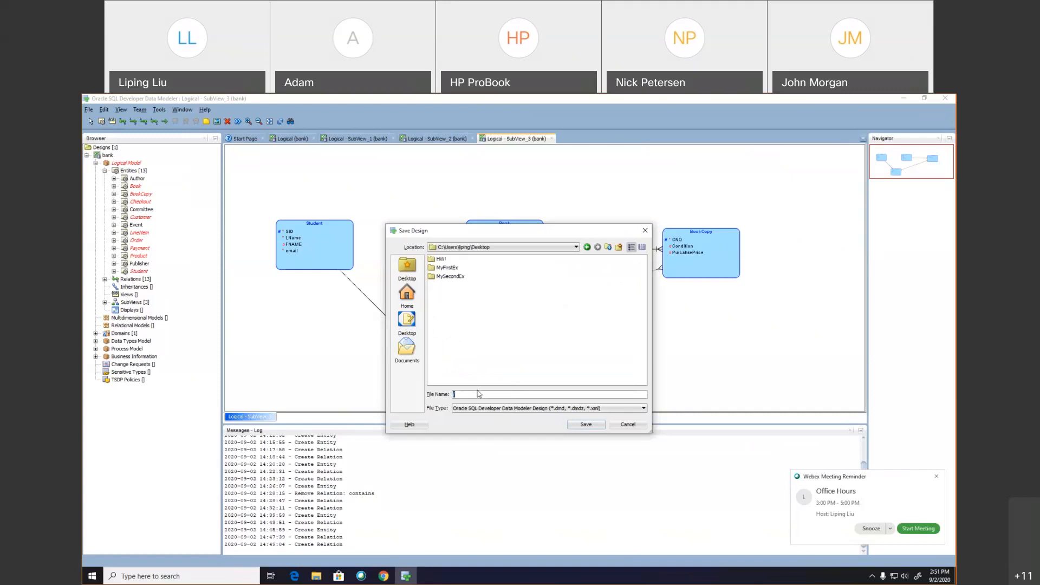
text(Library)
click(586, 424)
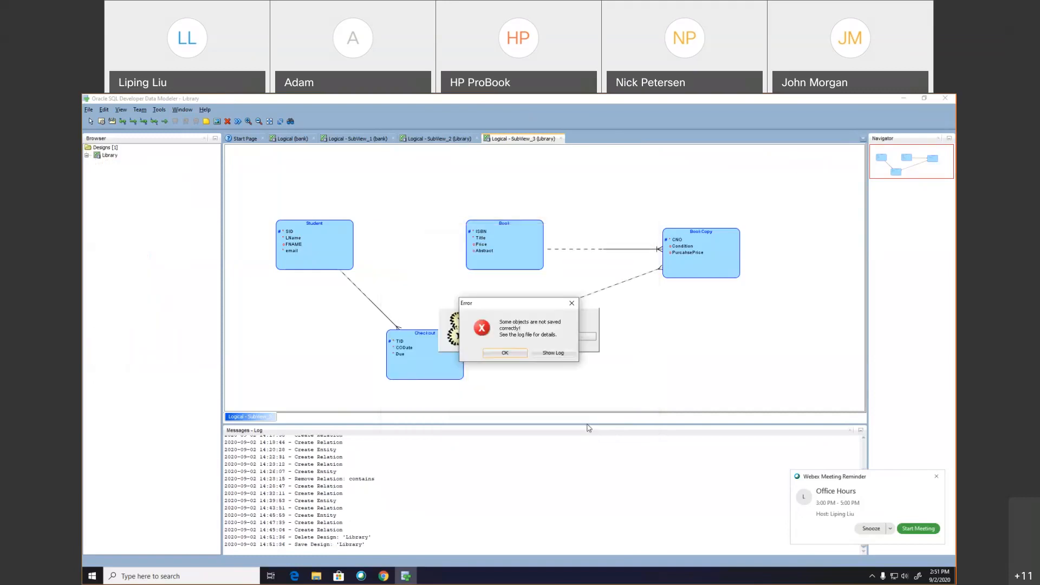
click(505, 353)
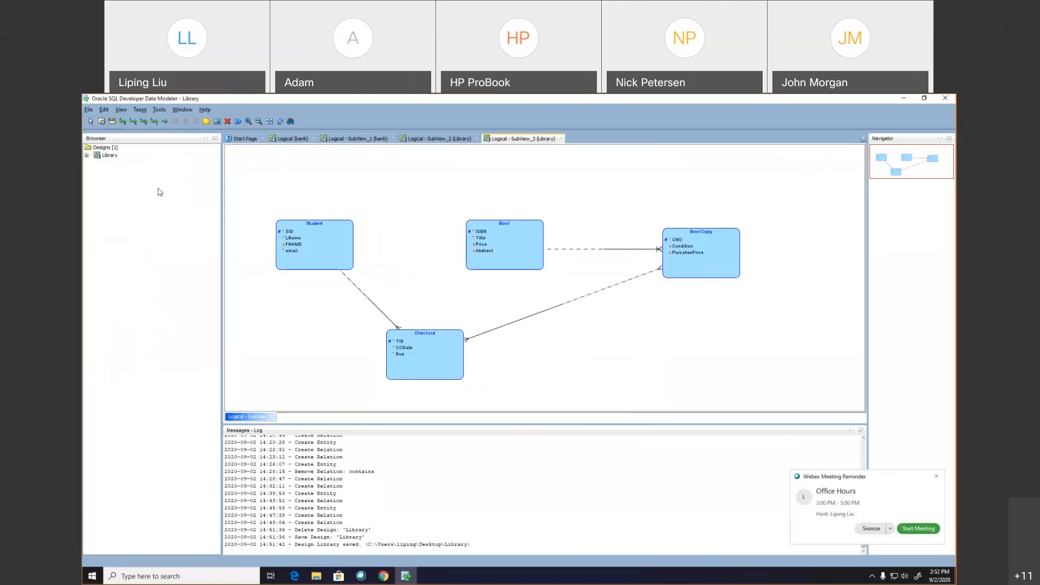
Exit the data modeler, shift the browser window aside, and place the Library design file below the Library folder on the desktop.
click(89, 109)
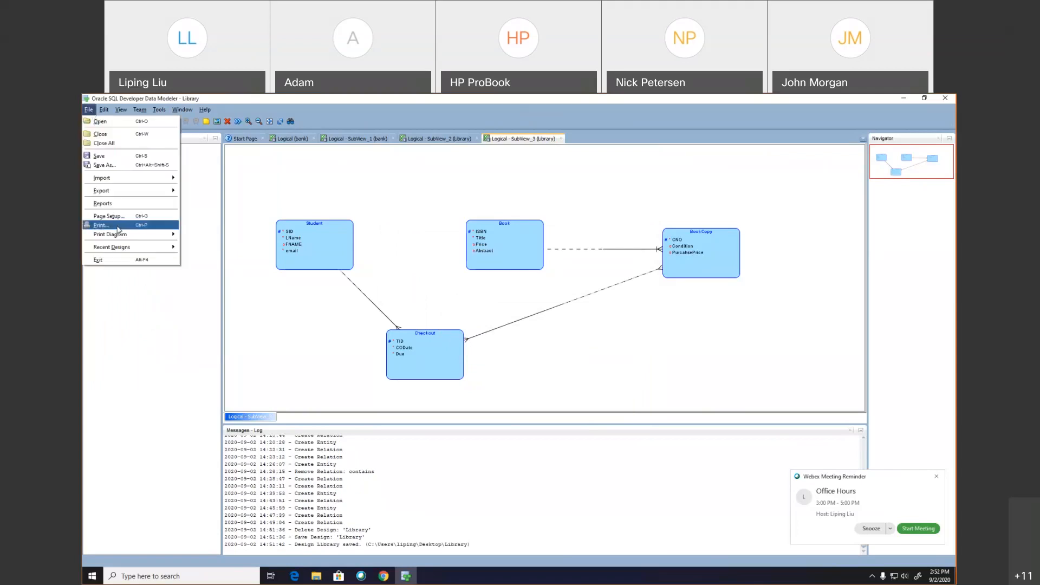
click(130, 260)
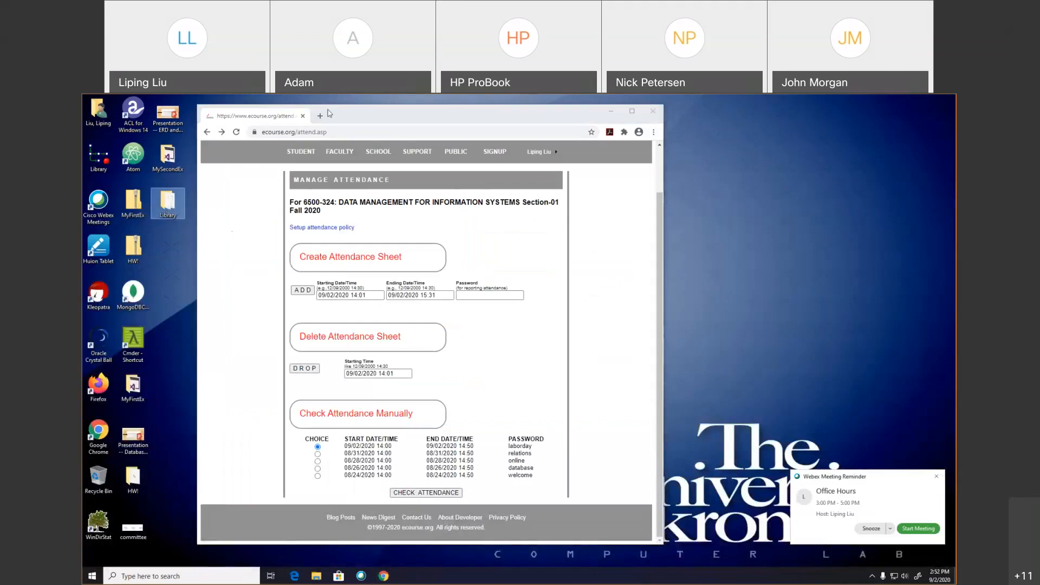
drag(488, 114, 640, 127)
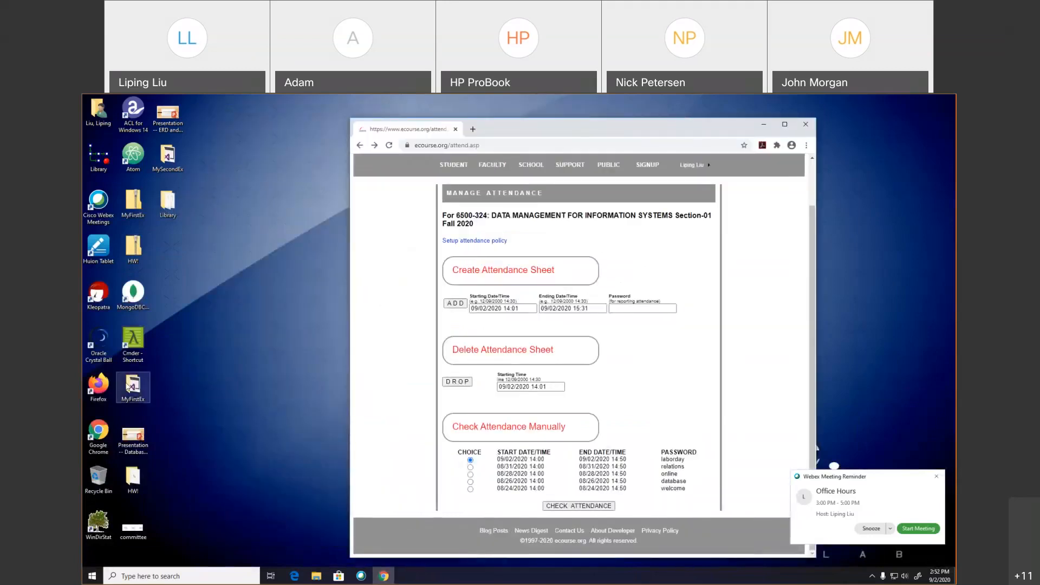
drag(106, 168, 198, 254)
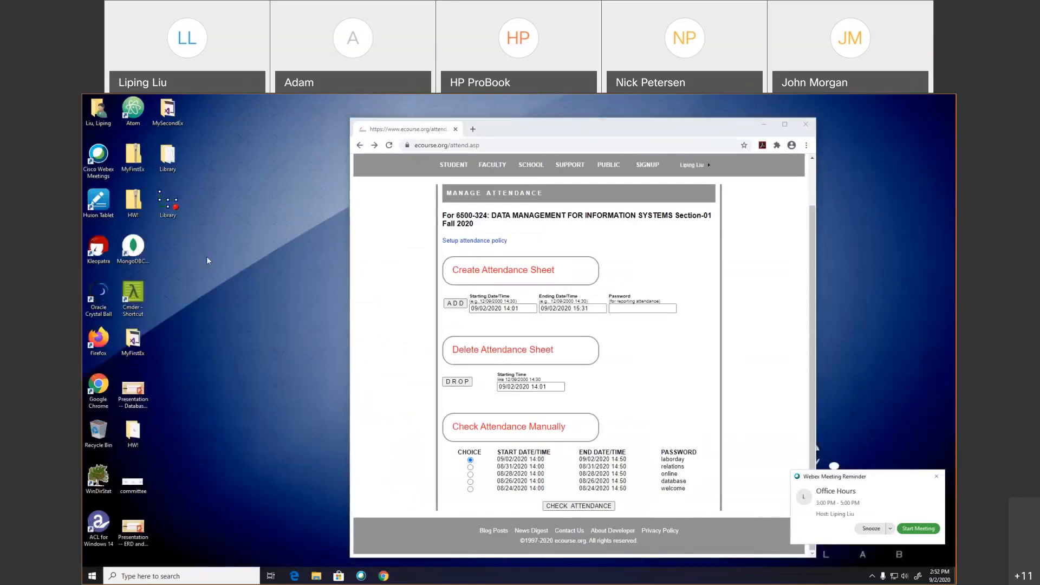